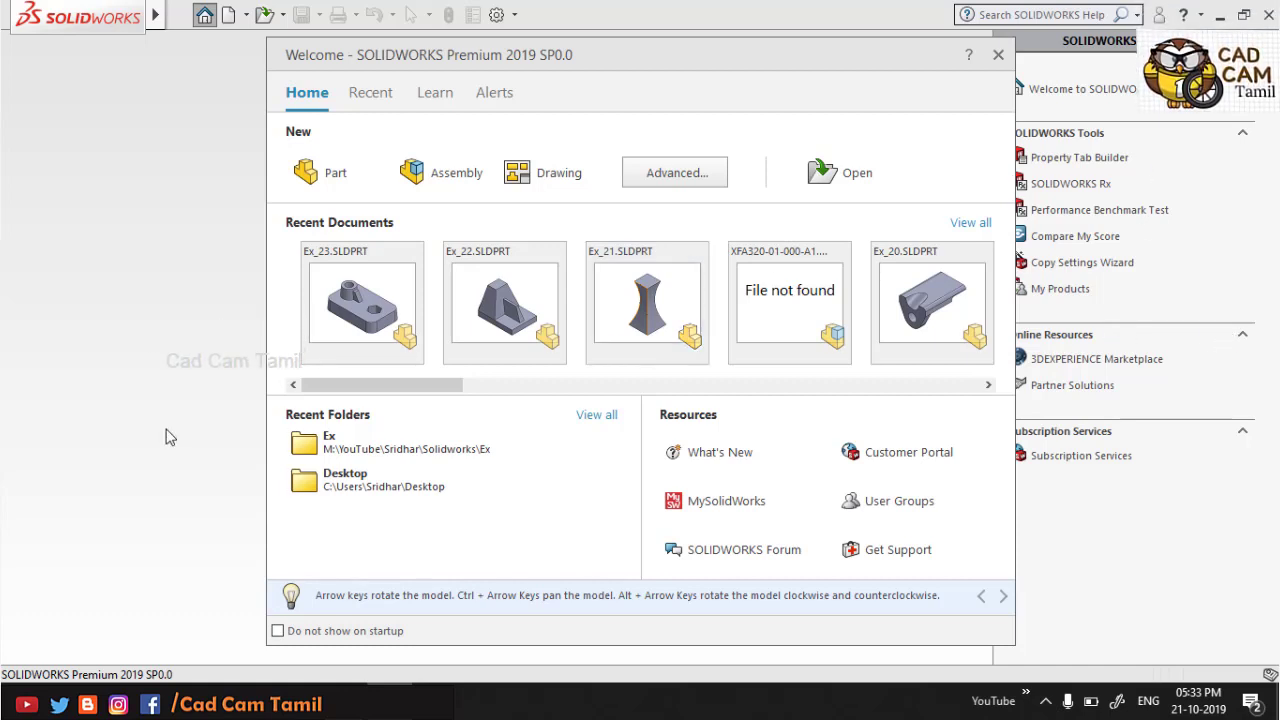
Step: Start a new part and draw a corner rectangle from the origin on the Top Plane
{"action": "left_click", "coordinate": [360, 172]}
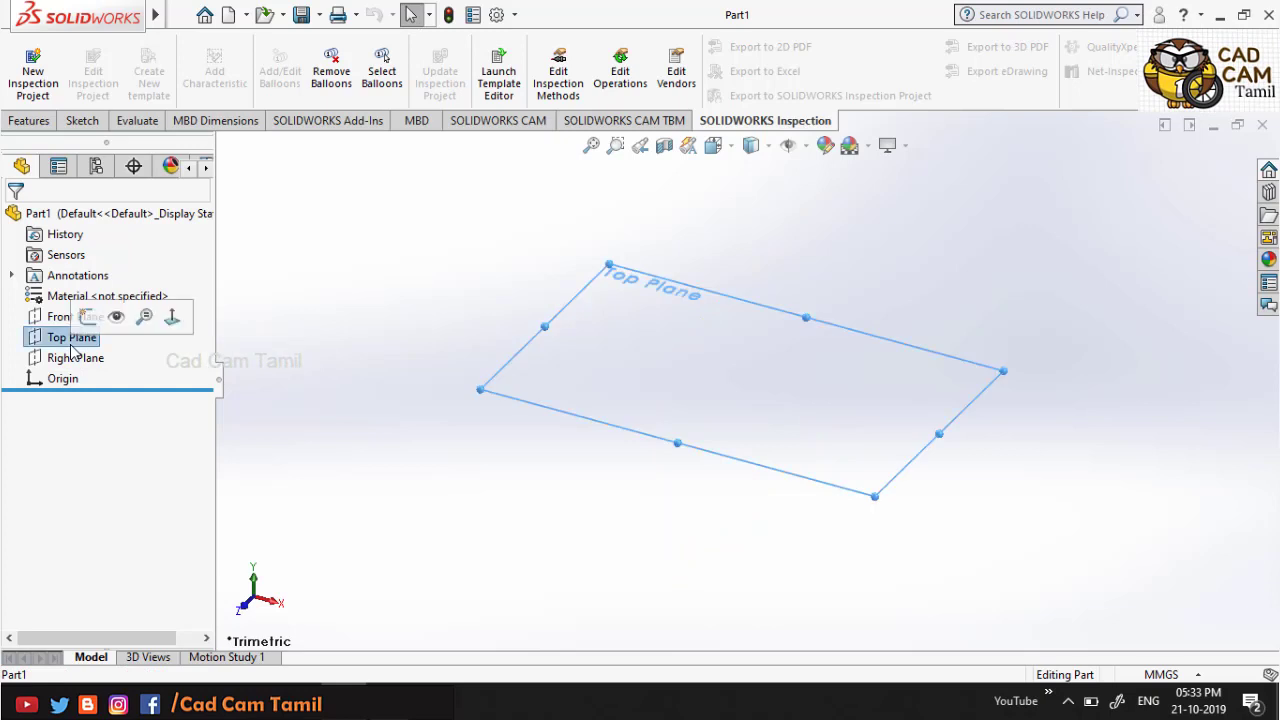
{"action": "left_click", "coordinate": [88, 317]}
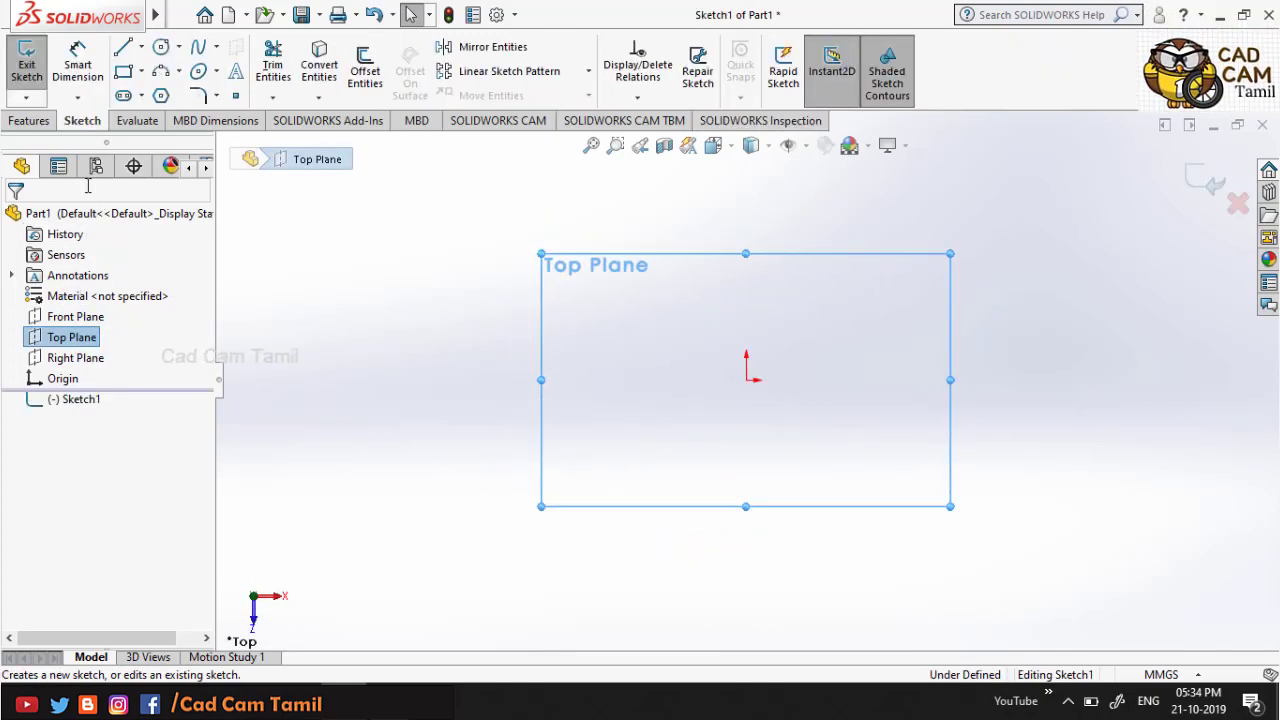
{"action": "left_click", "coordinate": [142, 71]}
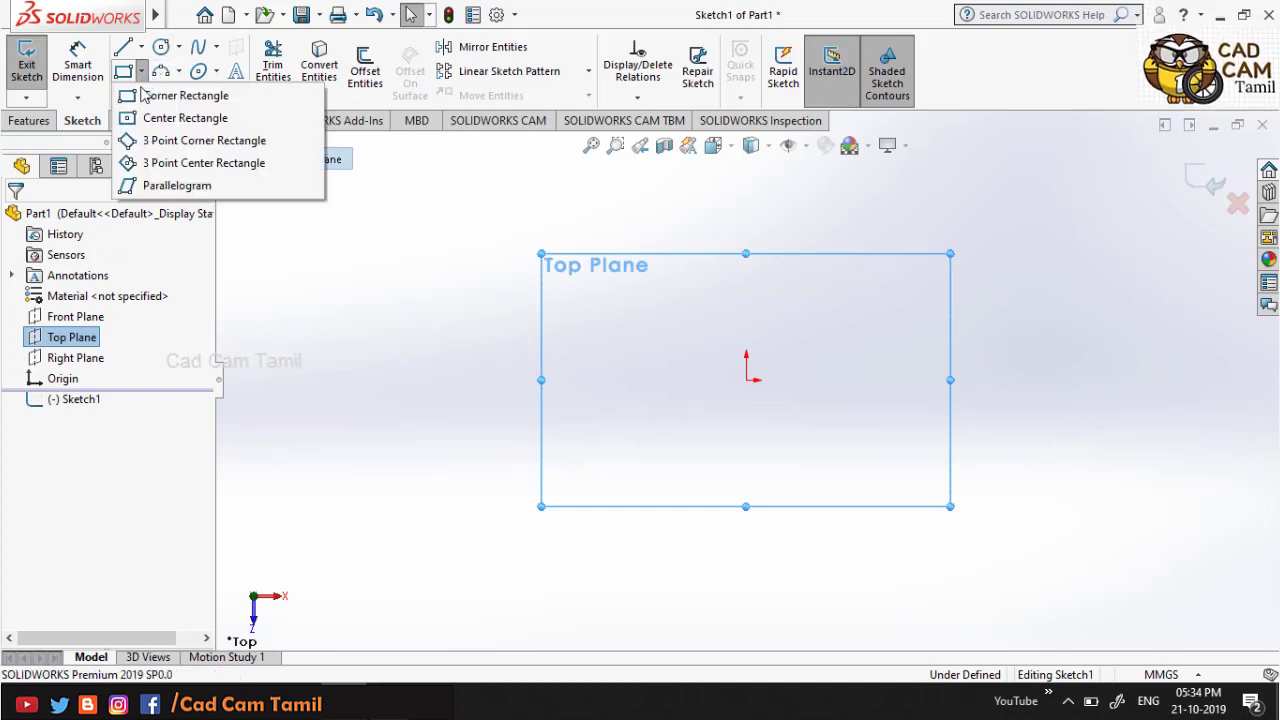
{"action": "left_click", "coordinate": [137, 98]}
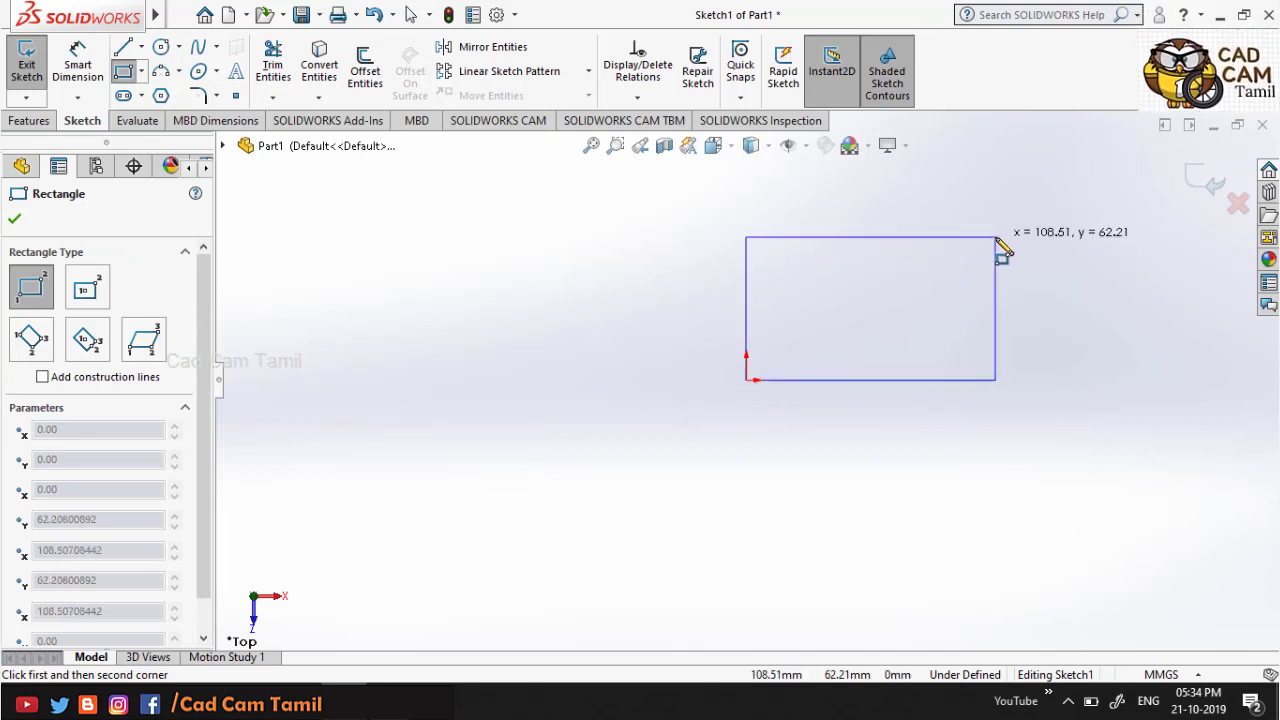
{"action": "left_click", "coordinate": [1030, 203]}
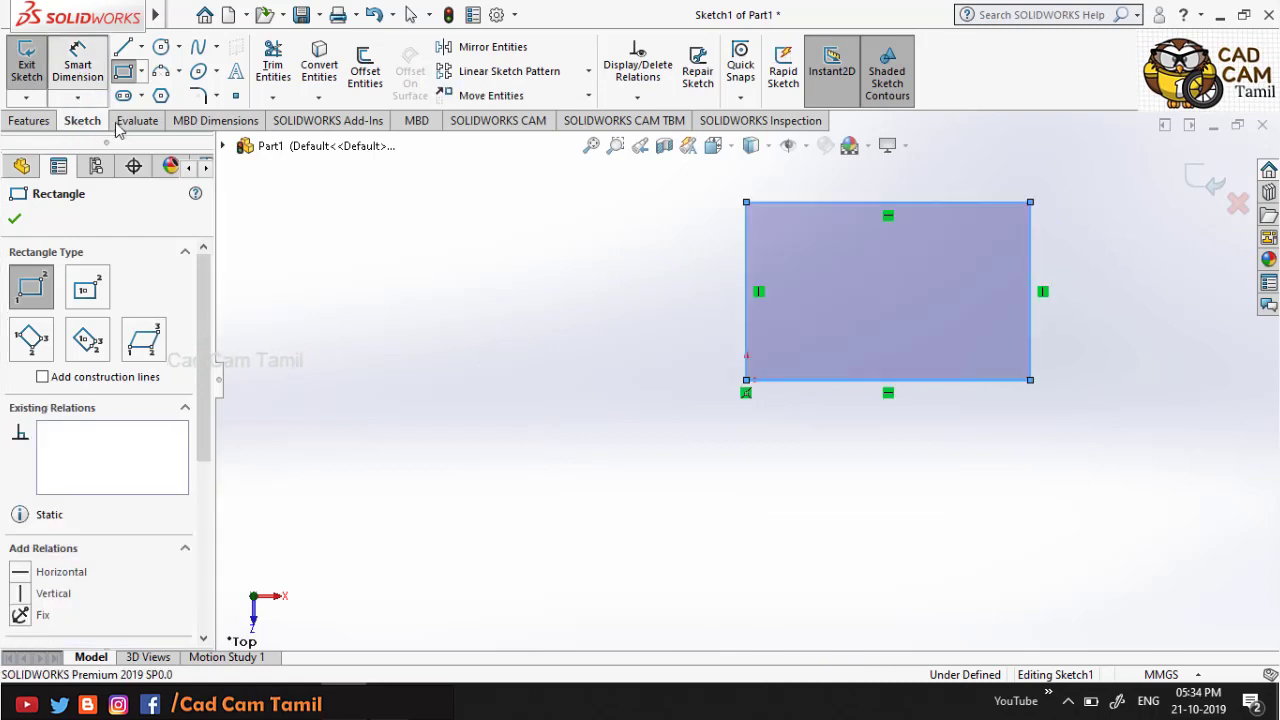
{"action": "key", "text": "Escape"}
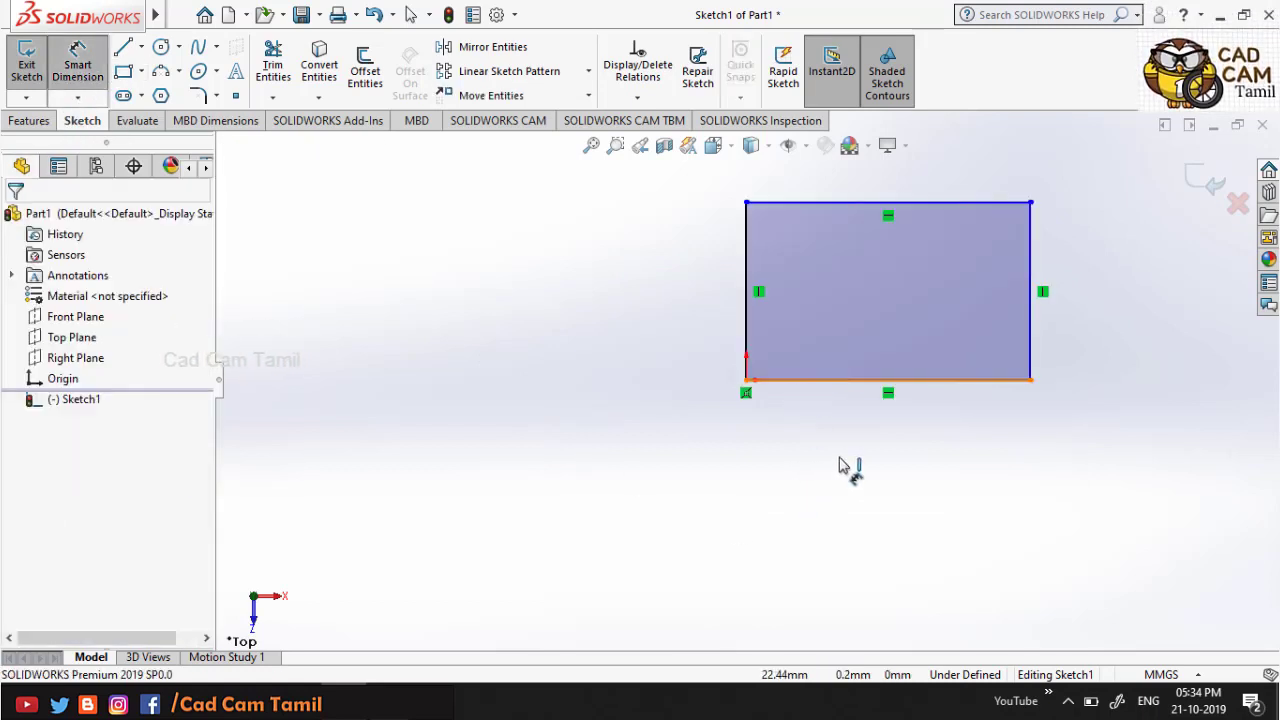
Step: Dimension the rectangle 120 mm wide and 100 mm tall, then exit the sketch
{"action": "left_click", "coordinate": [840, 463]}
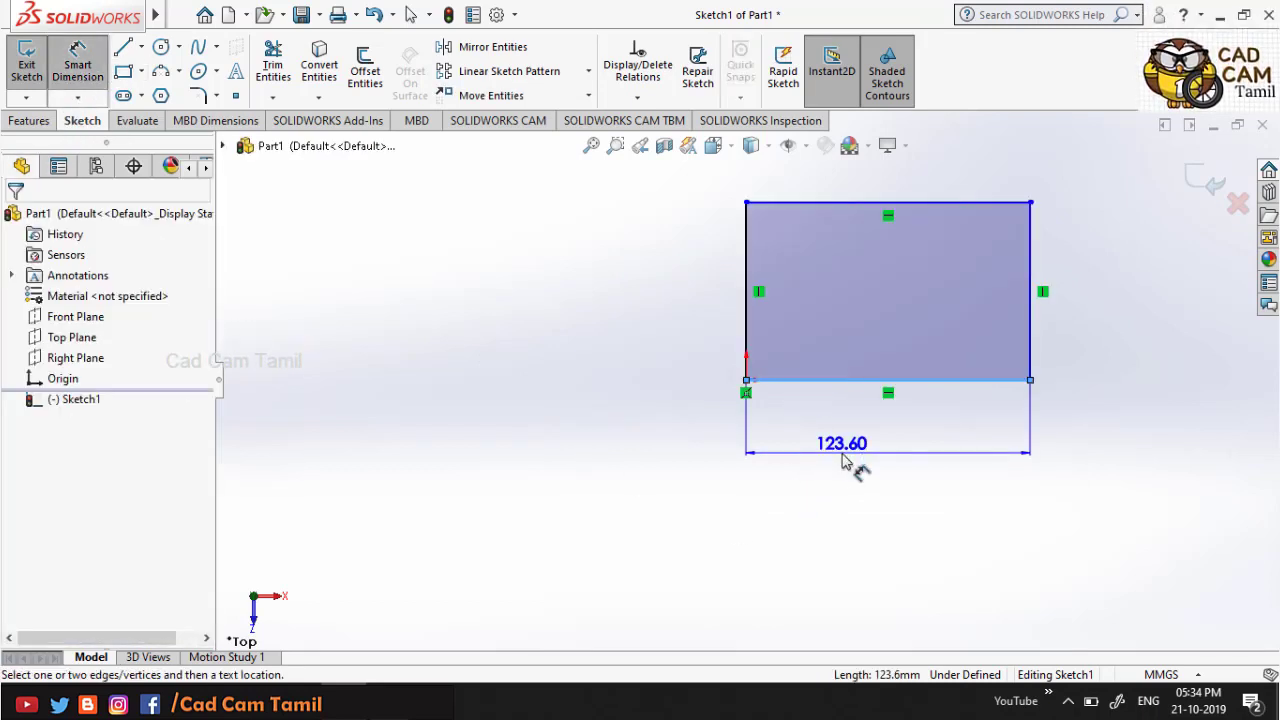
{"action": "left_click", "coordinate": [842, 462]}
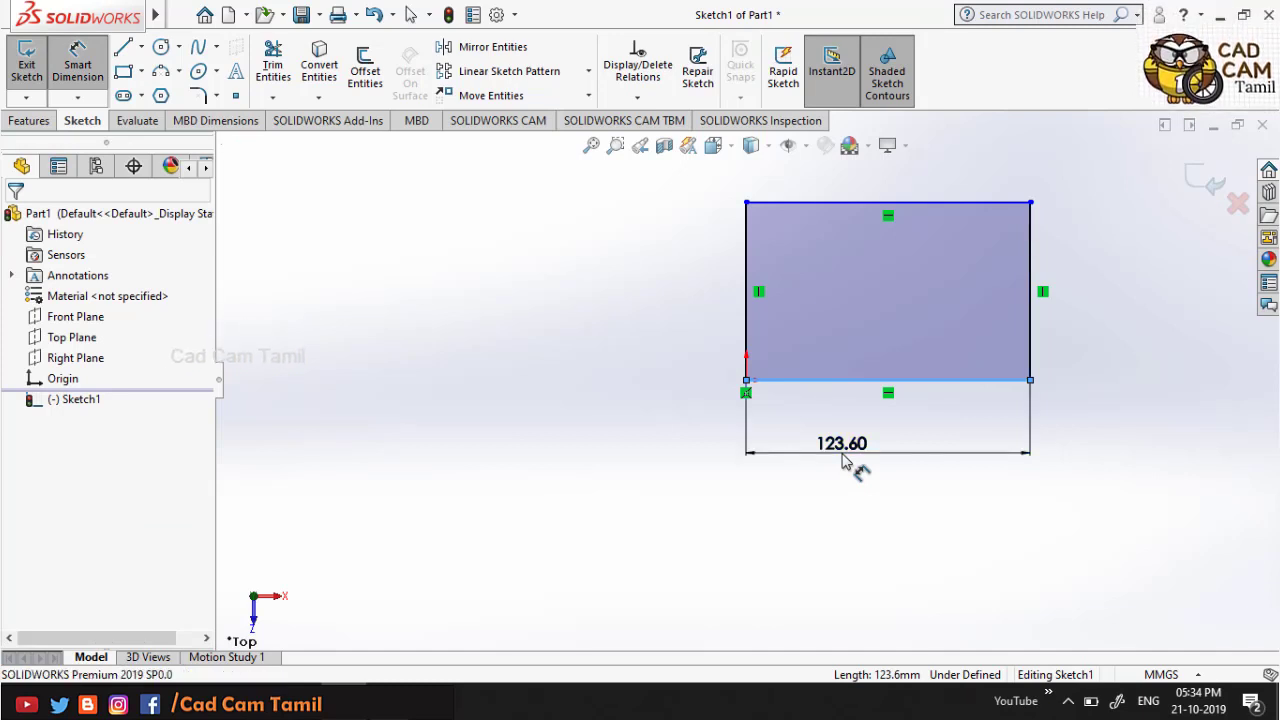
{"action": "type", "text": "120"}
{"action": "key", "text": "Return"}
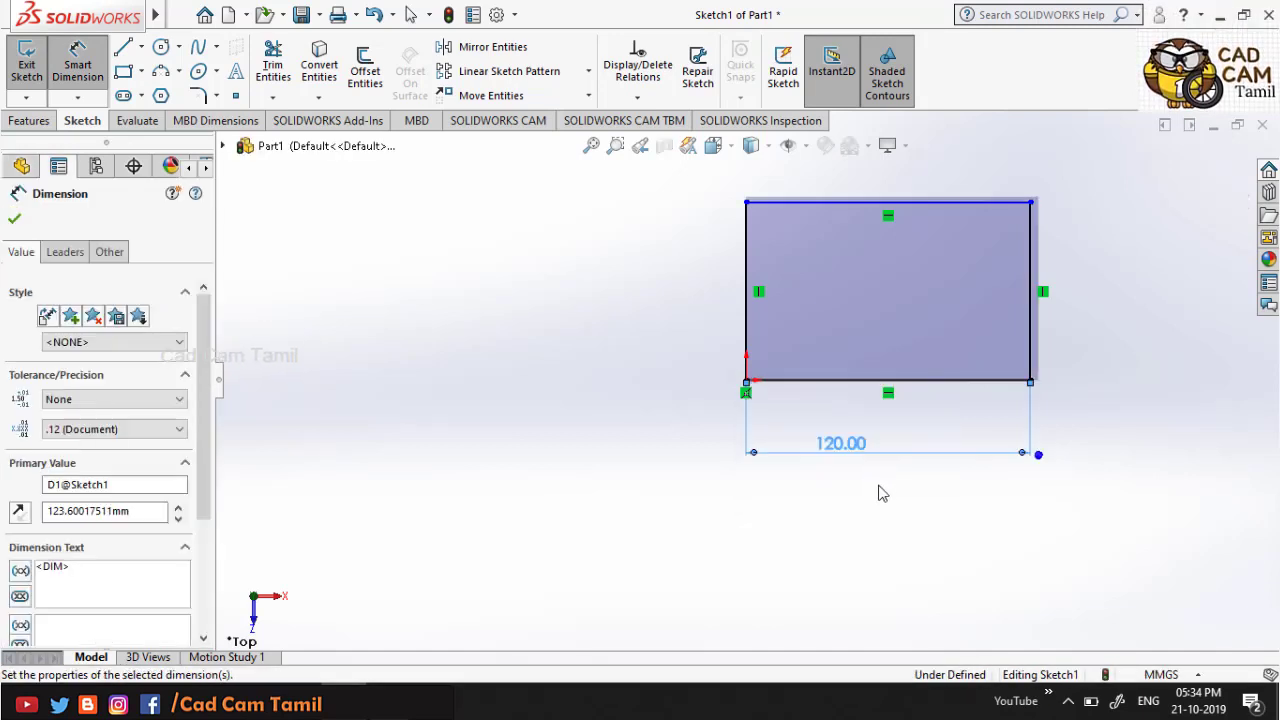
{"action": "left_click", "coordinate": [676, 318]}
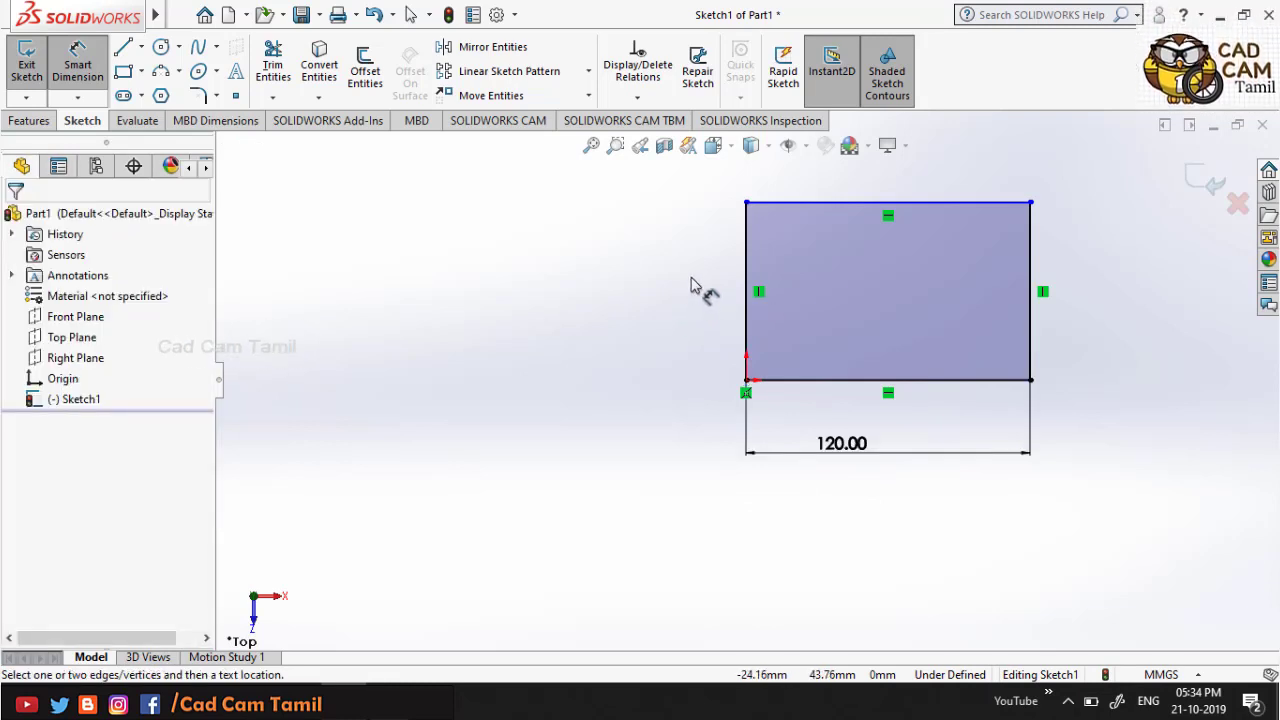
{"action": "left_click", "coordinate": [750, 296]}
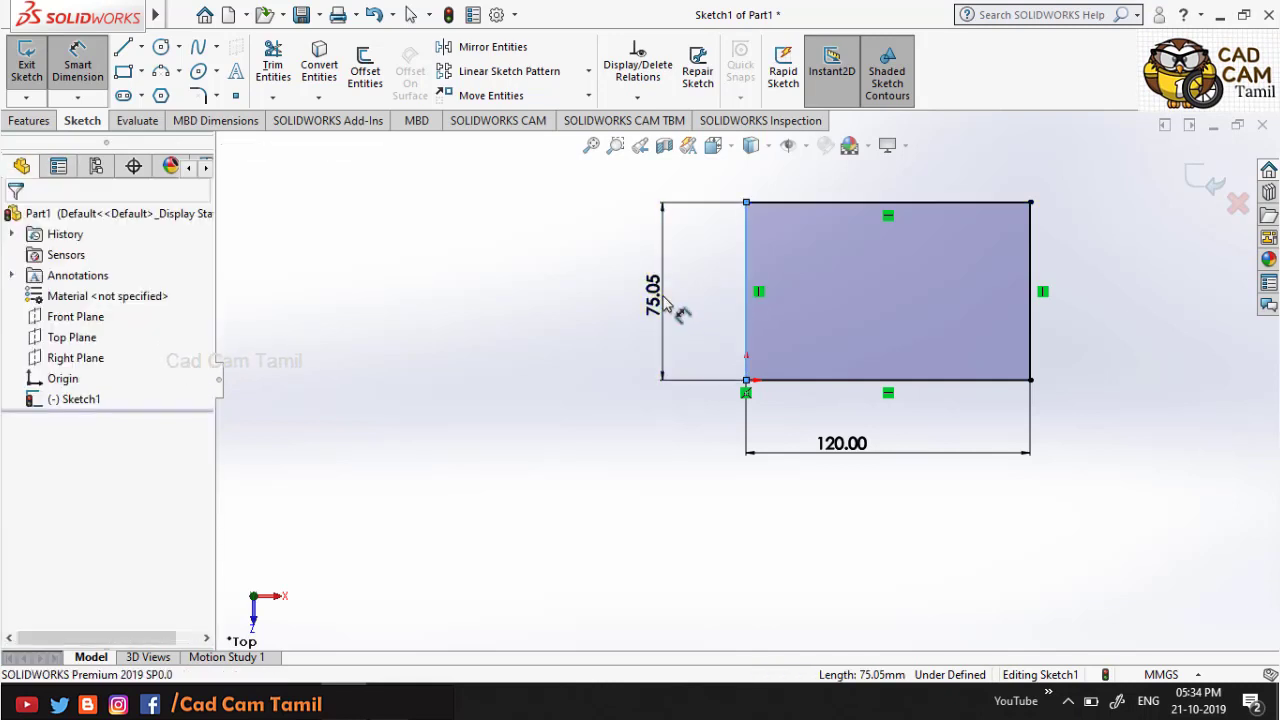
{"action": "left_click", "coordinate": [664, 300]}
{"action": "type", "text": "100"}
{"action": "key", "text": "Return"}
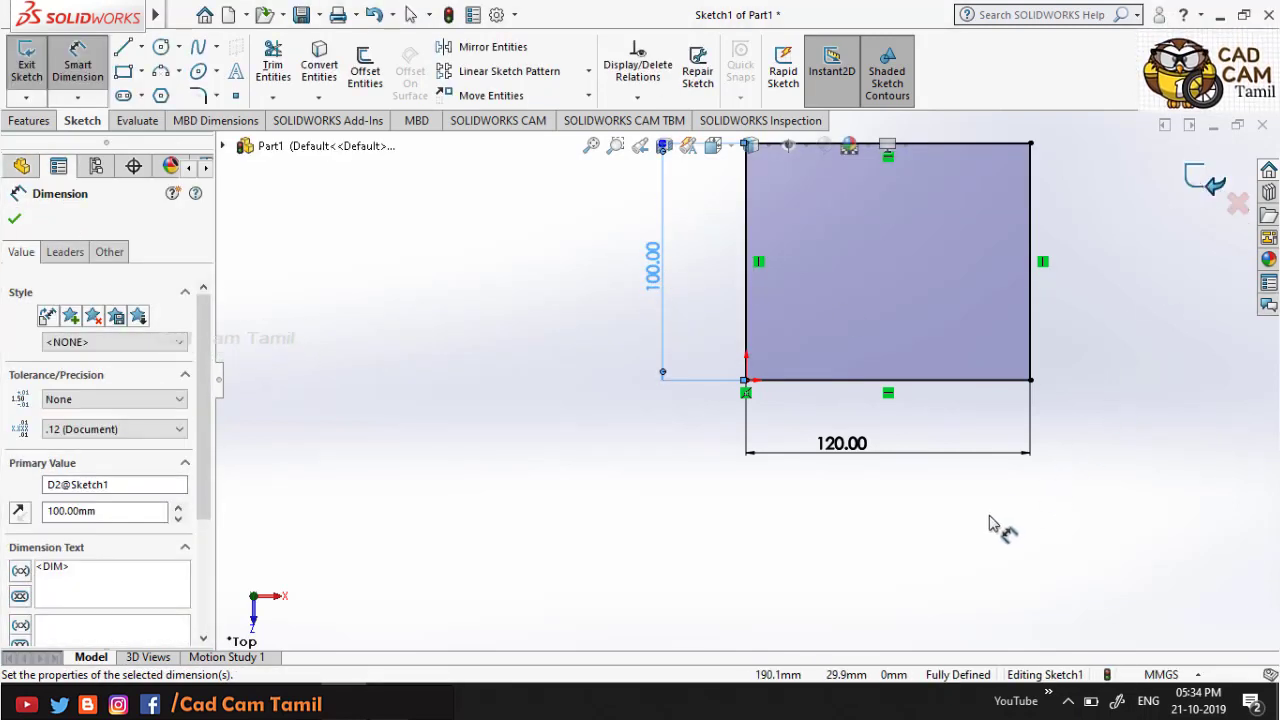
{"action": "key", "text": "ctrl+b"}
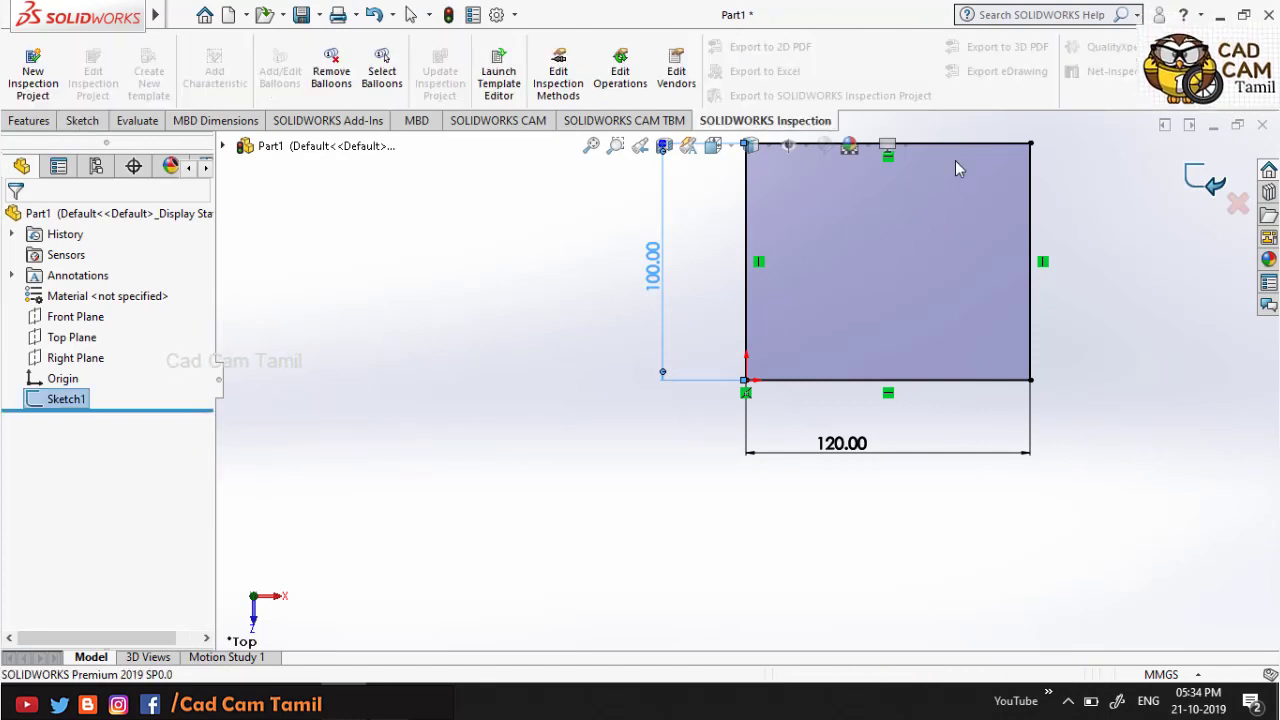
Step: Extrude Sketch1 10 mm into Boss-Extrude1 and start Sketch2 on the plate's top face
{"action": "left_click", "coordinate": [32, 120]}
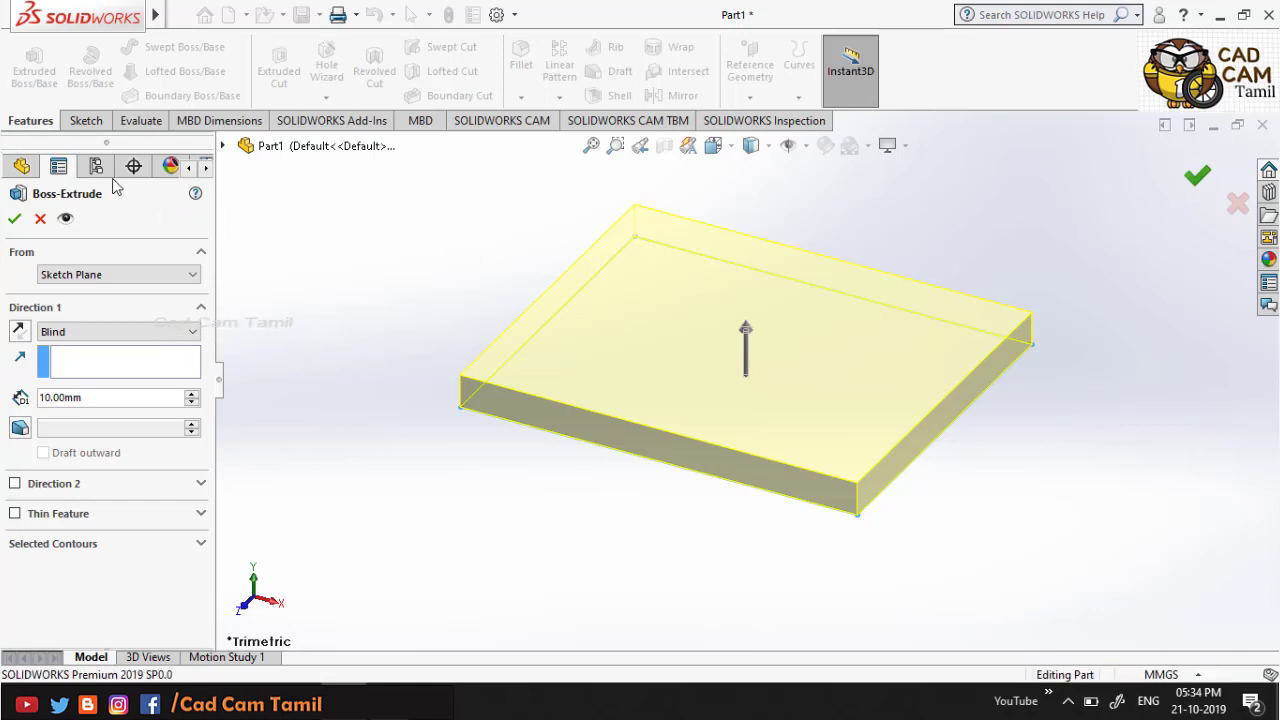
{"action": "left_click", "coordinate": [14, 218]}
{"action": "left_click", "coordinate": [601, 317]}
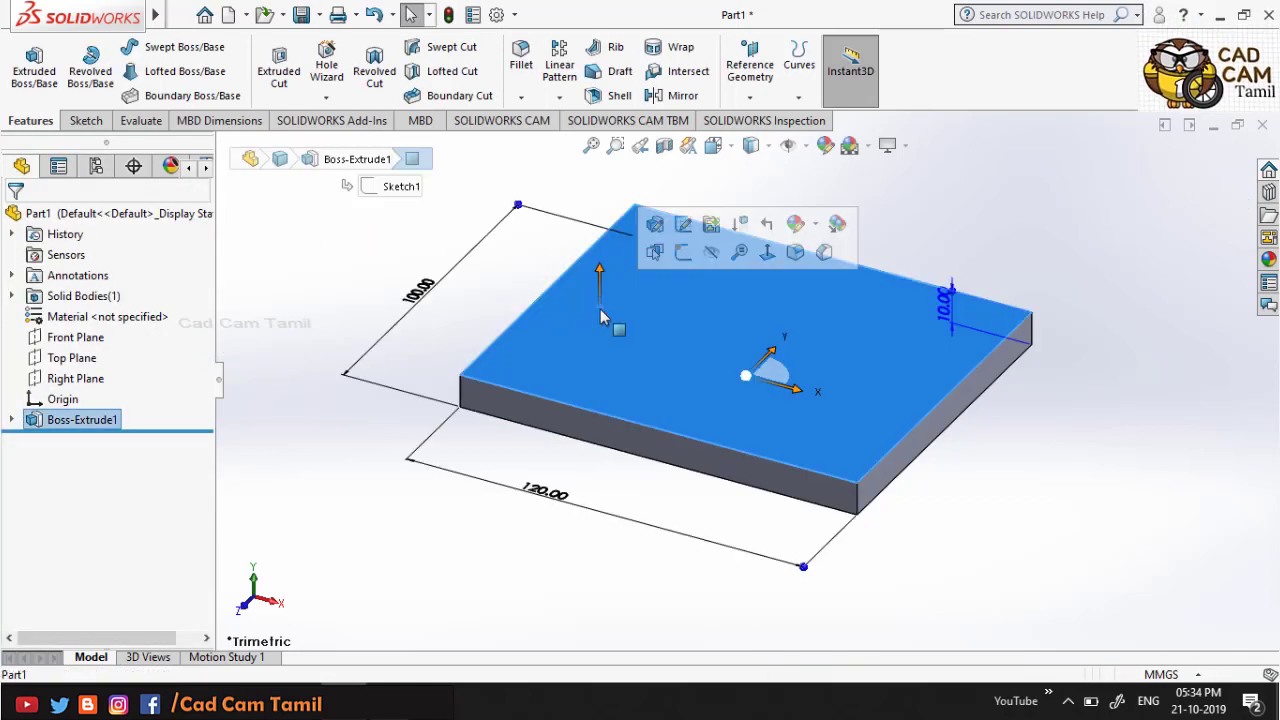
{"action": "left_click", "coordinate": [680, 253]}
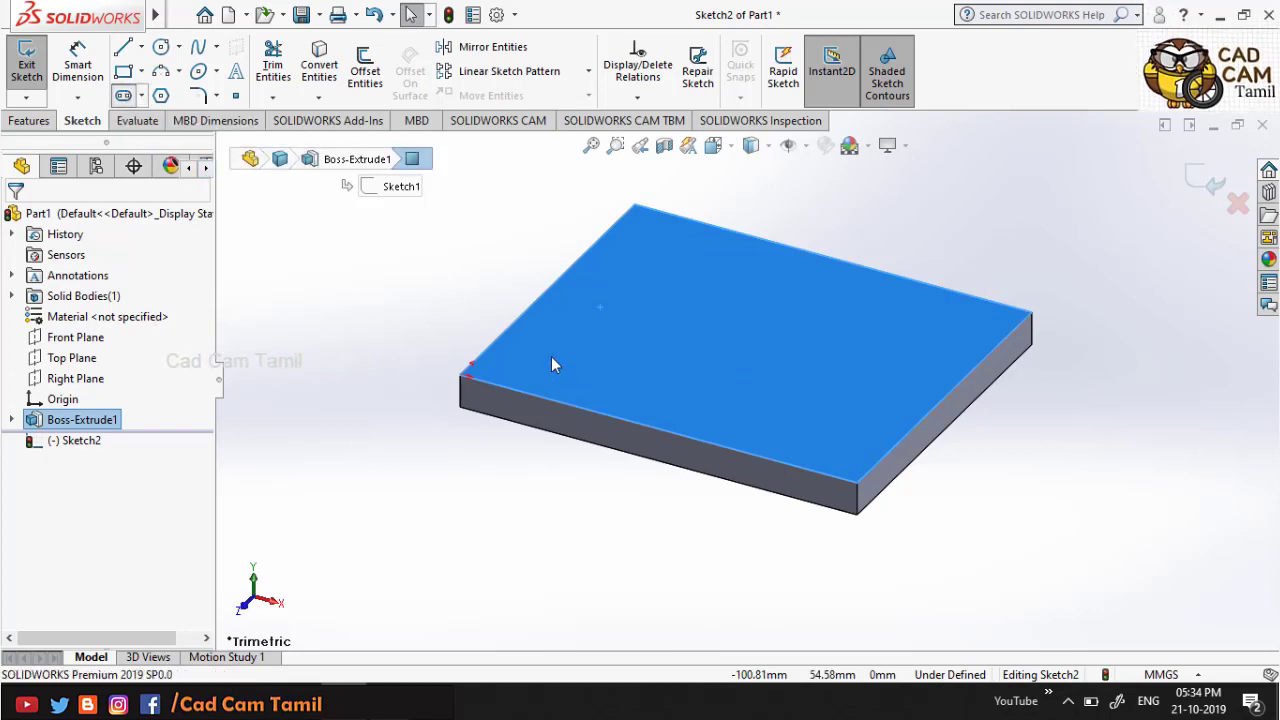
Step: Draw a straight slot near the plate's lower-left corner and view the face Normal To, zoomed in
{"action": "left_click", "coordinate": [520, 352]}
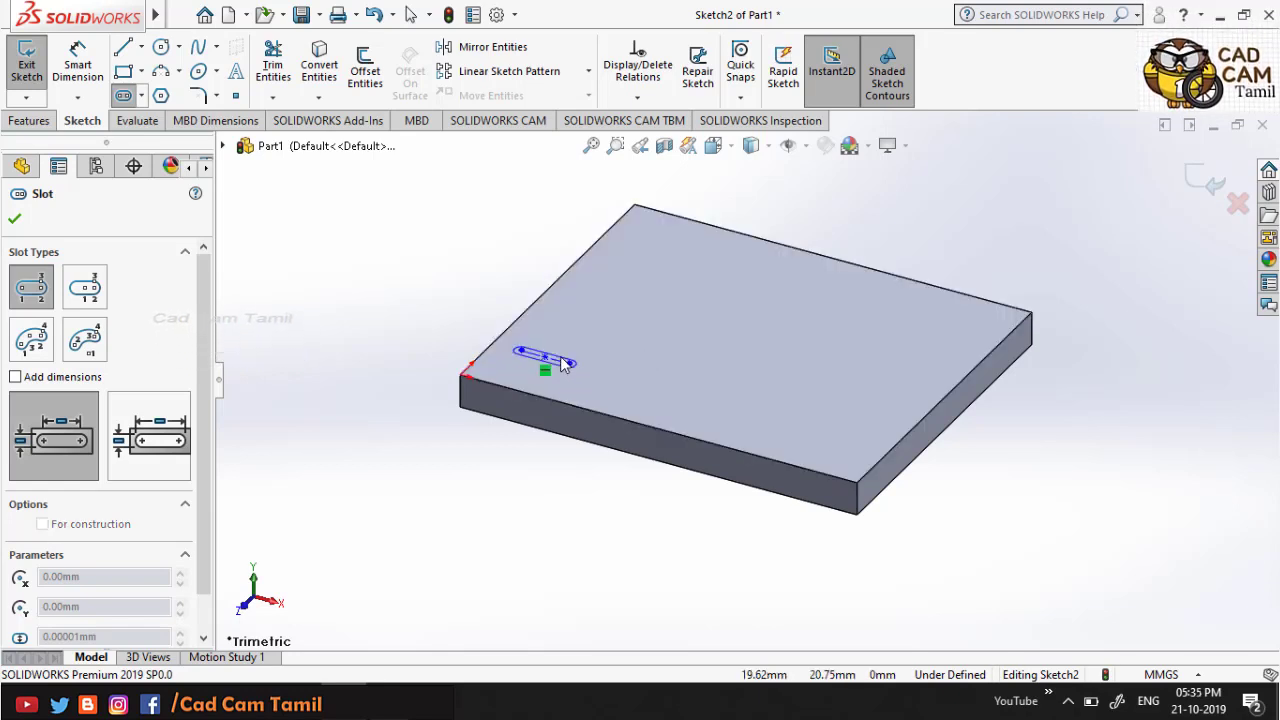
{"action": "left_click", "coordinate": [566, 364]}
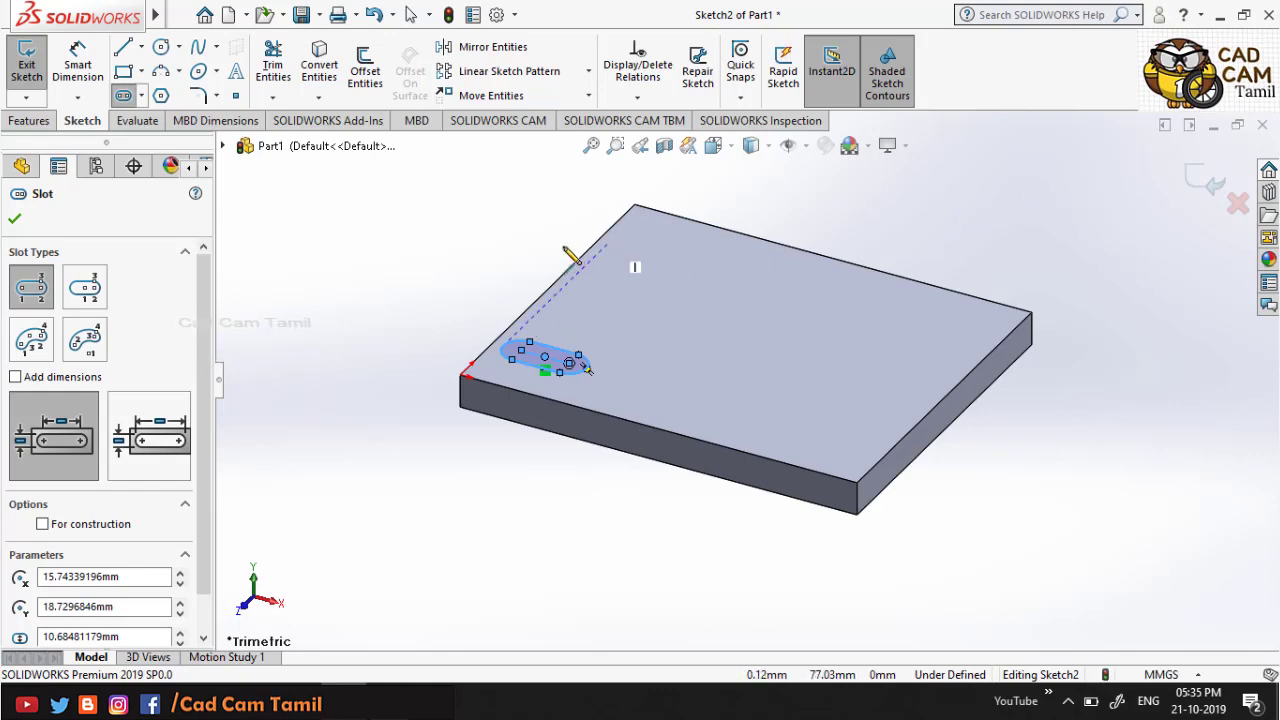
{"action": "left_click", "coordinate": [734, 150]}
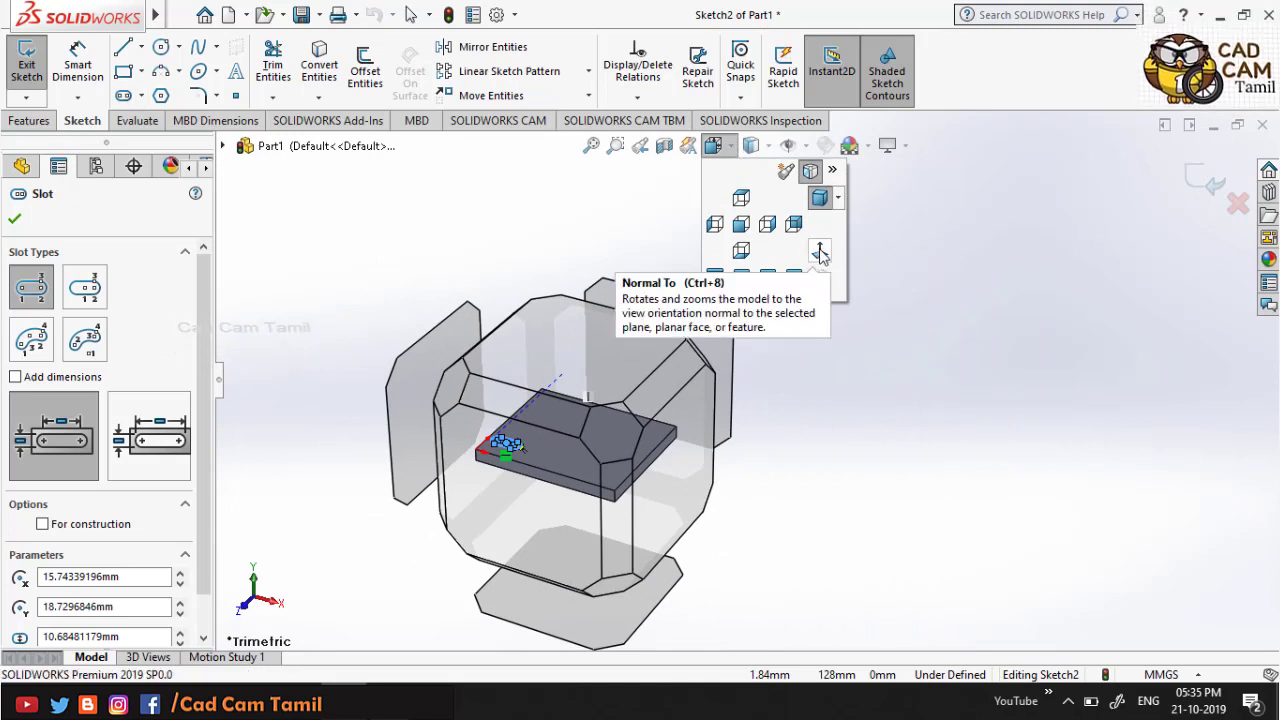
{"action": "left_click", "coordinate": [820, 253]}
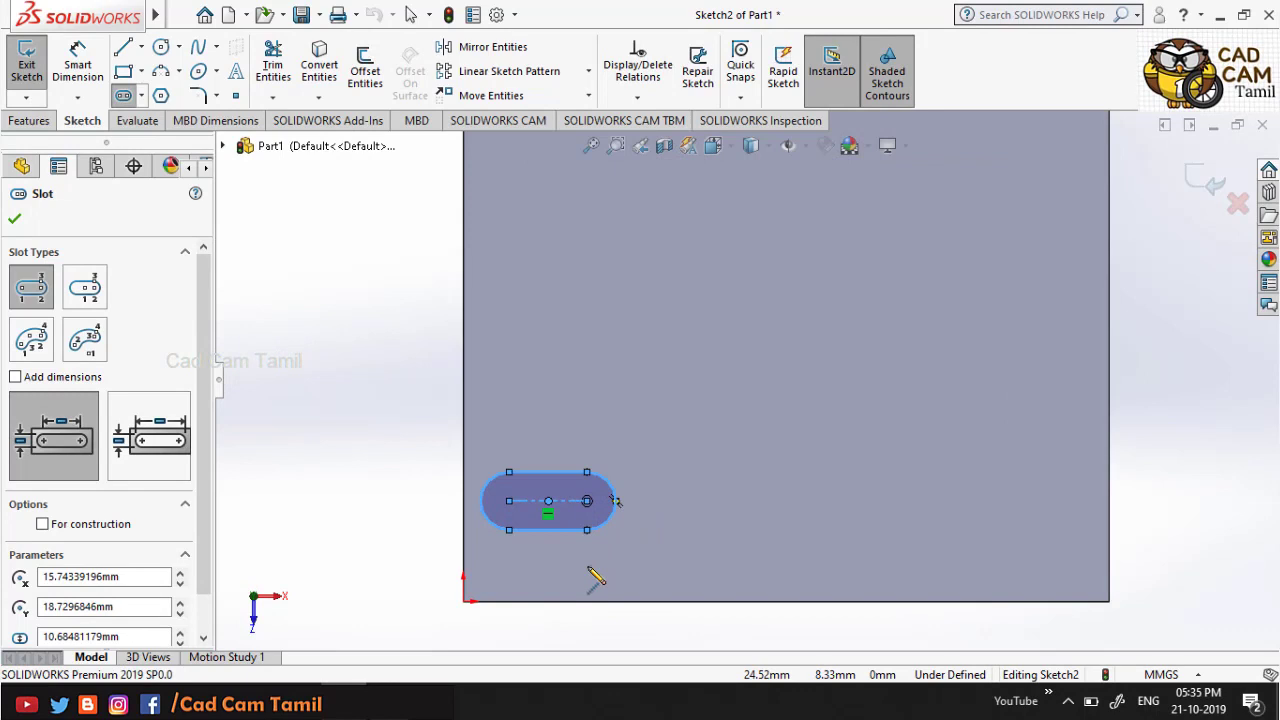
{"action": "scroll", "coordinate": [595, 578], "scroll_direction": "down", "scroll_amount": 2}
{"action": "scroll", "coordinate": [600, 571], "scroll_direction": "down", "scroll_amount": 2}
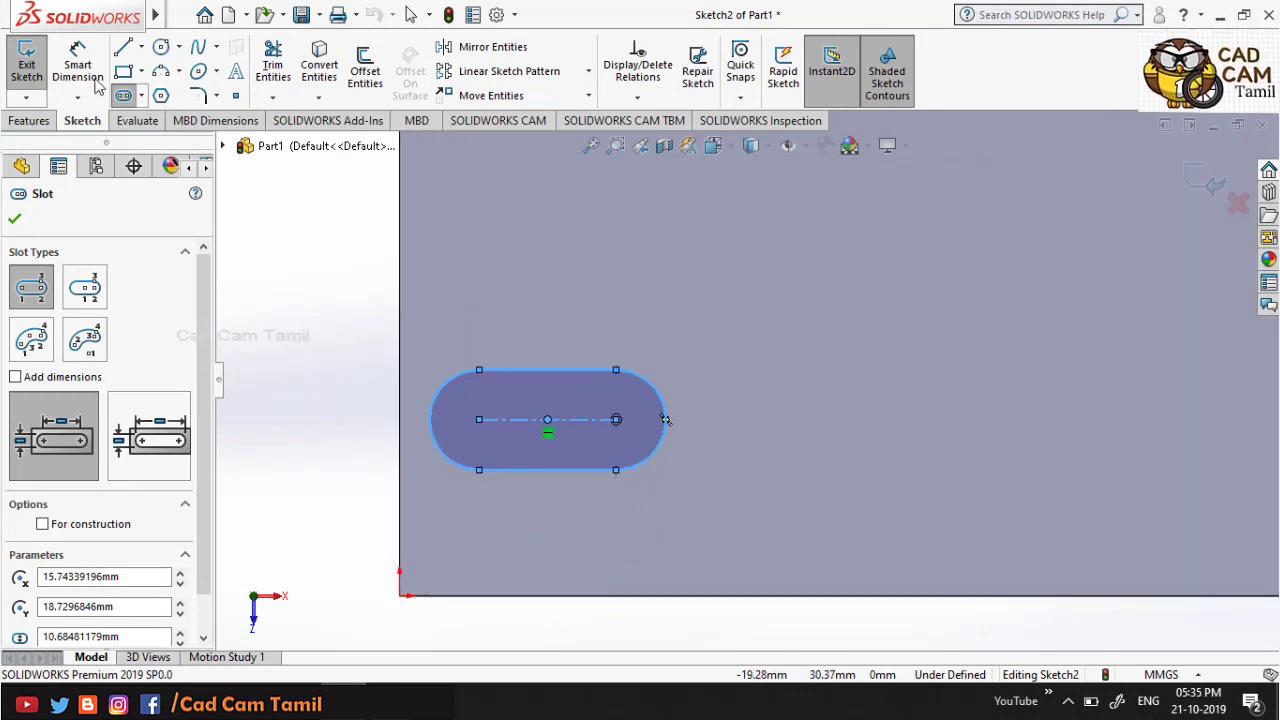
{"action": "left_click", "coordinate": [96, 82]}
Step: Dimension the slot 10 mm from the plate's bottom edge
{"action": "left_click", "coordinate": [548, 419]}
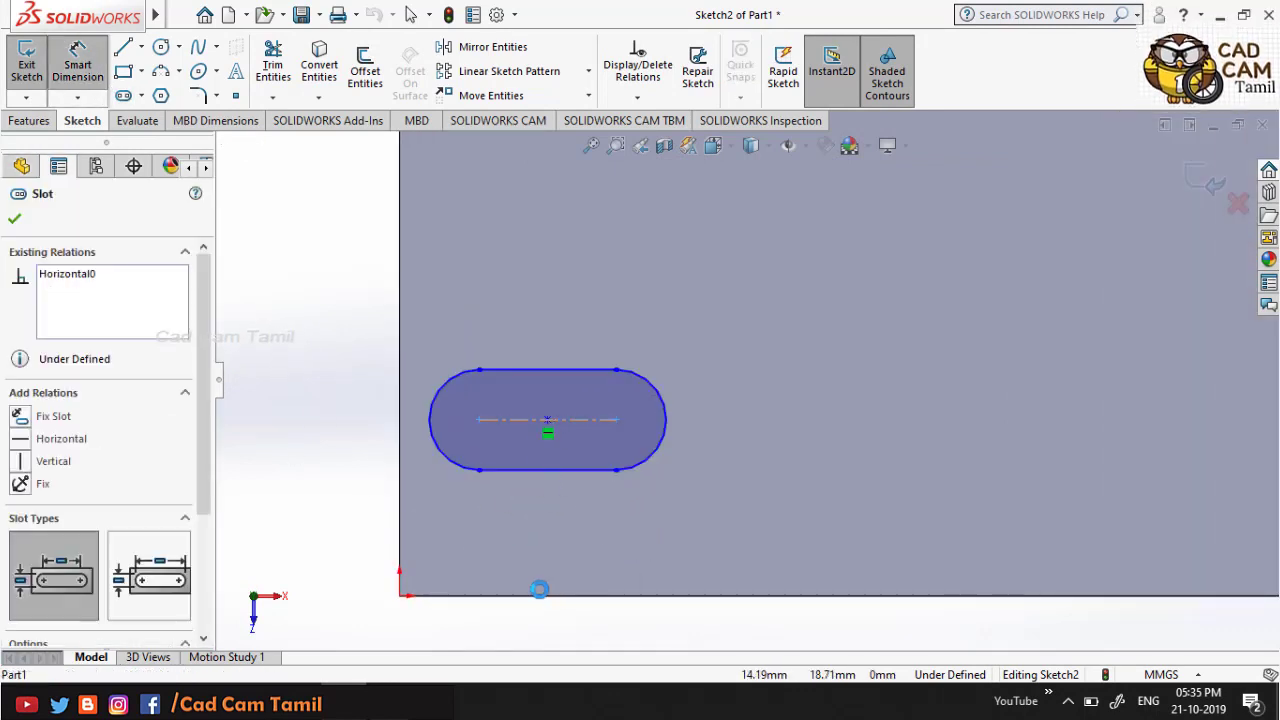
{"action": "left_click", "coordinate": [540, 598]}
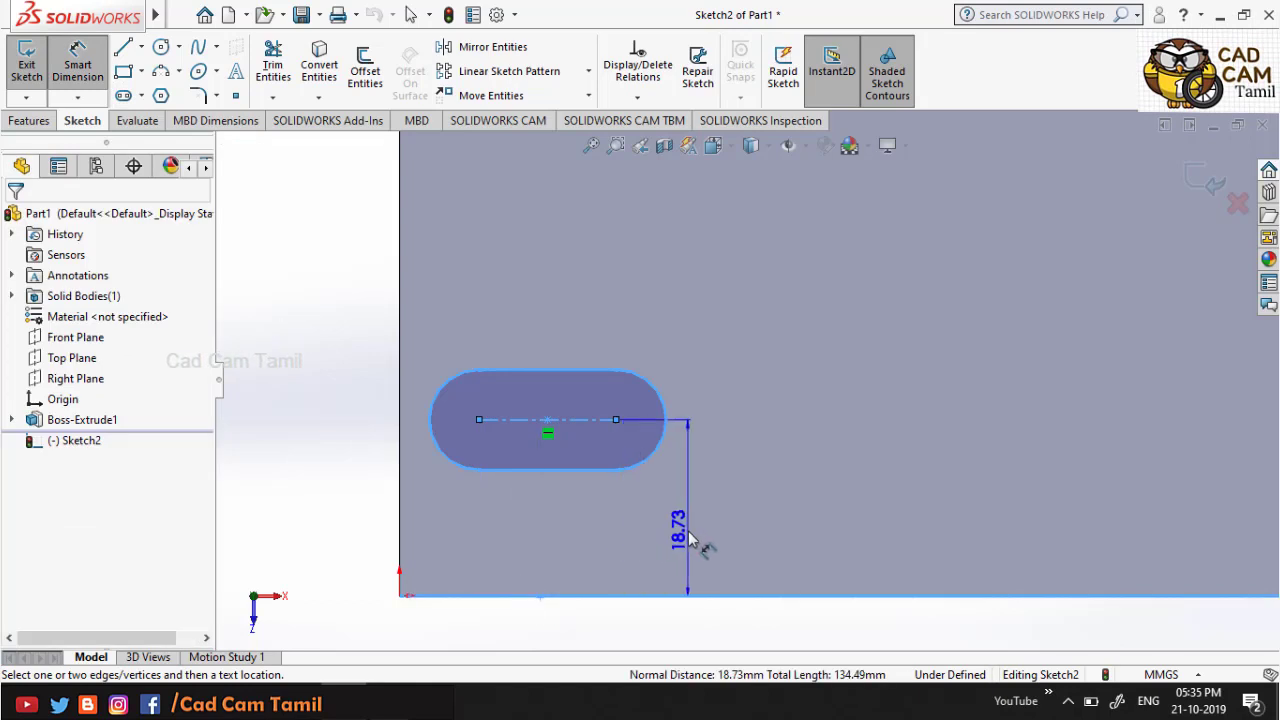
{"action": "left_click", "coordinate": [688, 531]}
{"action": "type", "text": "1"}
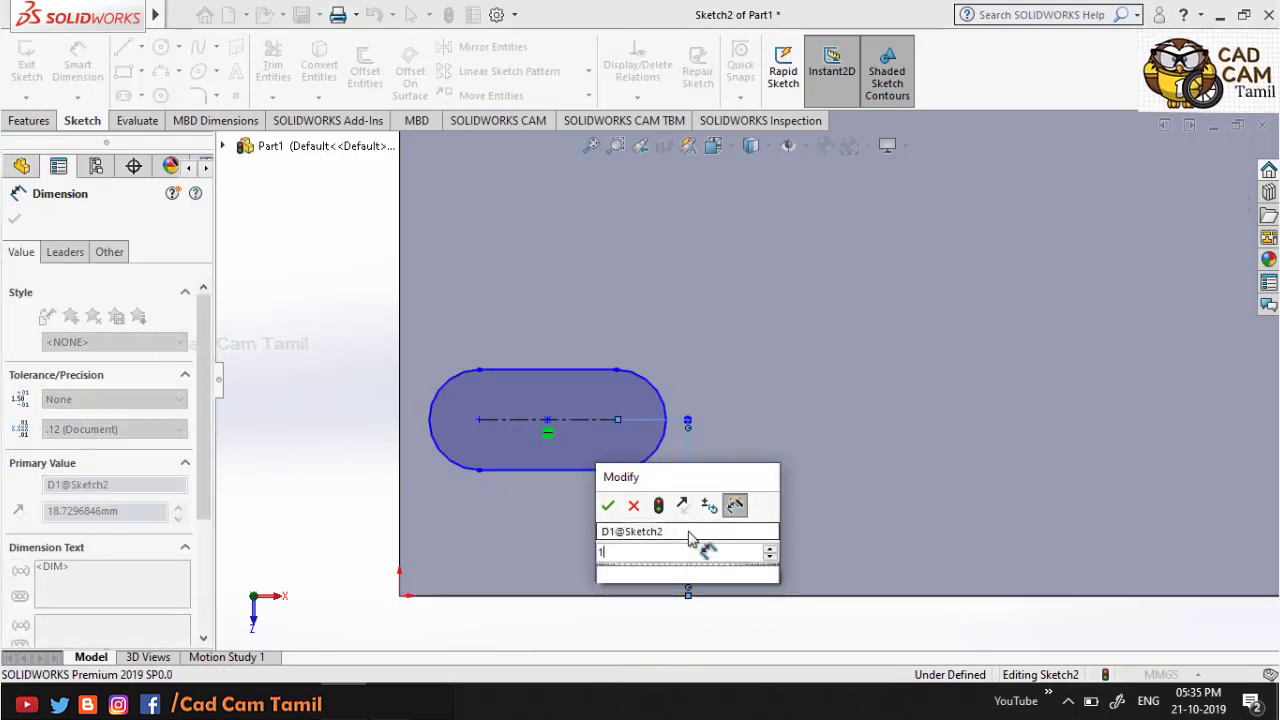
{"action": "type", "text": "0"}
{"action": "key", "text": "Return"}
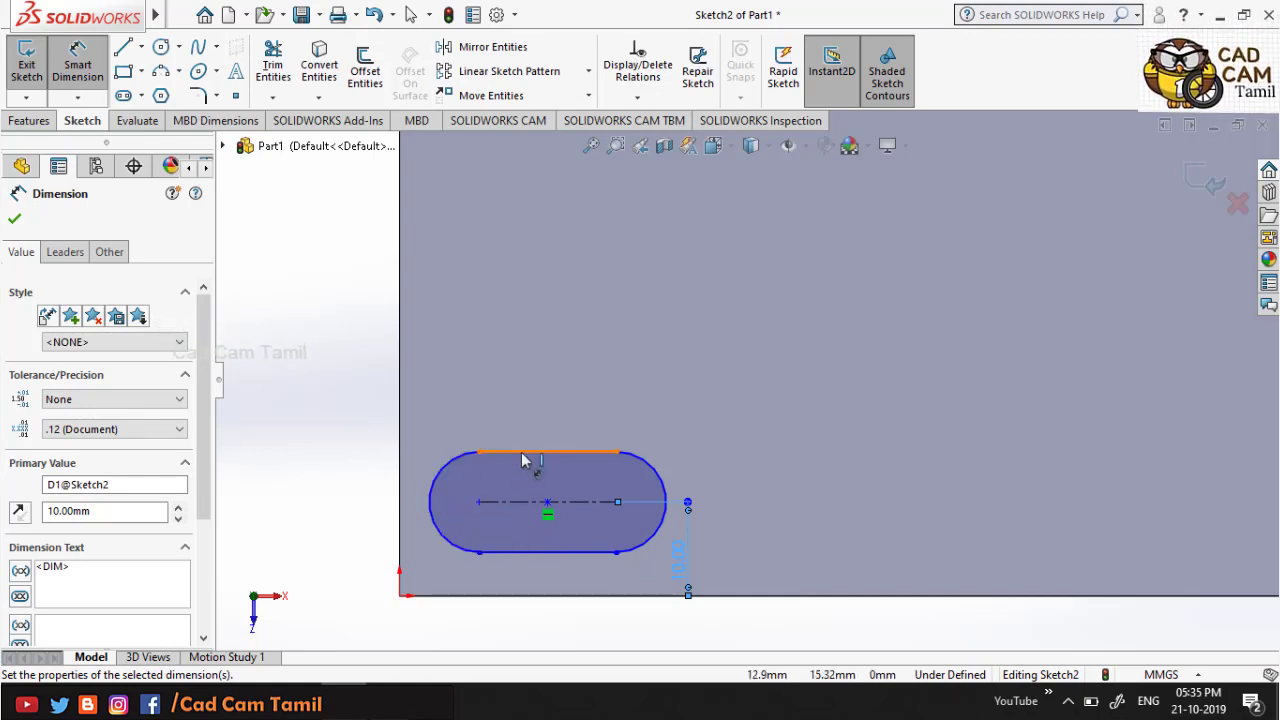
{"action": "left_click", "coordinate": [688, 452]}
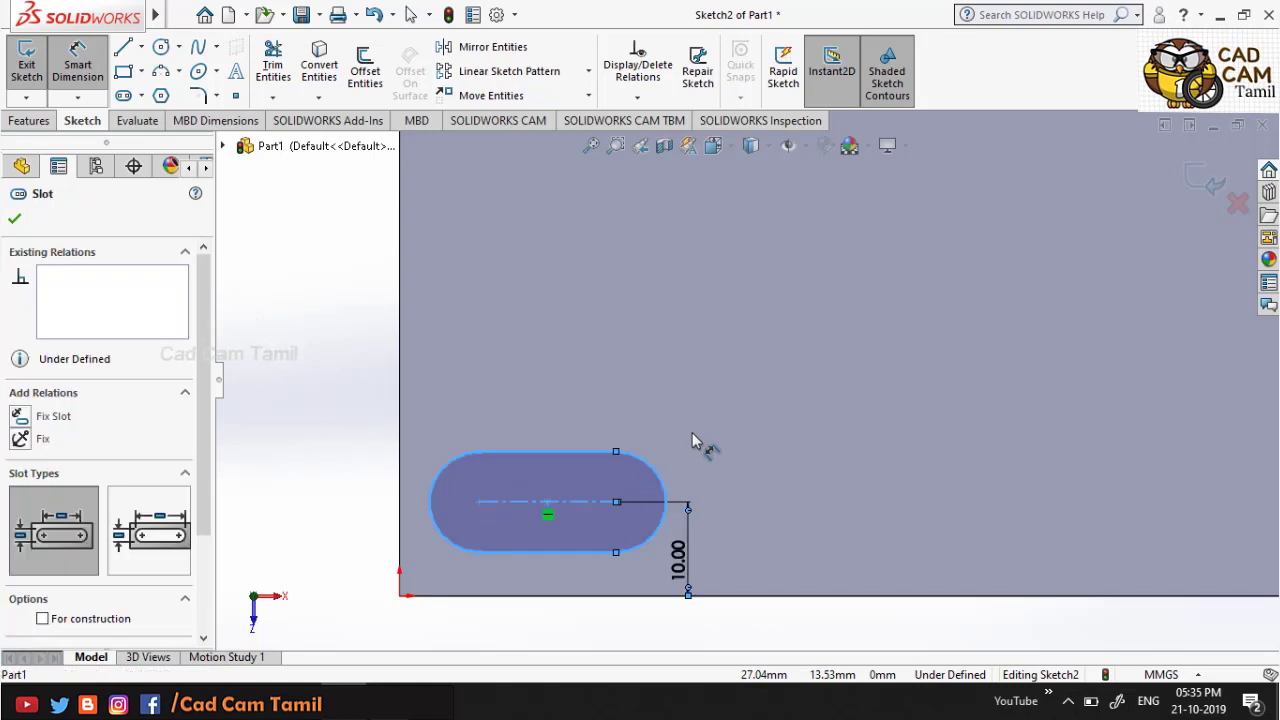
Step: Give the slot a 3 mm end radius and a 10 mm length
{"action": "left_click", "coordinate": [660, 470]}
{"action": "left_click", "coordinate": [699, 435]}
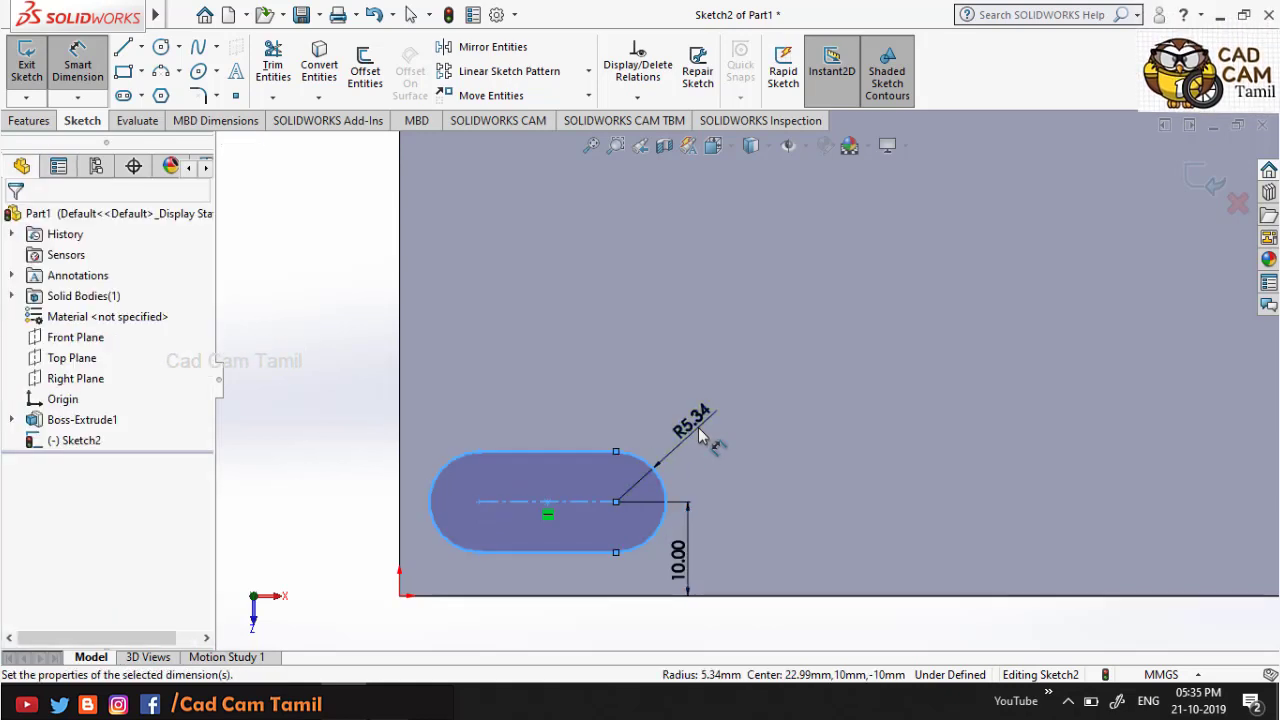
{"action": "type", "text": "3.00mm"}
{"action": "key", "text": "Return"}
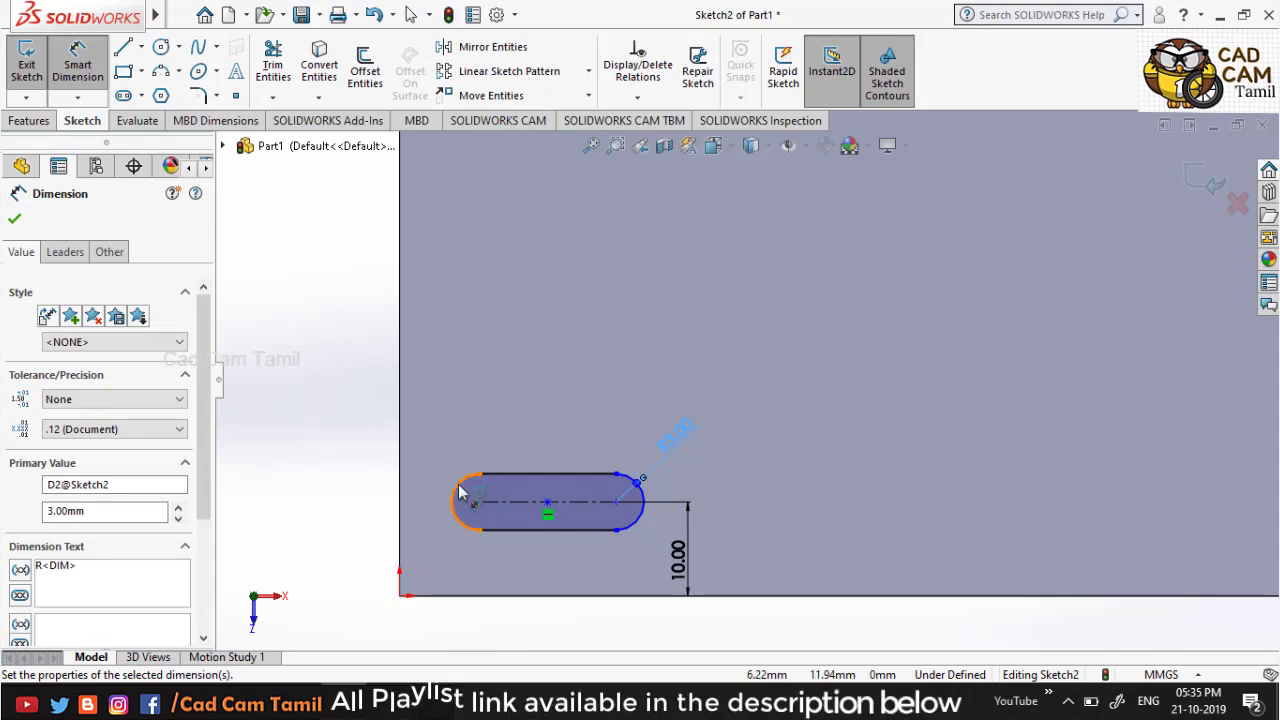
{"action": "left_click", "coordinate": [520, 474]}
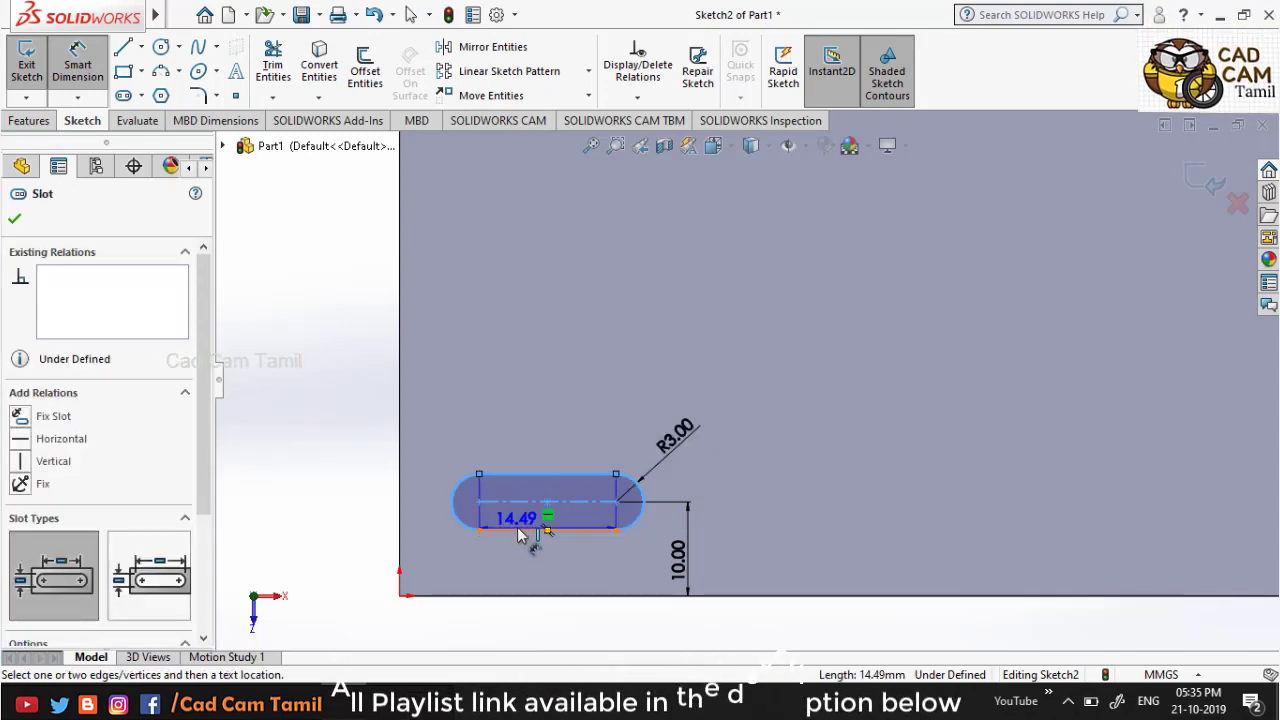
{"action": "key", "text": "Escape"}
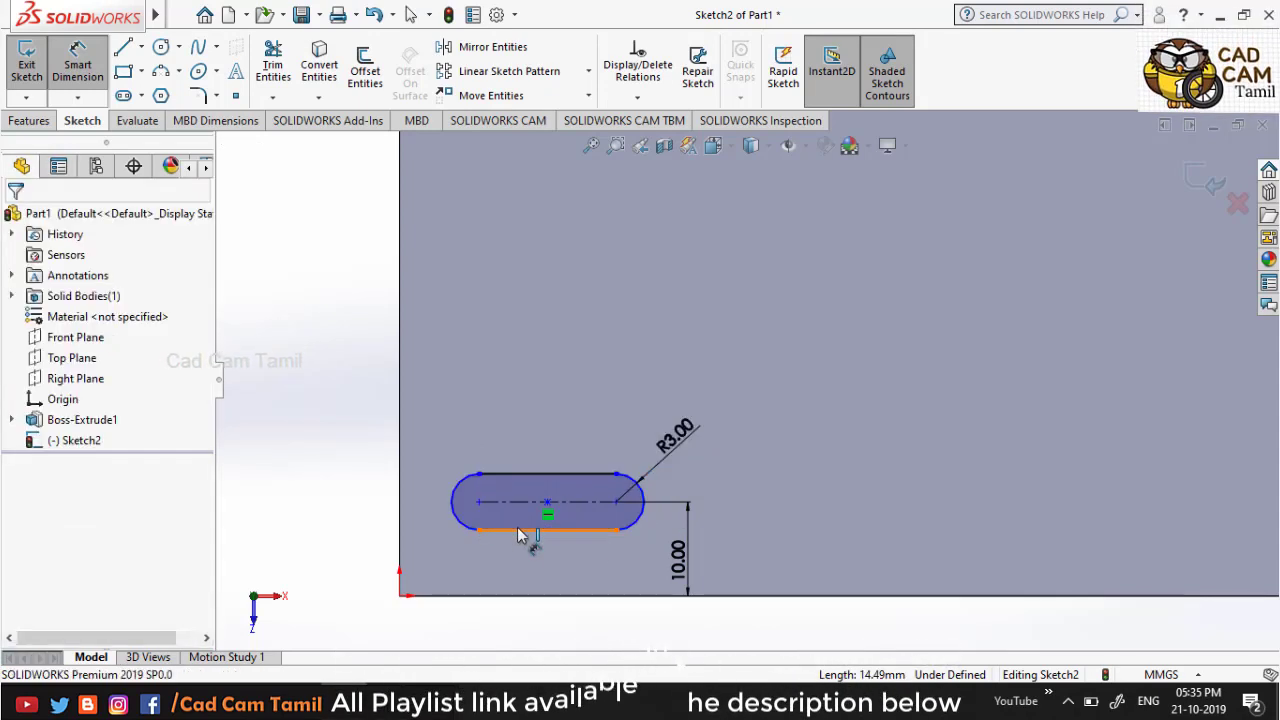
{"action": "left_click", "coordinate": [520, 535]}
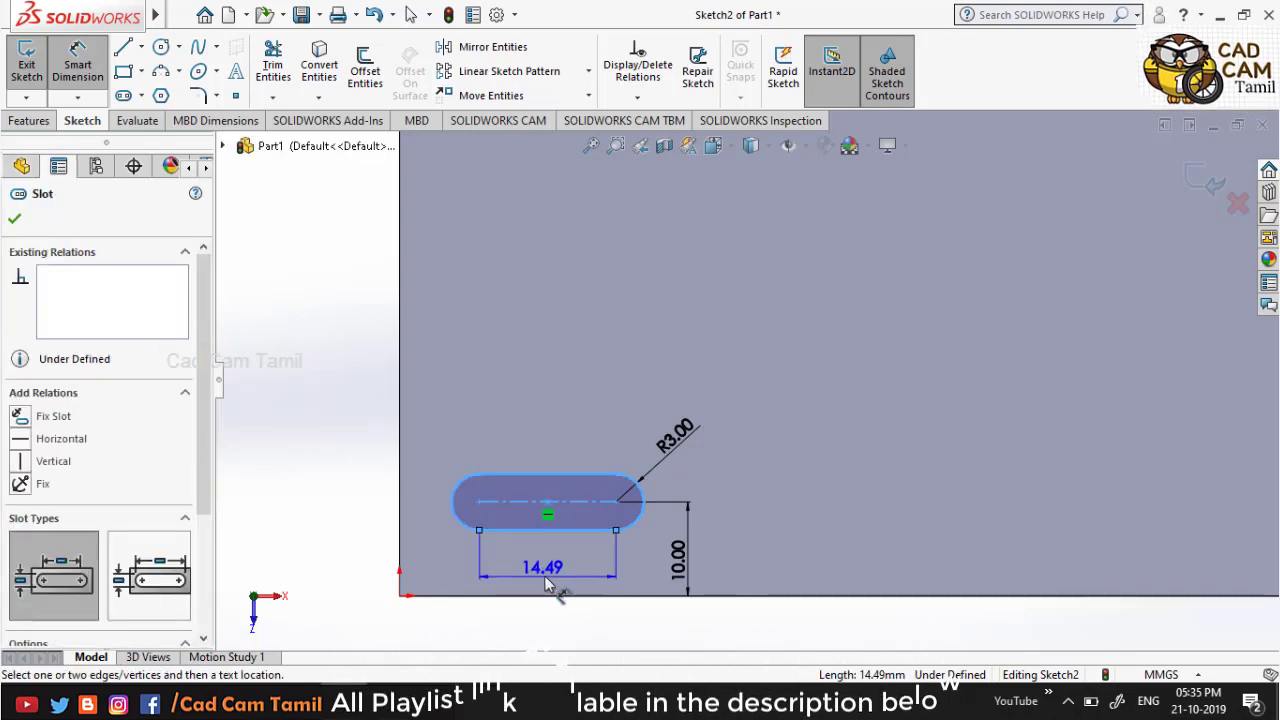
{"action": "left_click", "coordinate": [545, 574]}
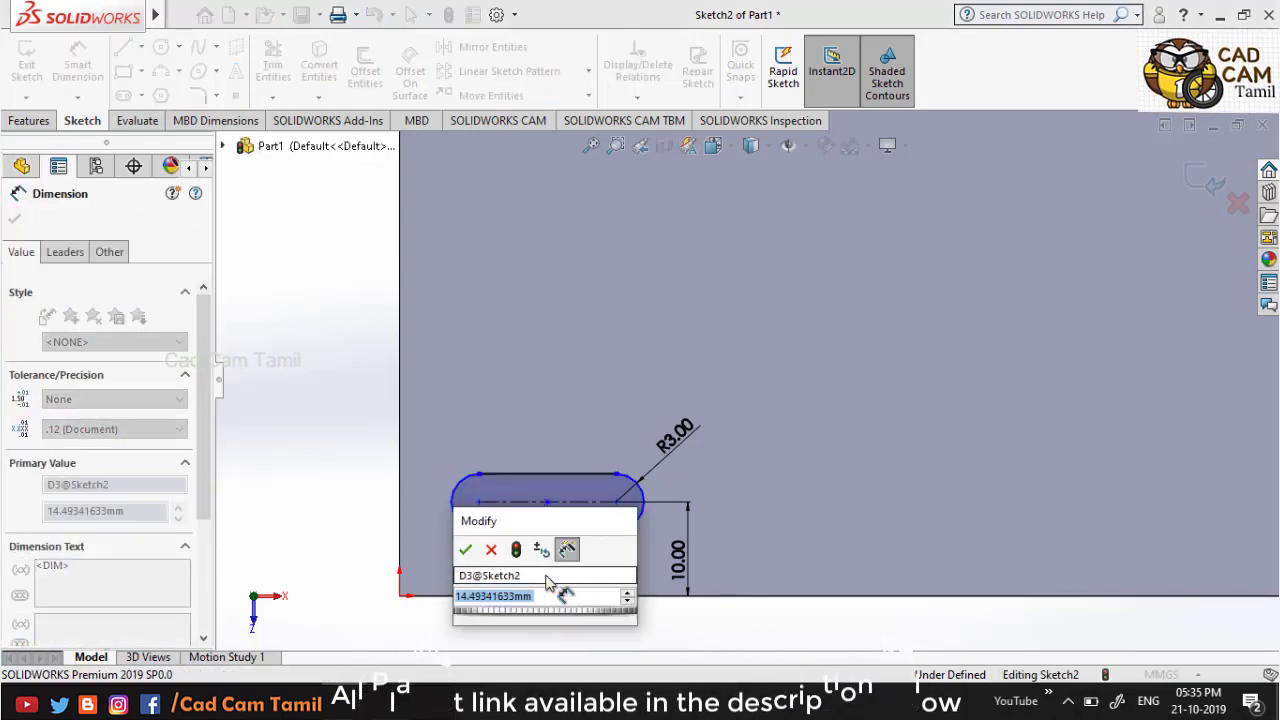
{"action": "type", "text": "10"}
{"action": "key", "text": "Return"}
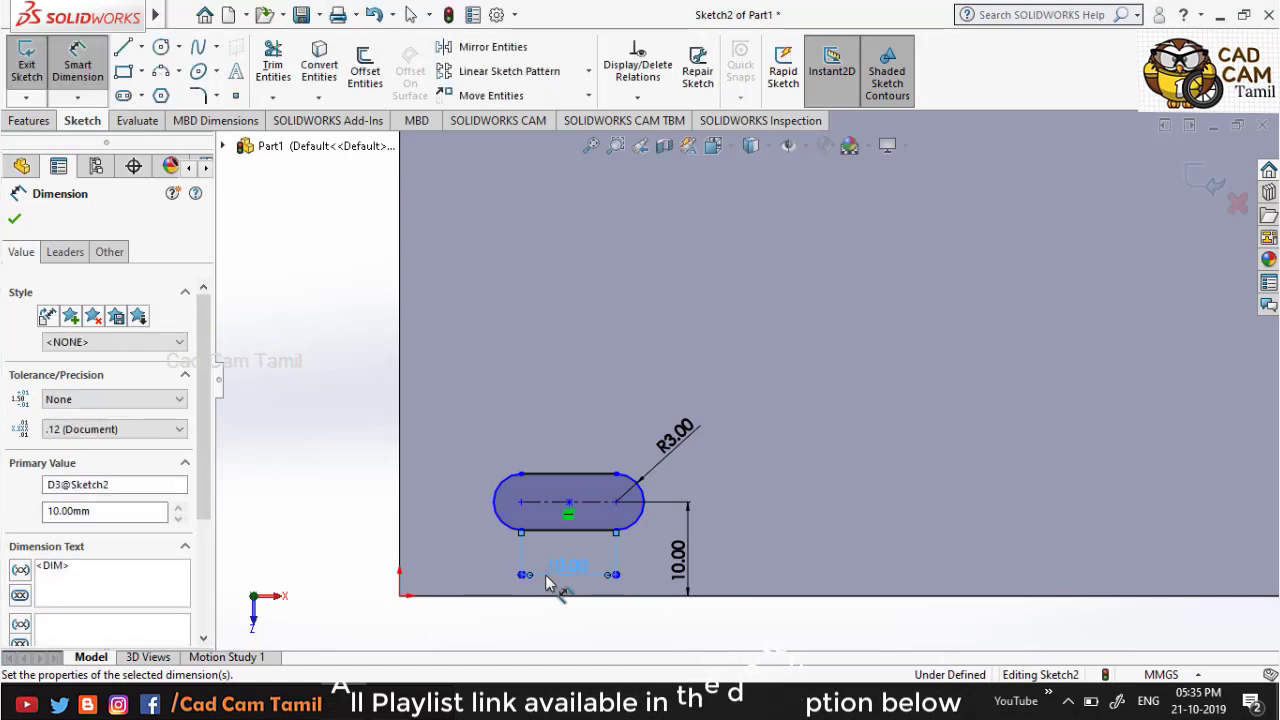
Step: Dimension the slot 10 mm from the plate's left edge and exit the sketch
{"action": "left_click", "coordinate": [493, 510]}
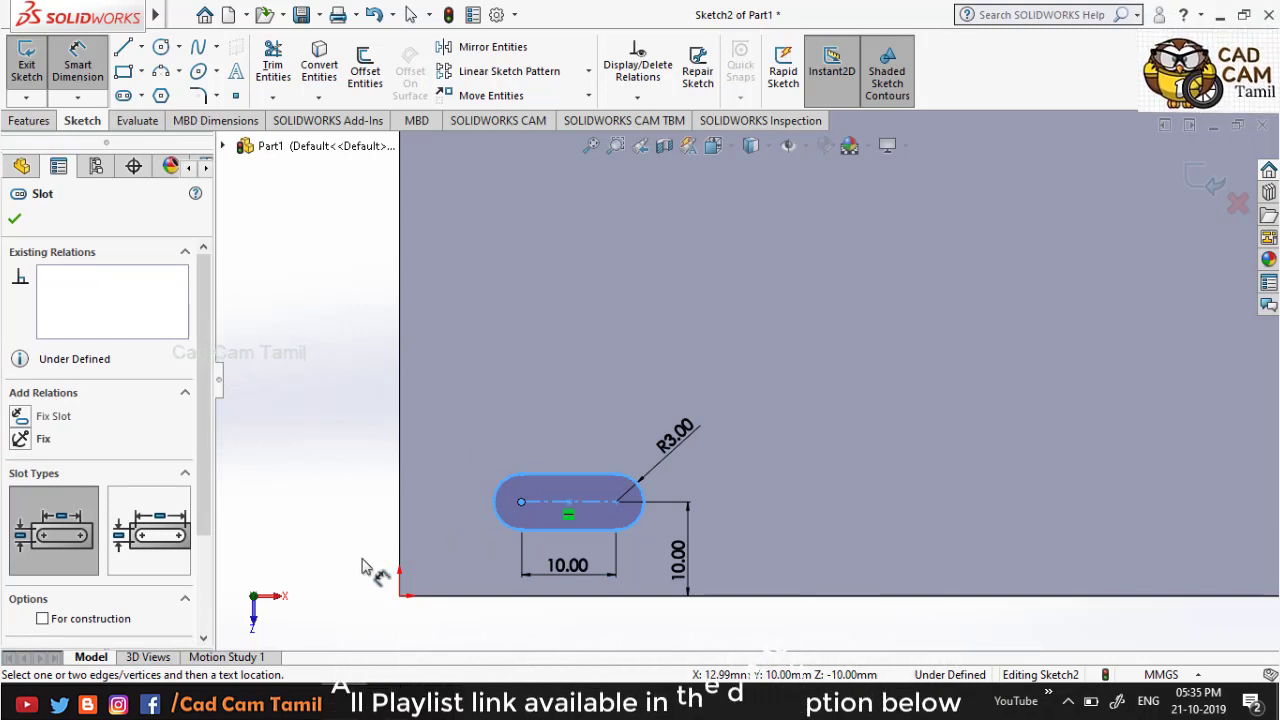
{"action": "left_click", "coordinate": [430, 522]}
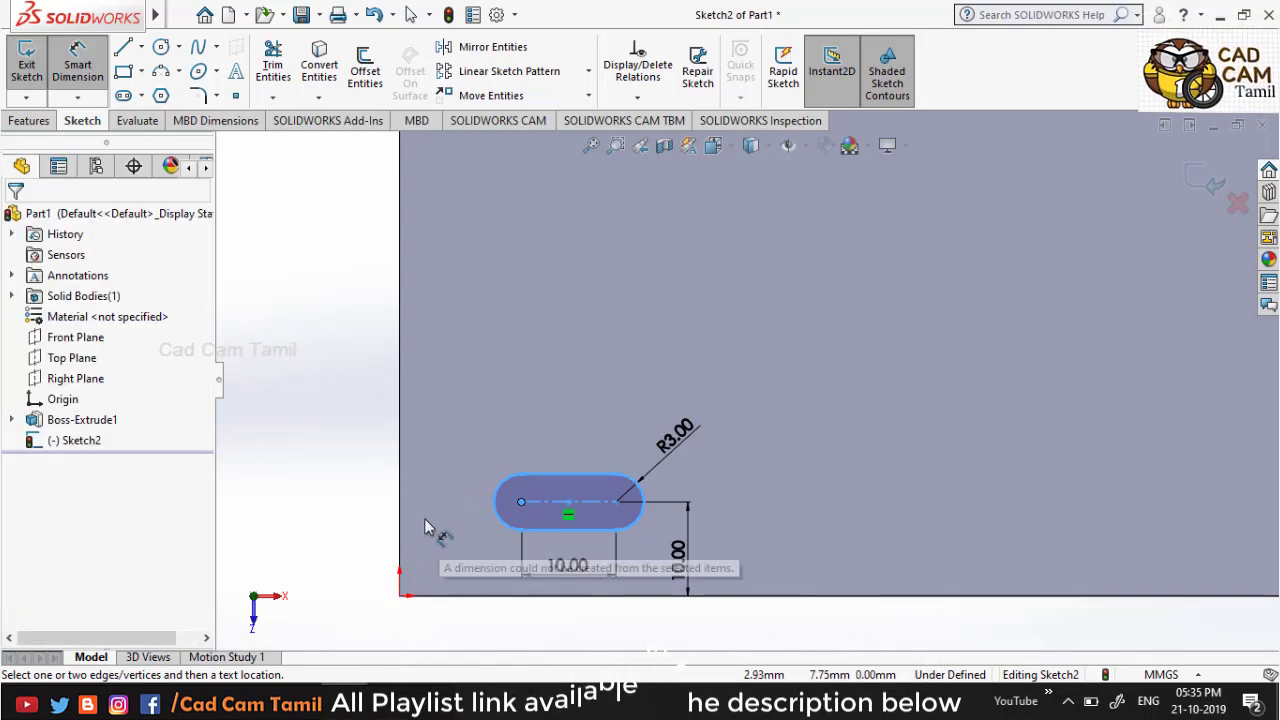
{"action": "left_click", "coordinate": [401, 515]}
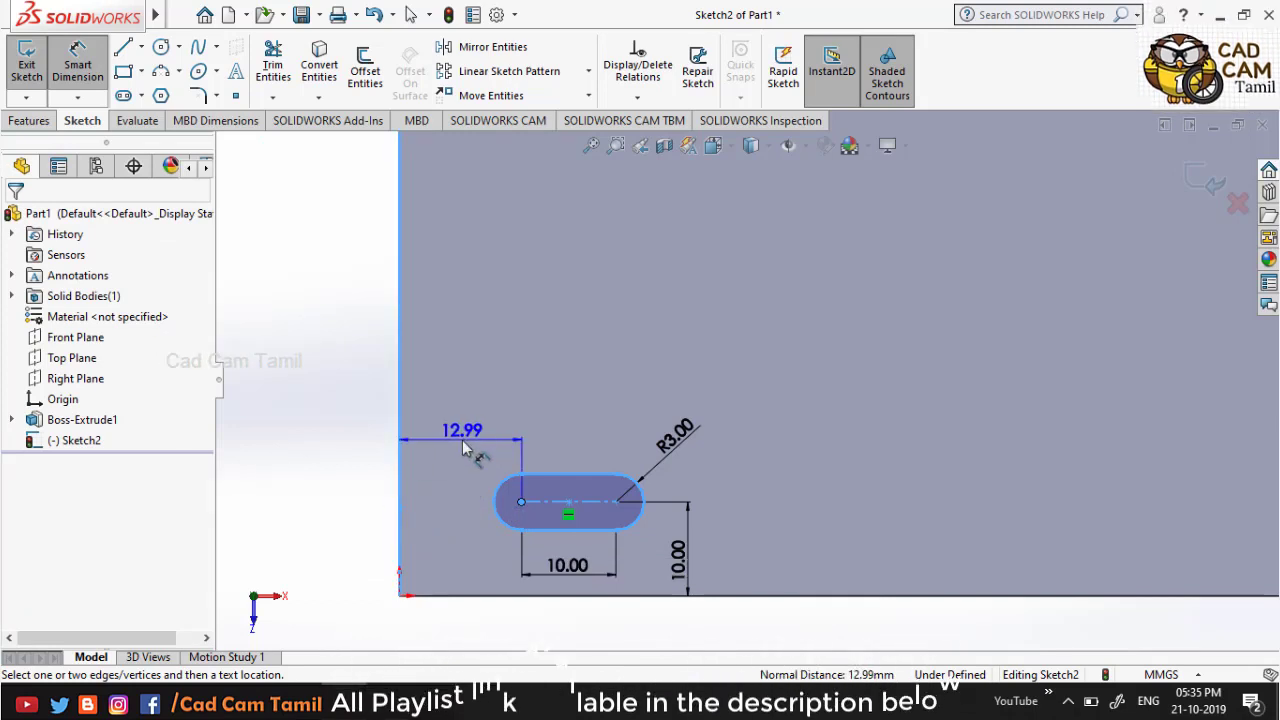
{"action": "left_click", "coordinate": [461, 500]}
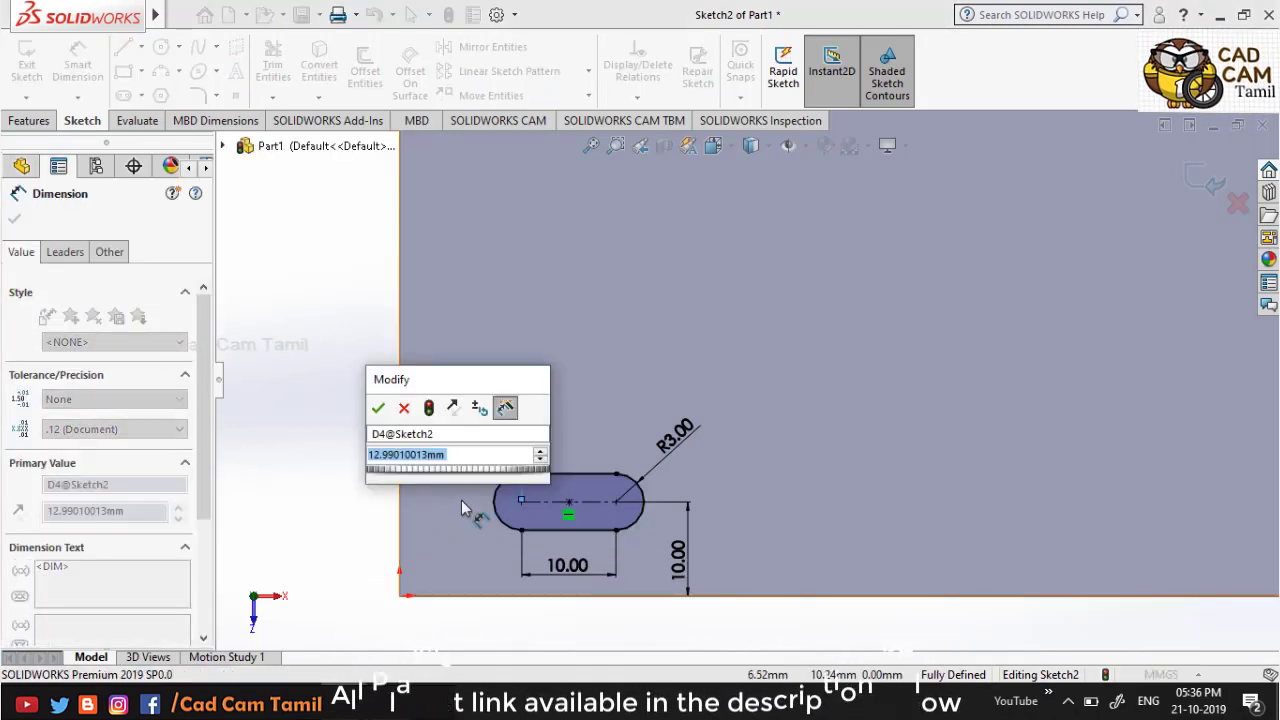
{"action": "type", "text": "10"}
{"action": "key", "text": "Return"}
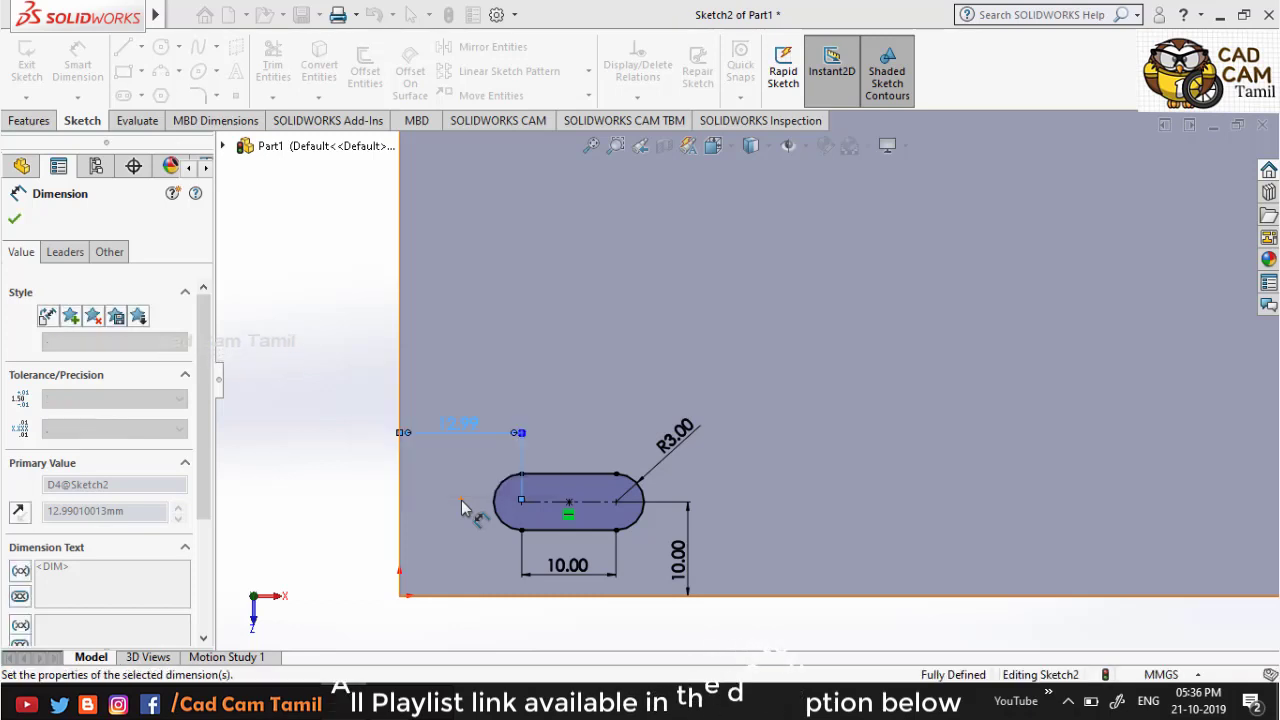
{"action": "double_click", "coordinate": [447, 430]}
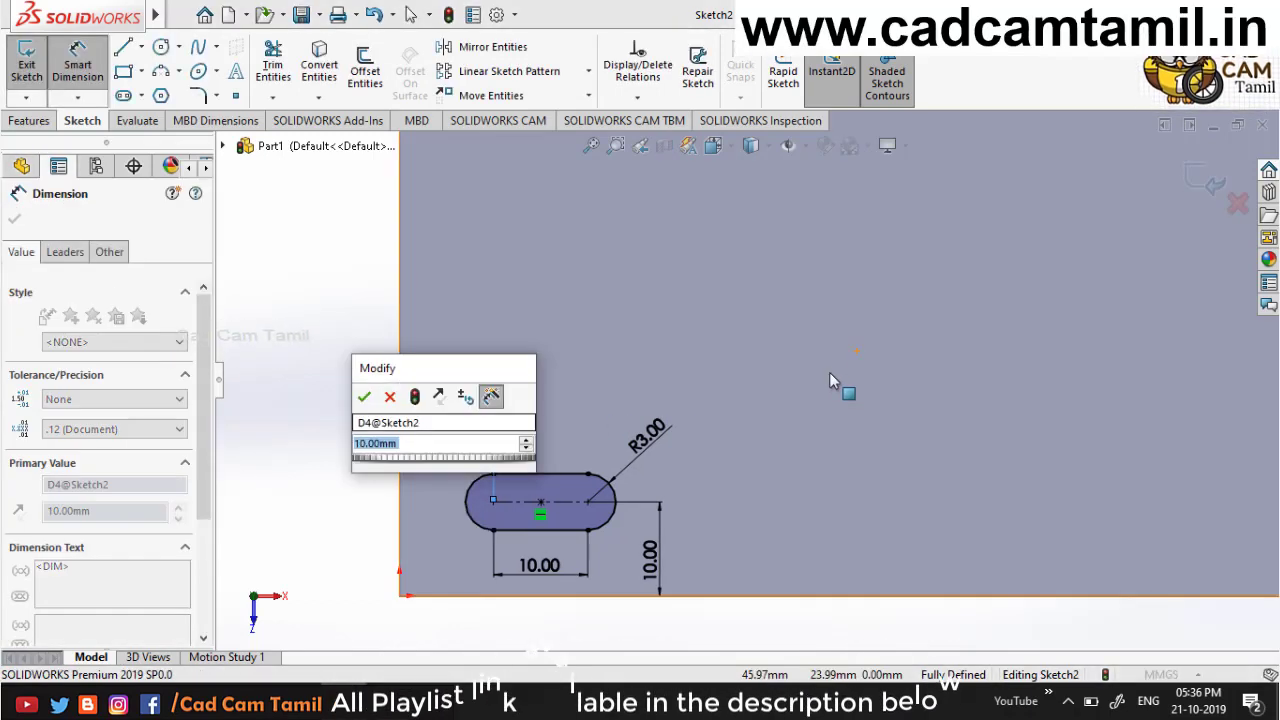
{"action": "left_click", "coordinate": [365, 398]}
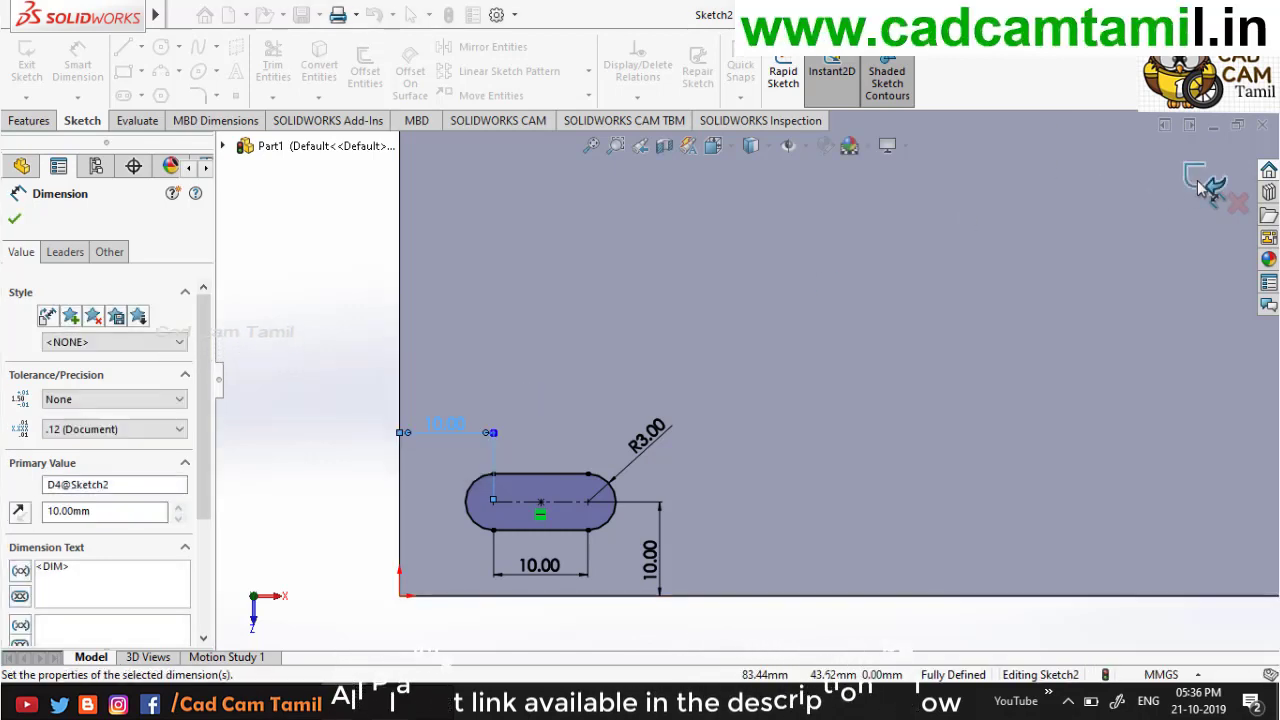
{"action": "key", "text": "ctrl+b"}
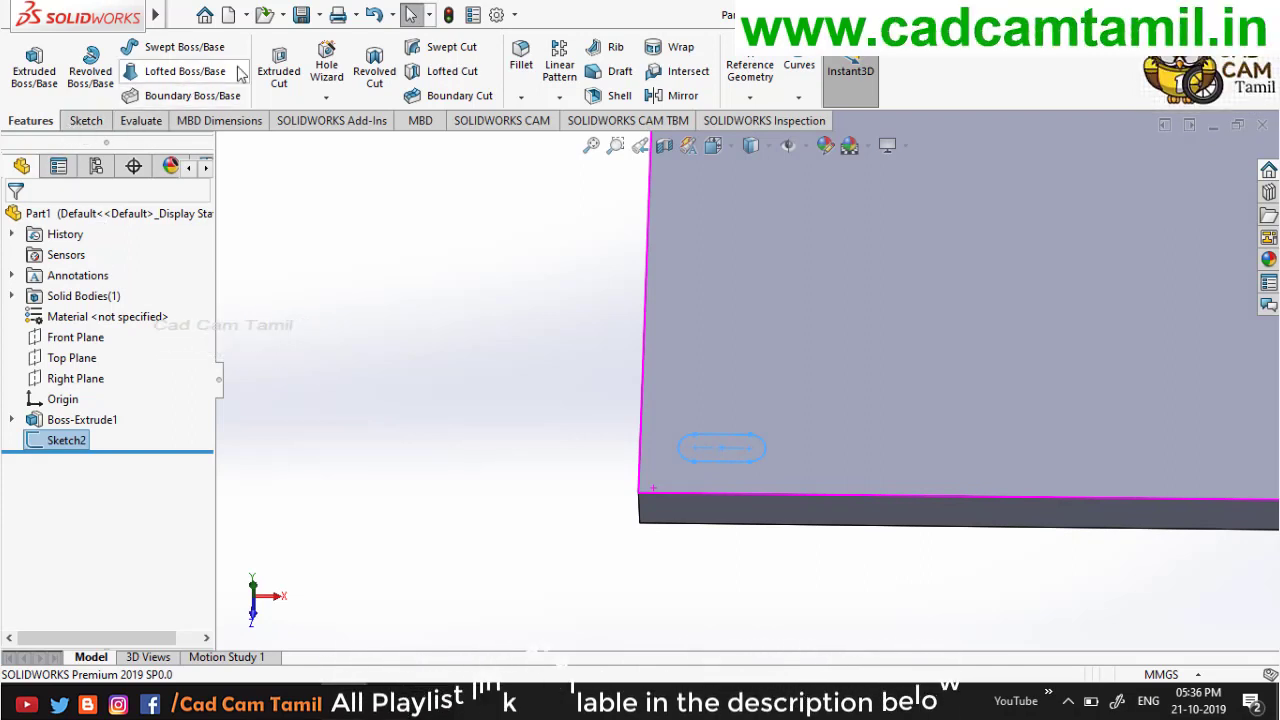
Step: Cut the slot sketch 10 mm Blind into the plate as Cut-Extrude1
{"action": "left_click", "coordinate": [279, 66]}
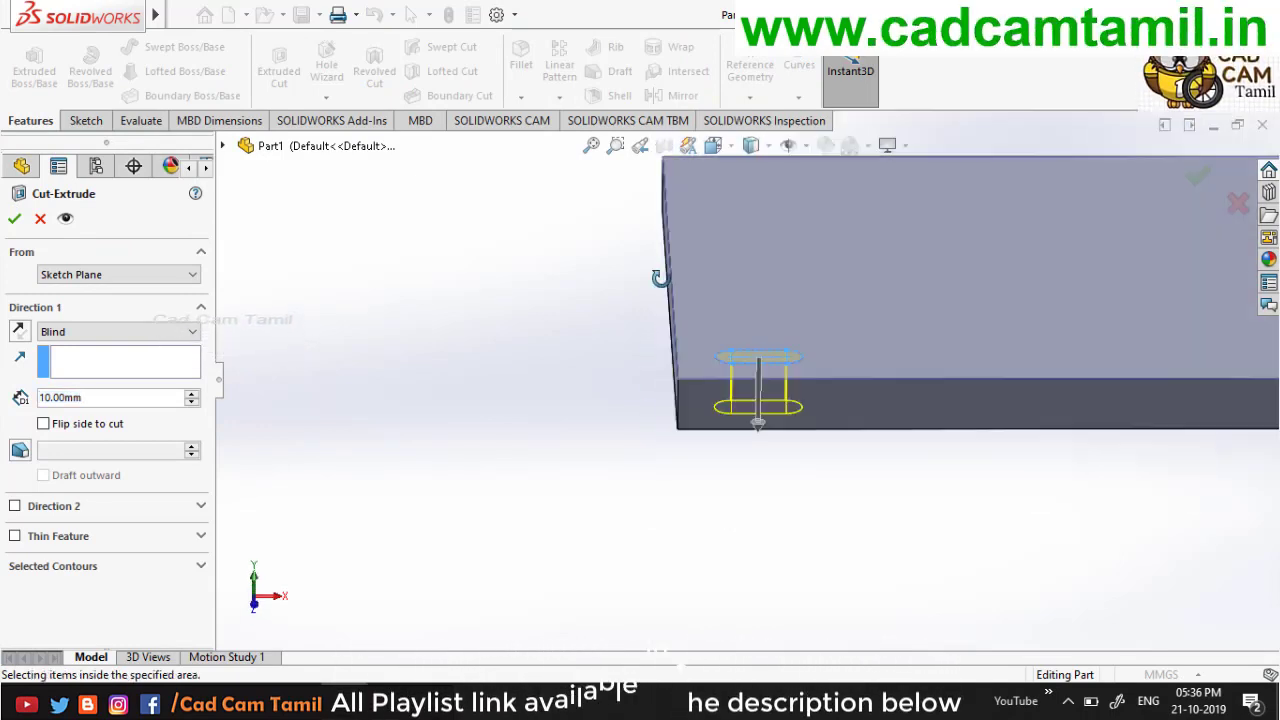
{"action": "middle_click_drag", "start_coordinate": [723, 471], "coordinate": [677, 300]}
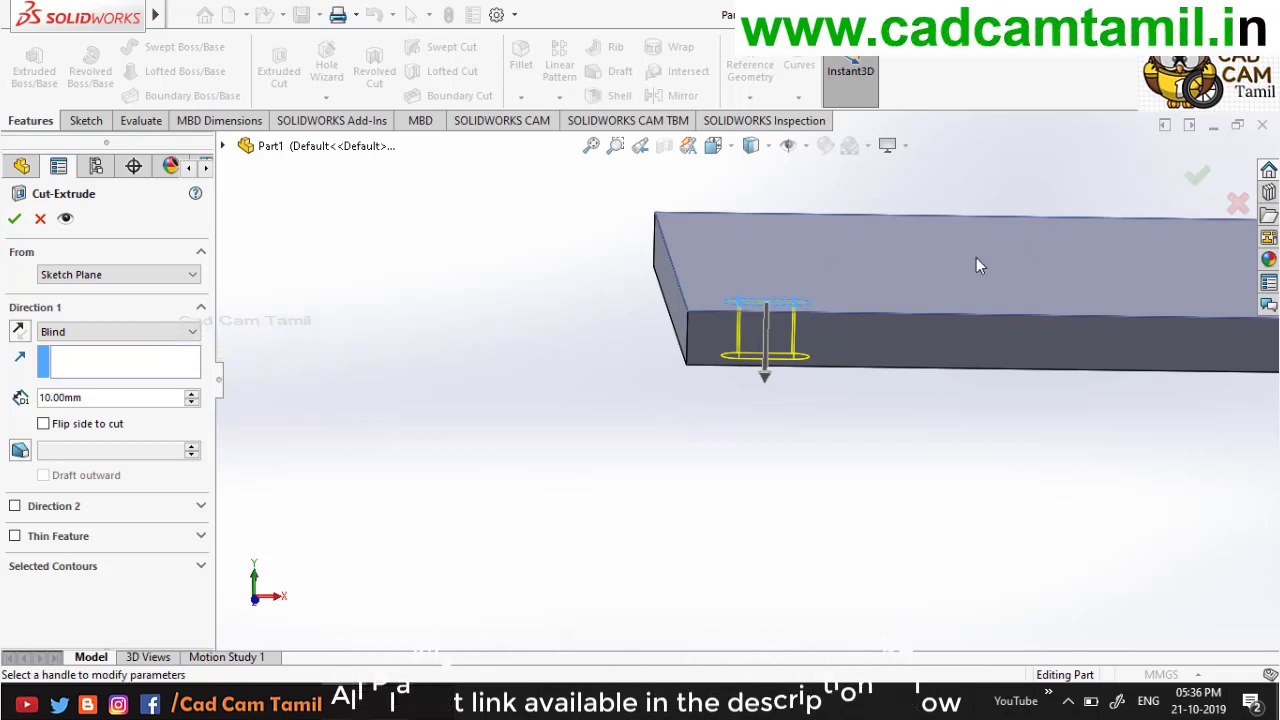
{"action": "left_click", "coordinate": [1190, 177]}
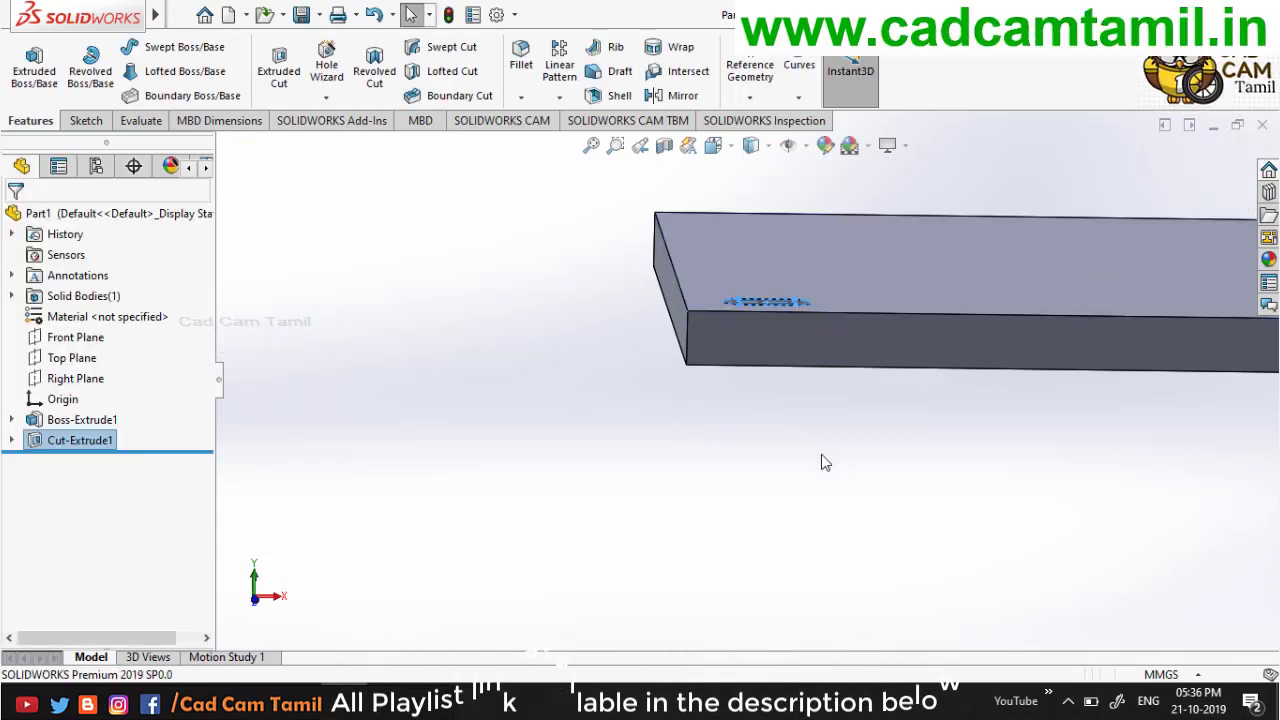
Step: Bring the slotted top face into view and start a Linear Pattern
{"action": "mouse_move", "coordinate": [612, 318]}
{"action": "middle_mouse_down"}
{"action": "mouse_move", "coordinate": [637, 423]}
{"action": "mouse_move", "coordinate": [615, 522]}
{"action": "middle_mouse_up"}
{"action": "left_click", "coordinate": [551, 511]}
{"action": "scroll", "coordinate": [869, 474], "scroll_direction": "up", "scroll_amount": 3}
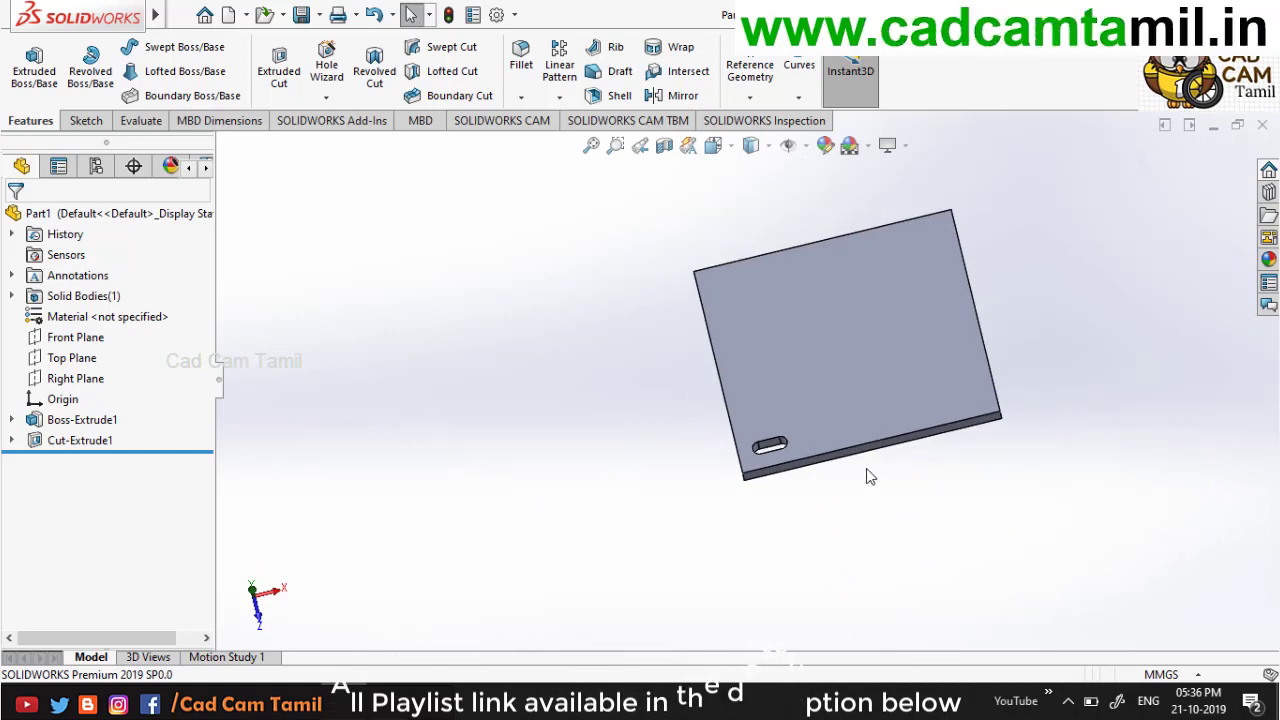
{"action": "scroll", "coordinate": [884, 465], "scroll_direction": "down", "scroll_amount": 2}
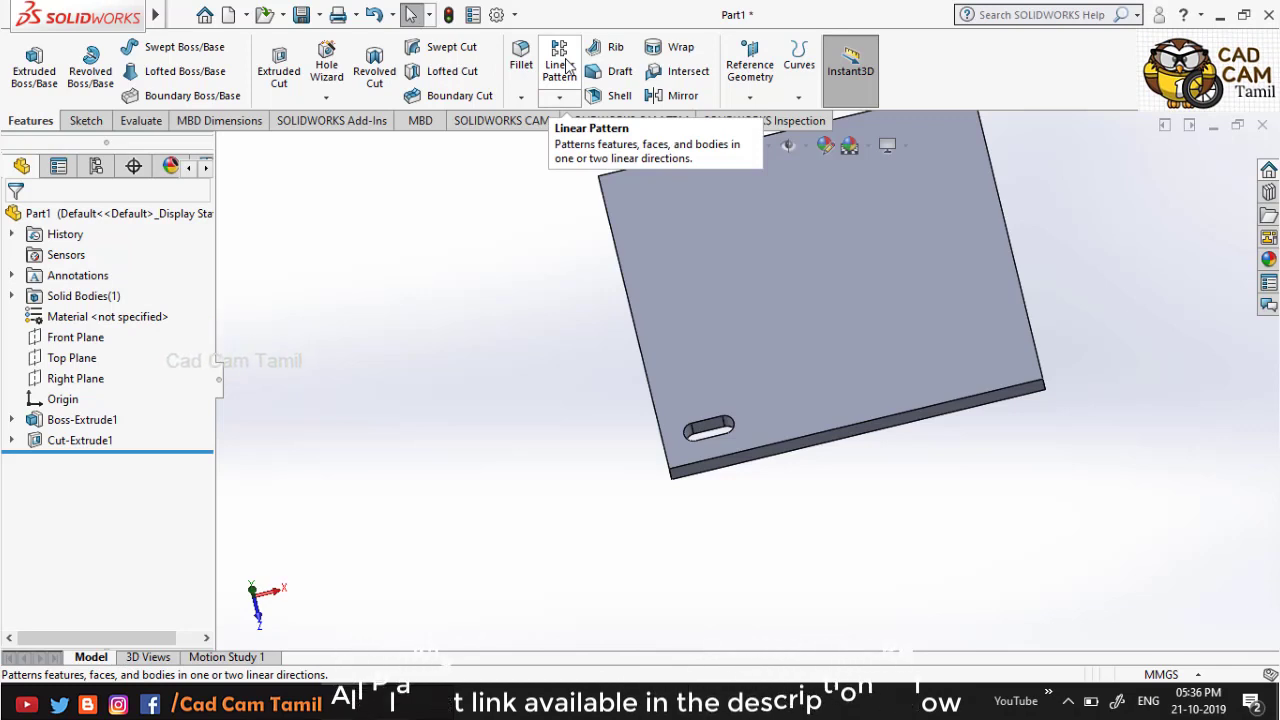
{"action": "left_click", "coordinate": [557, 102]}
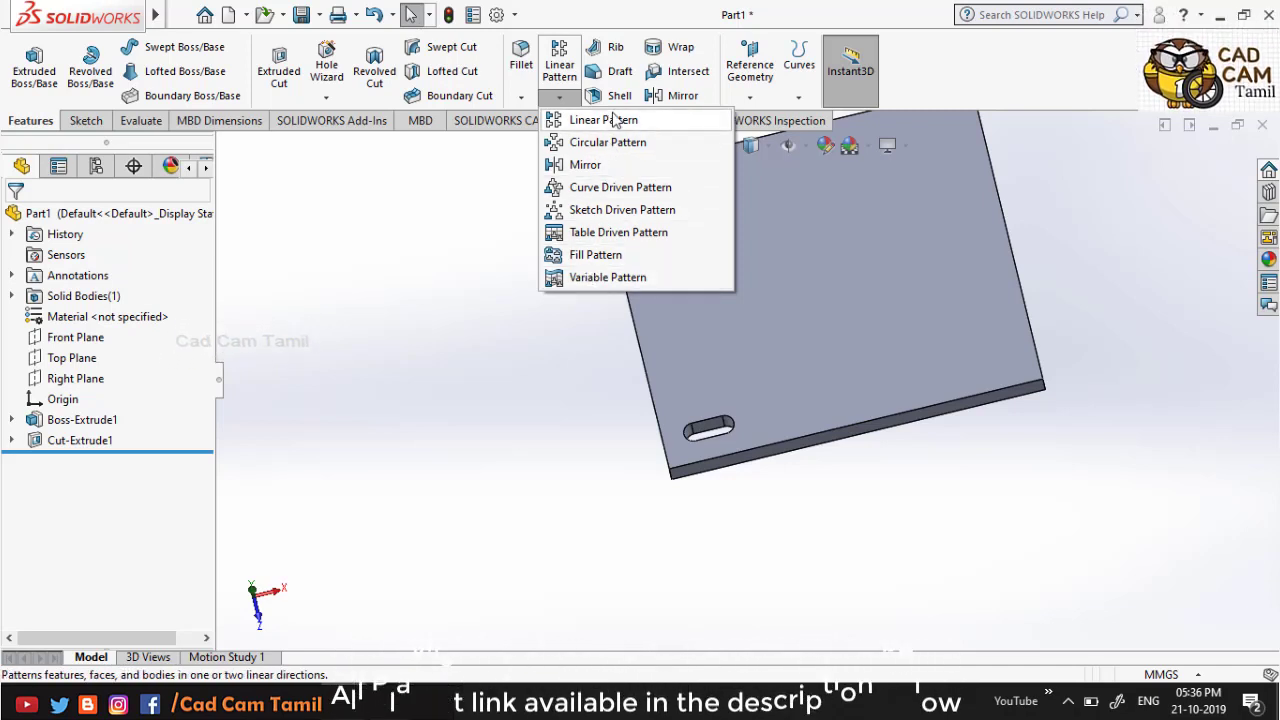
{"action": "left_click", "coordinate": [563, 62]}
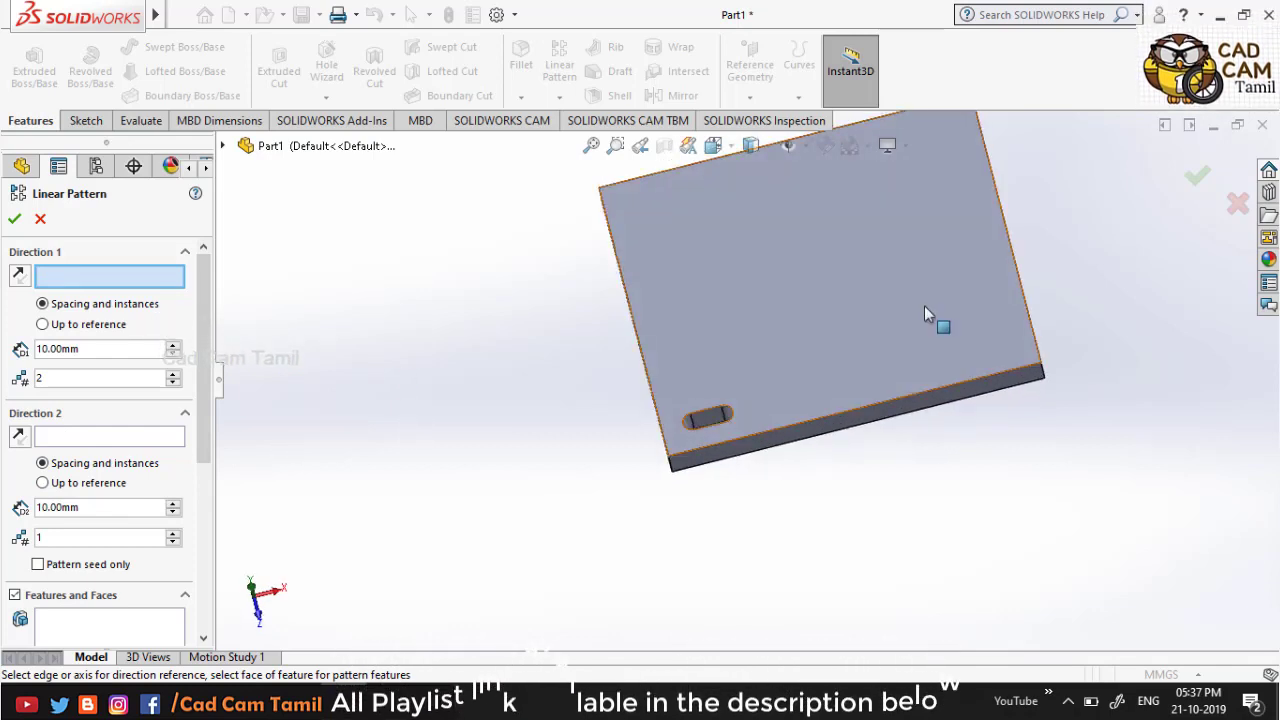
Step: Set Direction 1 along the plate's front bottom edge using Spacing and instances: 10 mm, 3 instances
{"action": "scroll", "coordinate": [924, 305], "scroll_direction": "down", "scroll_amount": 2}
{"action": "middle_click_drag", "start_coordinate": [798, 370], "coordinate": [786, 288]}
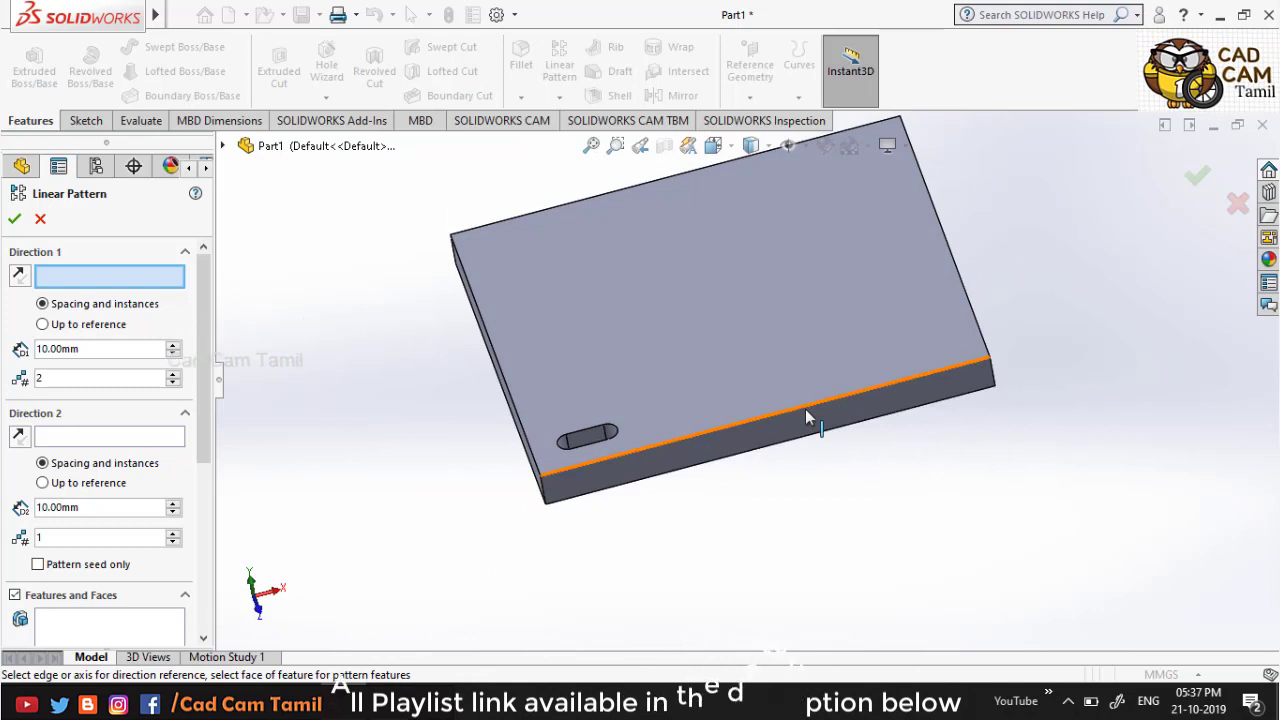
{"action": "left_click", "coordinate": [805, 410]}
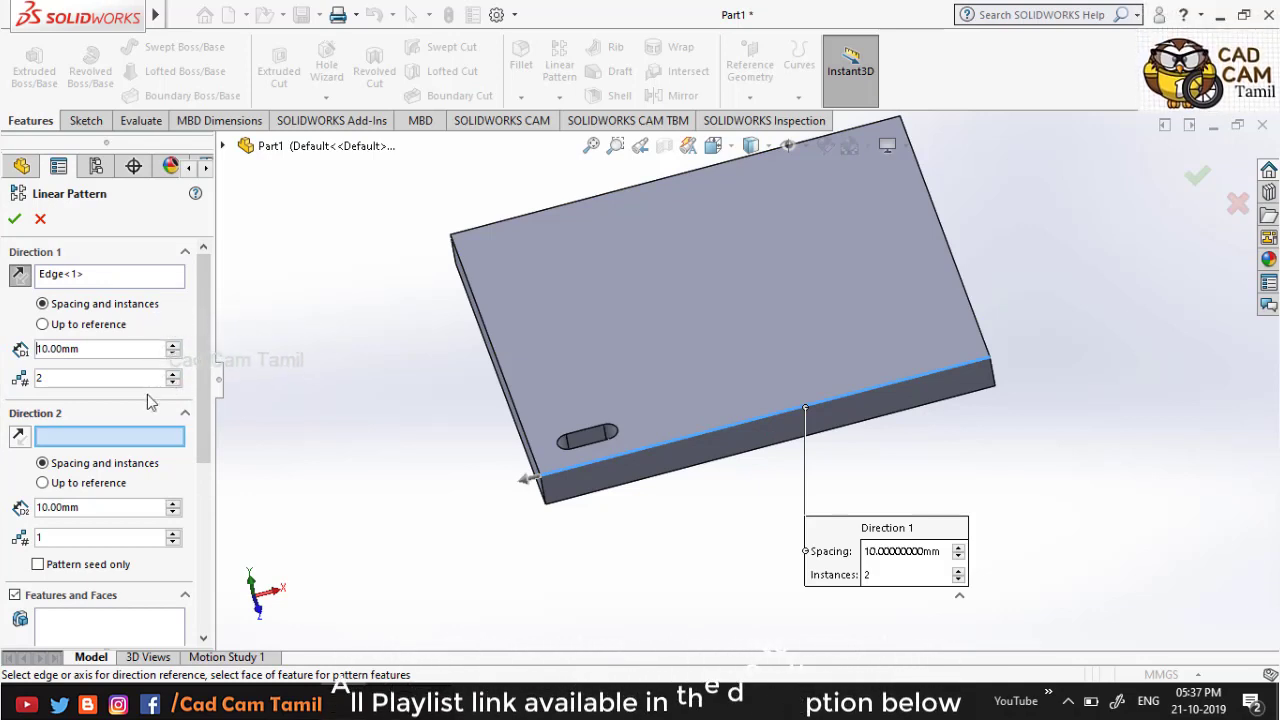
{"action": "left_click", "coordinate": [173, 374]}
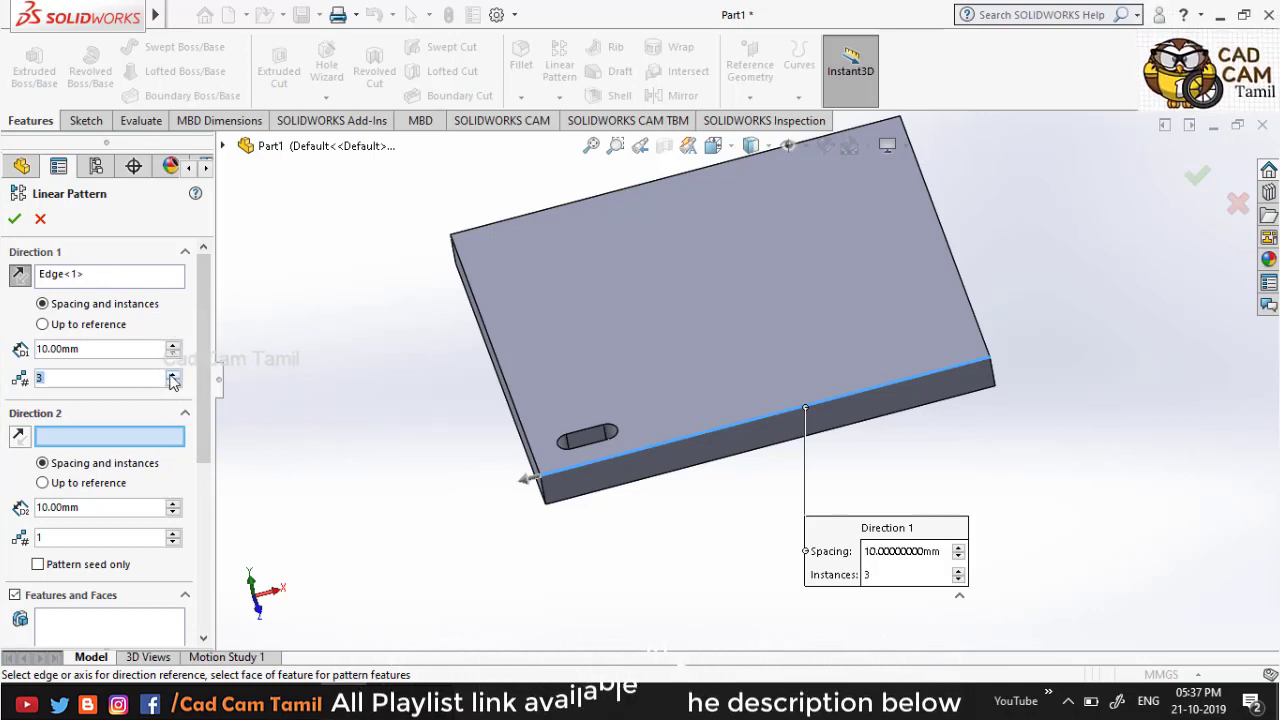
{"action": "left_click", "coordinate": [59, 328]}
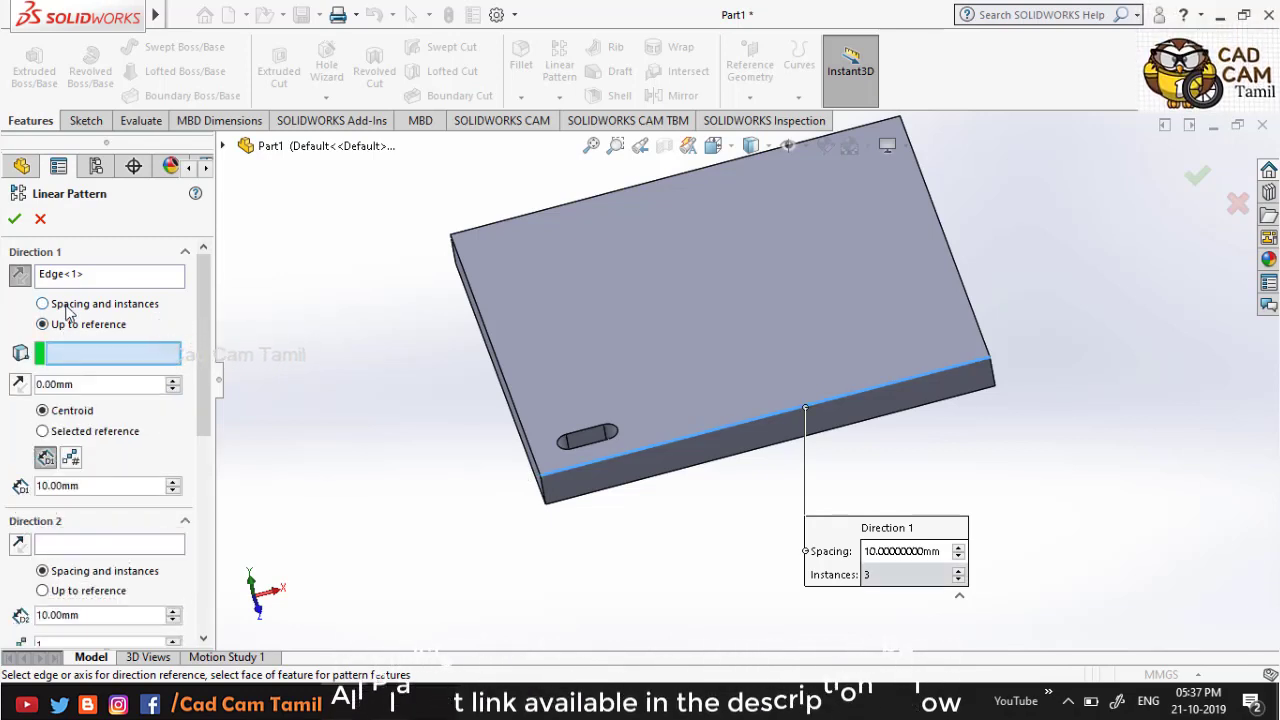
{"action": "left_click", "coordinate": [66, 306]}
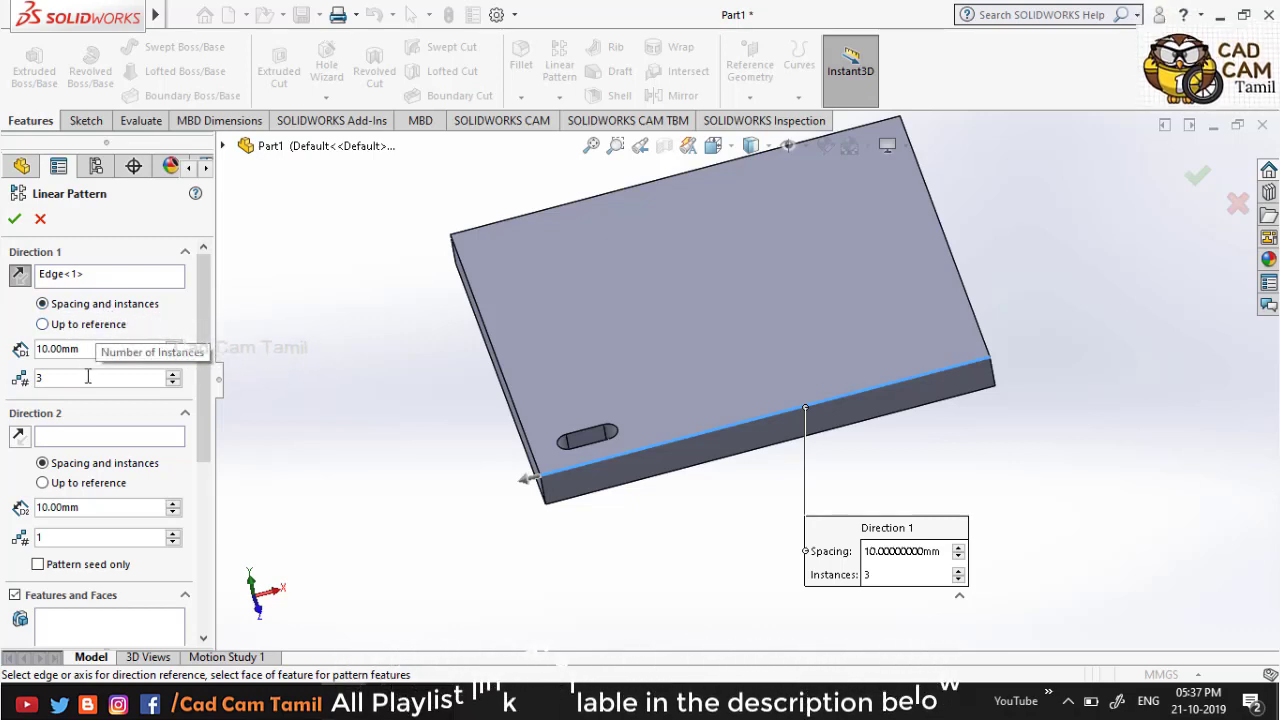
{"action": "left_click", "coordinate": [93, 326]}
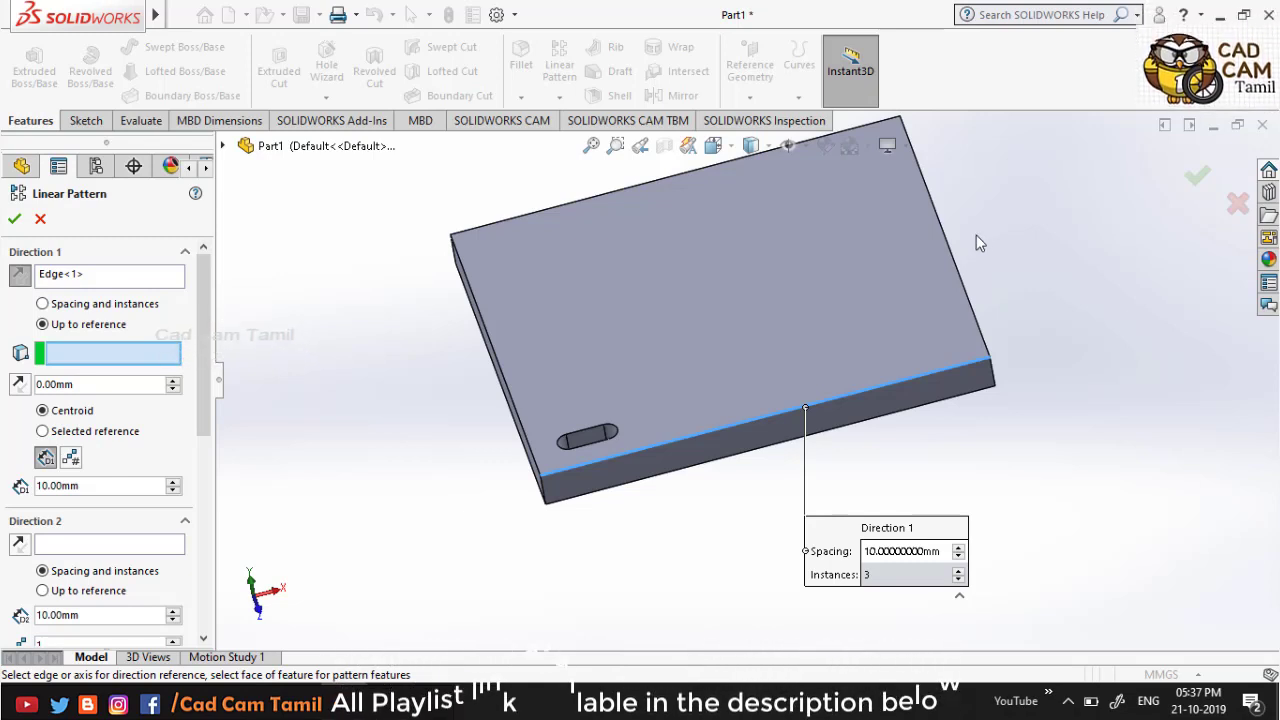
{"action": "left_click", "coordinate": [90, 306]}
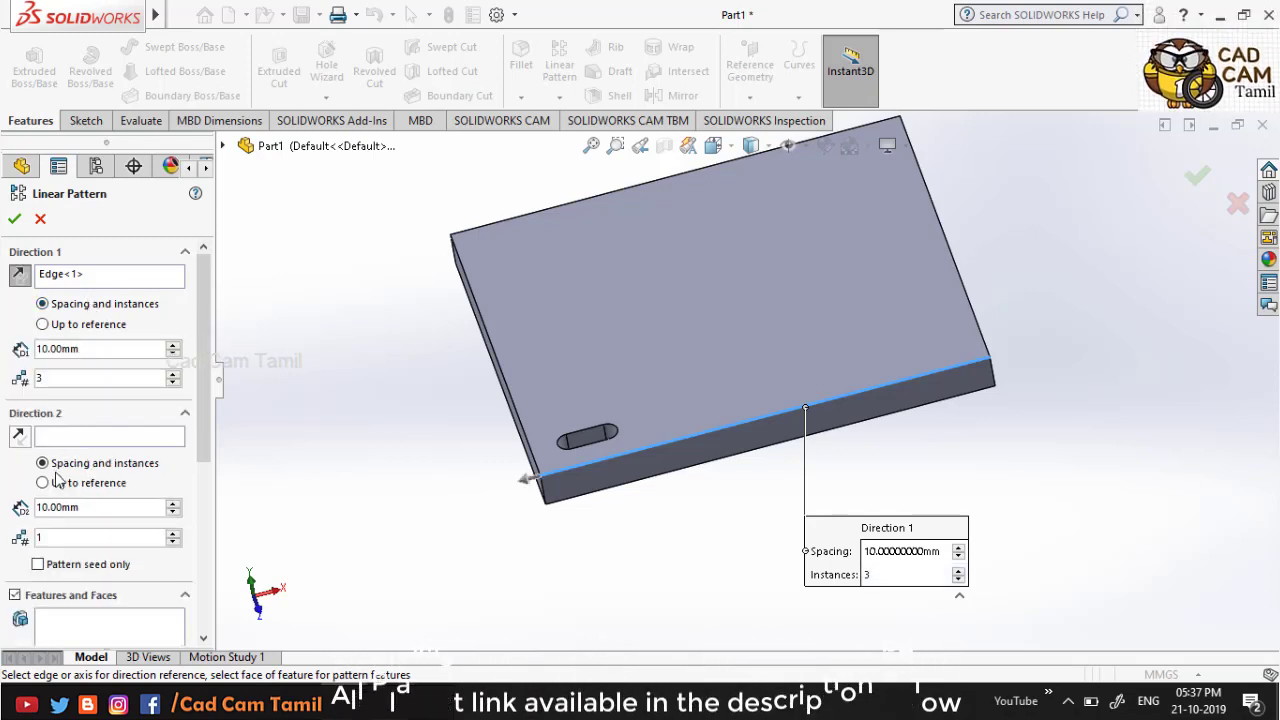
{"action": "left_click", "coordinate": [57, 440]}
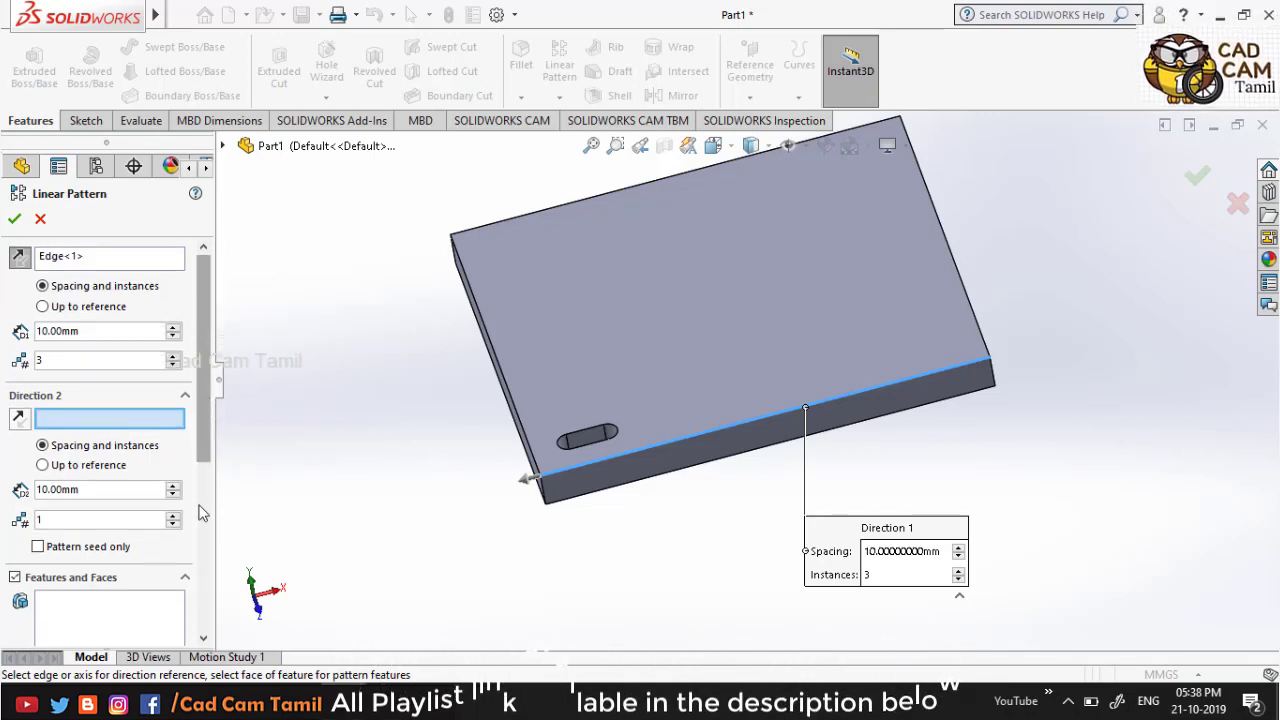
{"action": "mouse_move", "coordinate": [206, 392]}
{"action": "left_mouse_down"}
{"action": "mouse_move", "coordinate": [197, 569]}
{"action": "mouse_move", "coordinate": [201, 512]}
{"action": "left_mouse_up"}
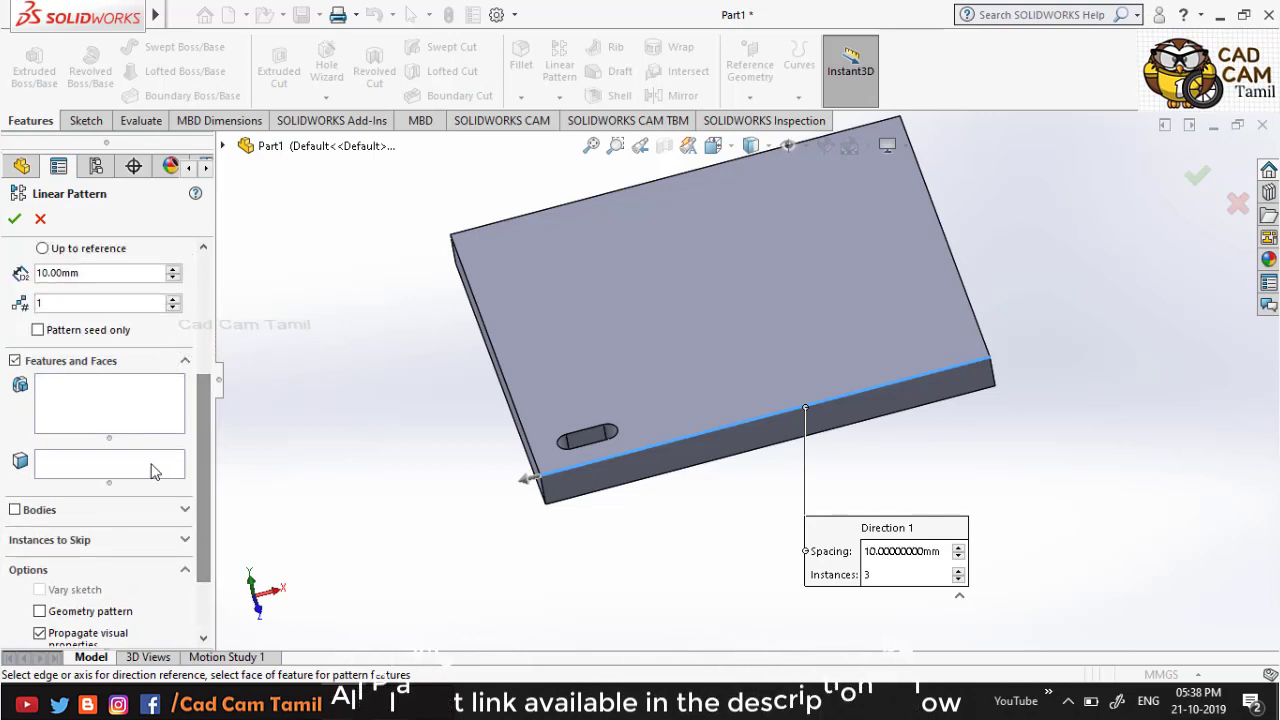
{"action": "left_click", "coordinate": [105, 412]}
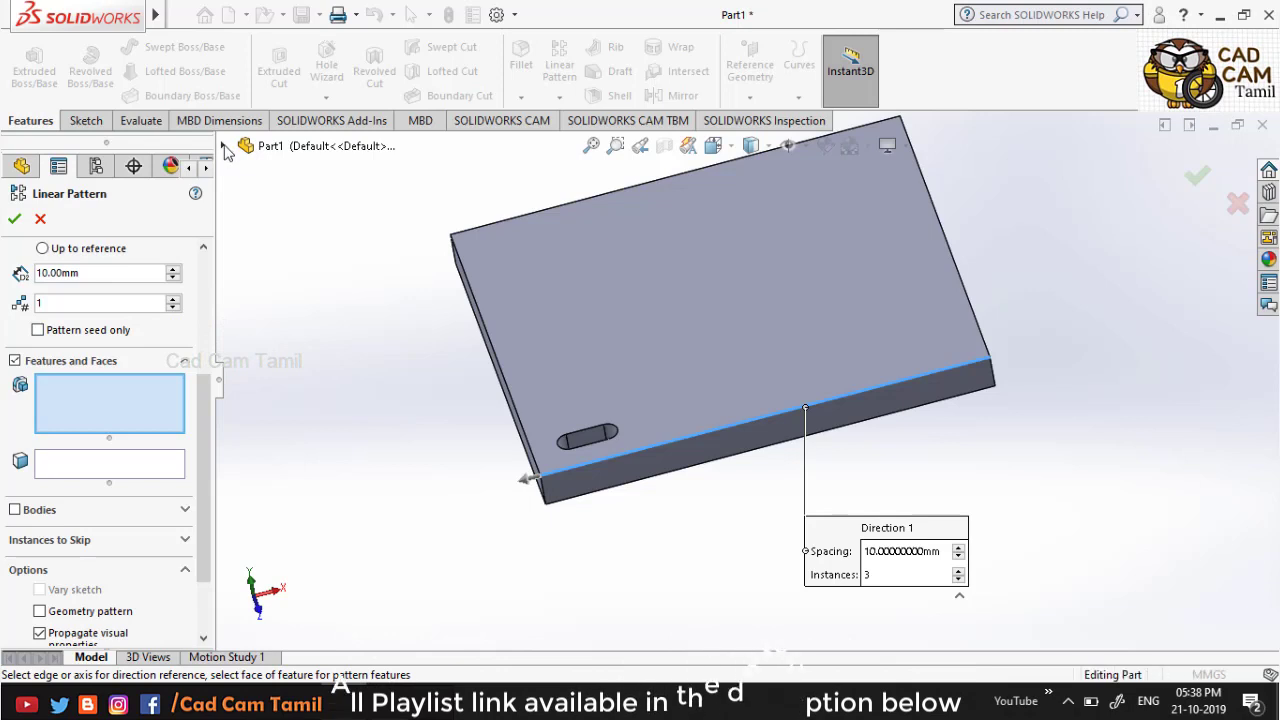
Step: Pick Cut-Extrude1 as the seed, reverse Direction 1, set 30 mm spacing, and choose Up to reference
{"action": "left_click", "coordinate": [224, 147]}
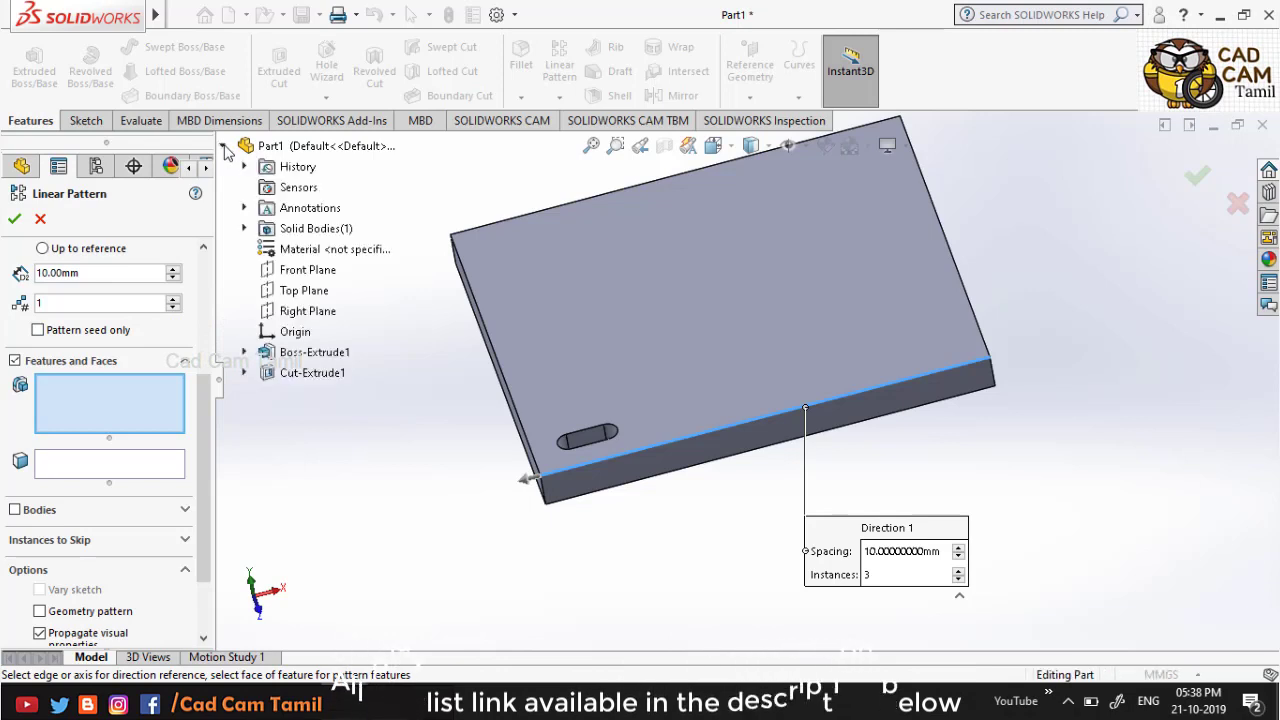
{"action": "left_click", "coordinate": [313, 373]}
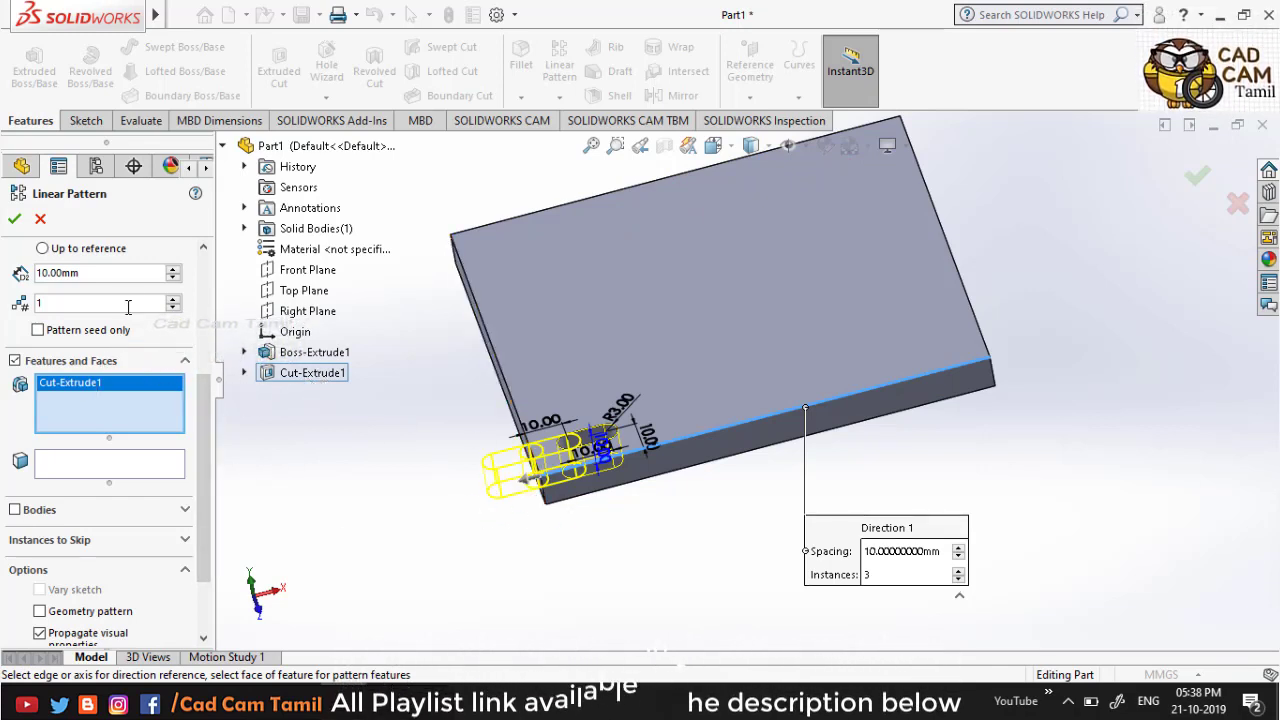
{"action": "scroll", "coordinate": [166, 281], "scroll_direction": "up", "scroll_amount": 4}
{"action": "scroll", "coordinate": [170, 300], "scroll_direction": "up", "scroll_amount": 1}
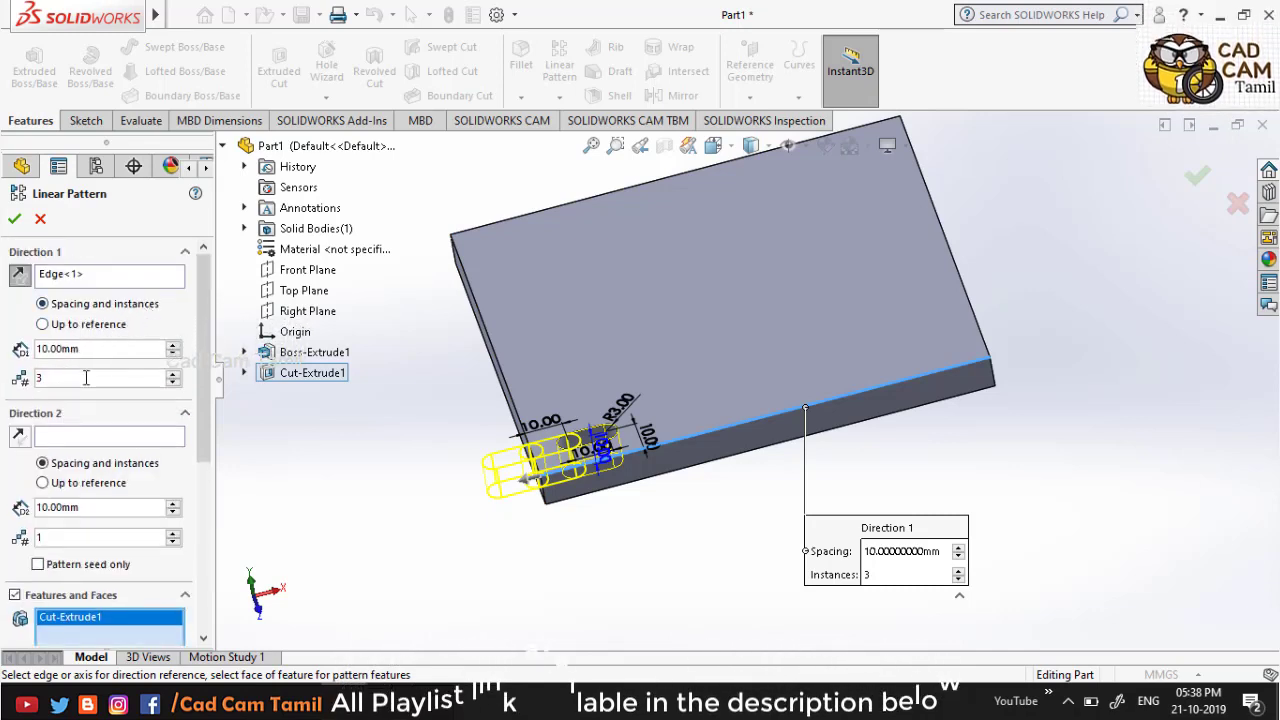
{"action": "left_click", "coordinate": [173, 345]}
{"action": "left_click", "coordinate": [173, 345]}
{"action": "left_click", "coordinate": [173, 345]}
{"action": "left_click", "coordinate": [173, 345]}
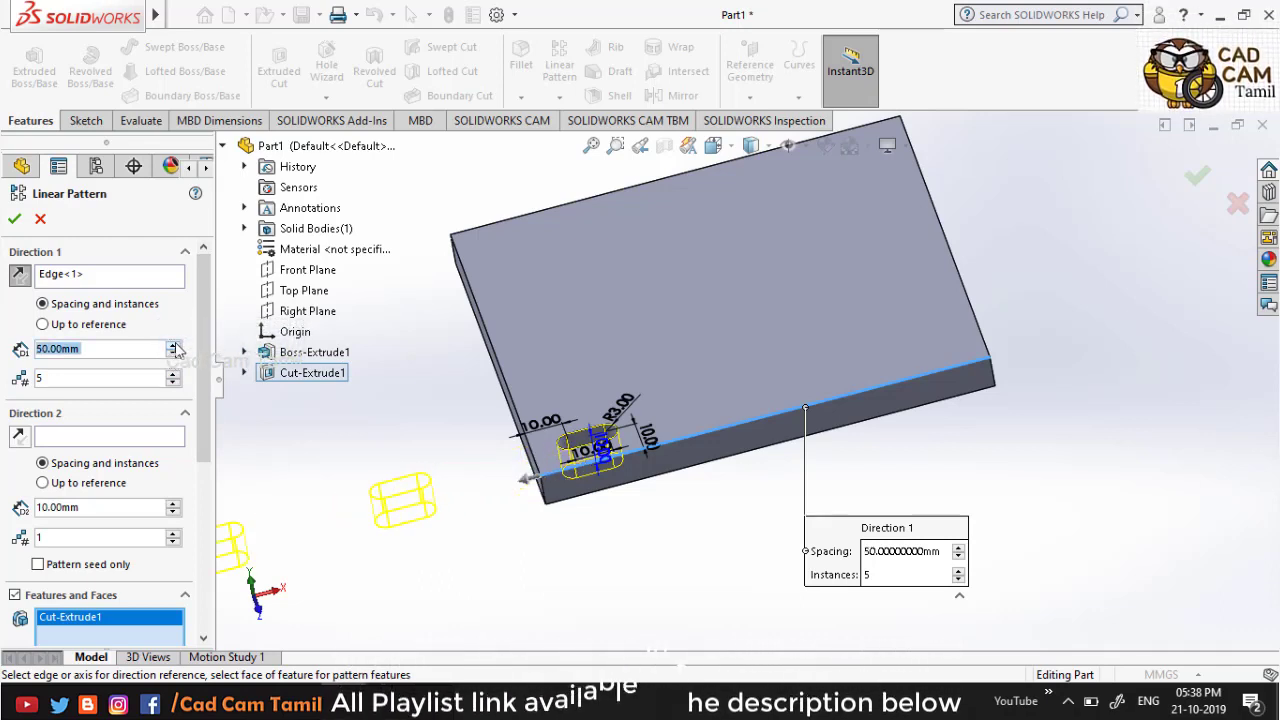
{"action": "left_click", "coordinate": [174, 354]}
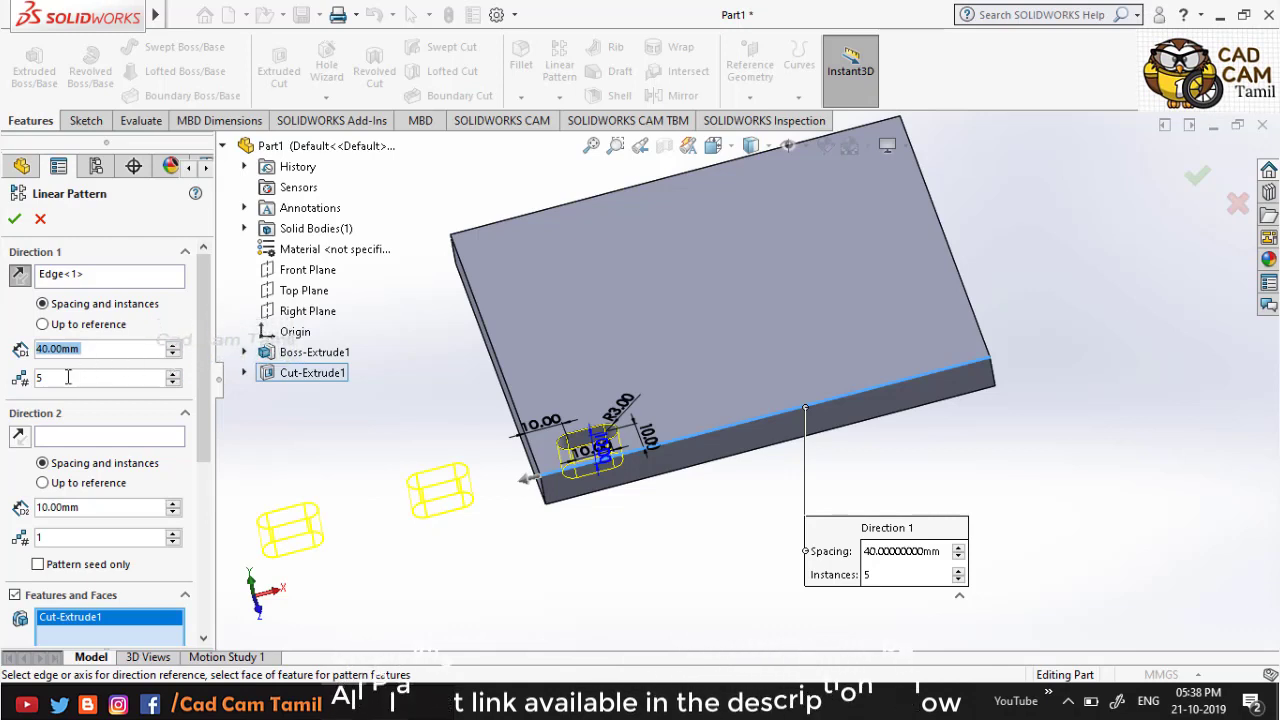
{"action": "left_click", "coordinate": [20, 276]}
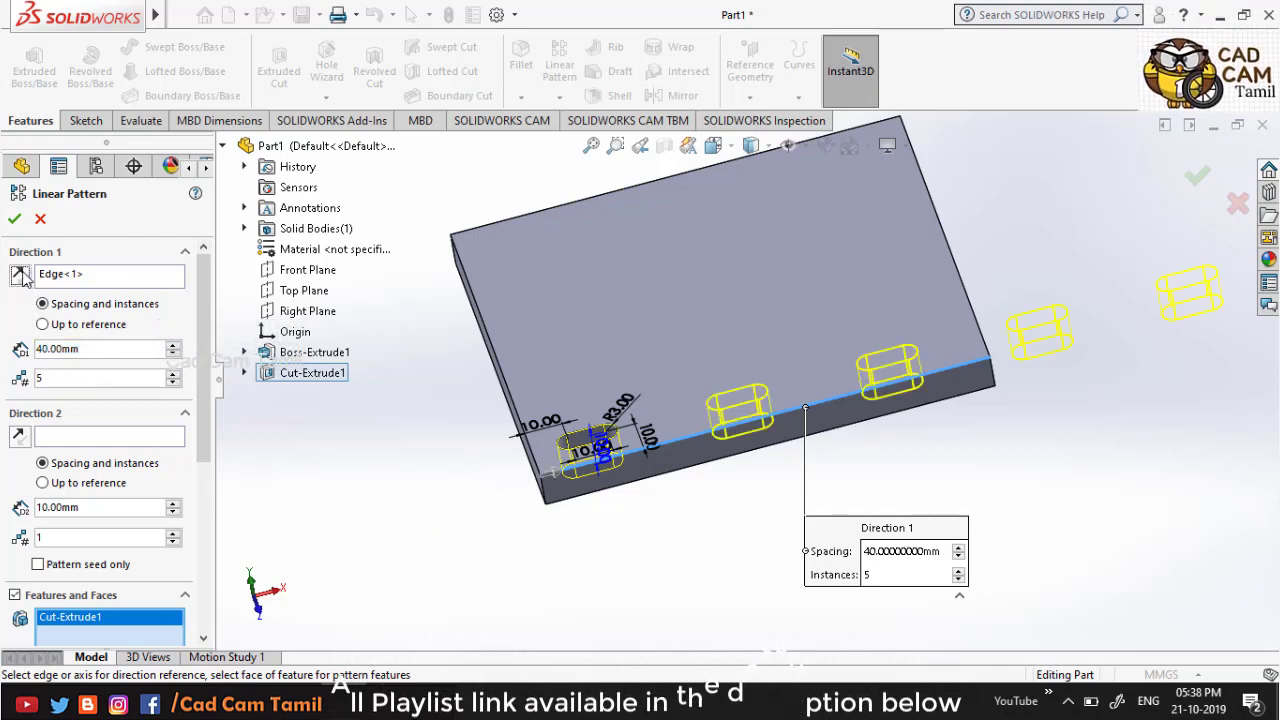
{"action": "left_click", "coordinate": [174, 354]}
{"action": "left_click", "coordinate": [175, 357]}
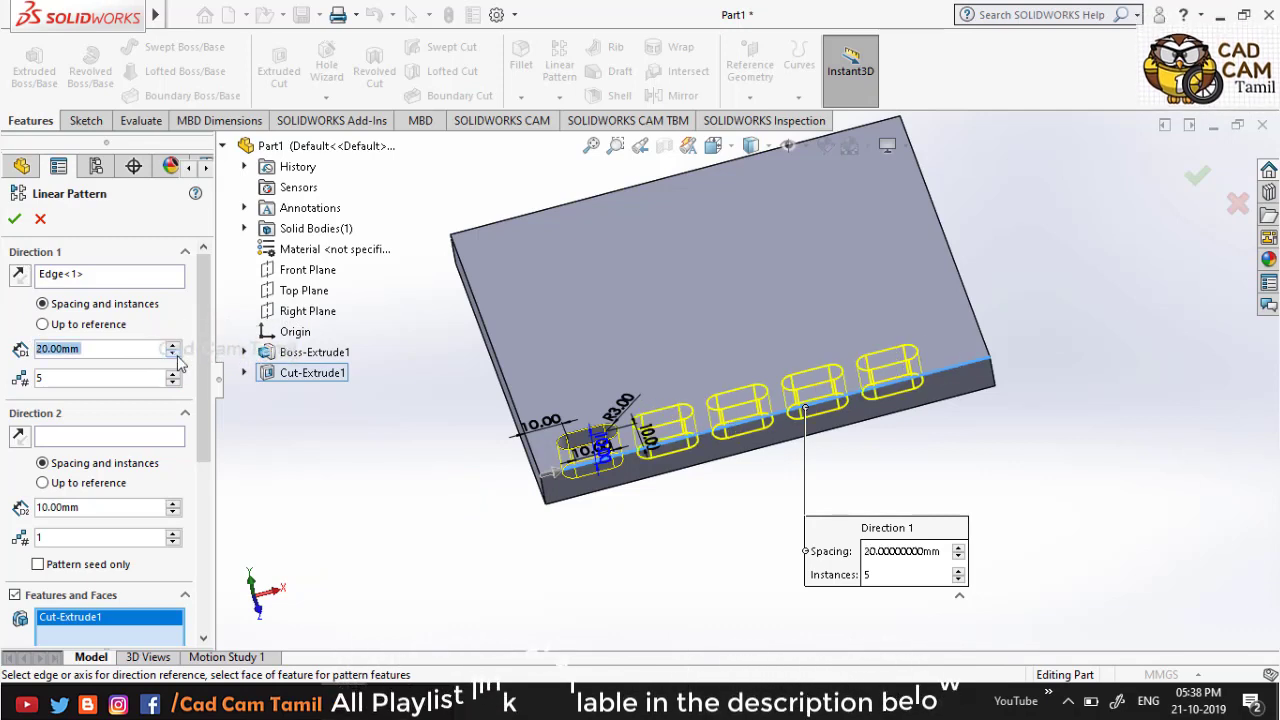
{"action": "left_click", "coordinate": [175, 346]}
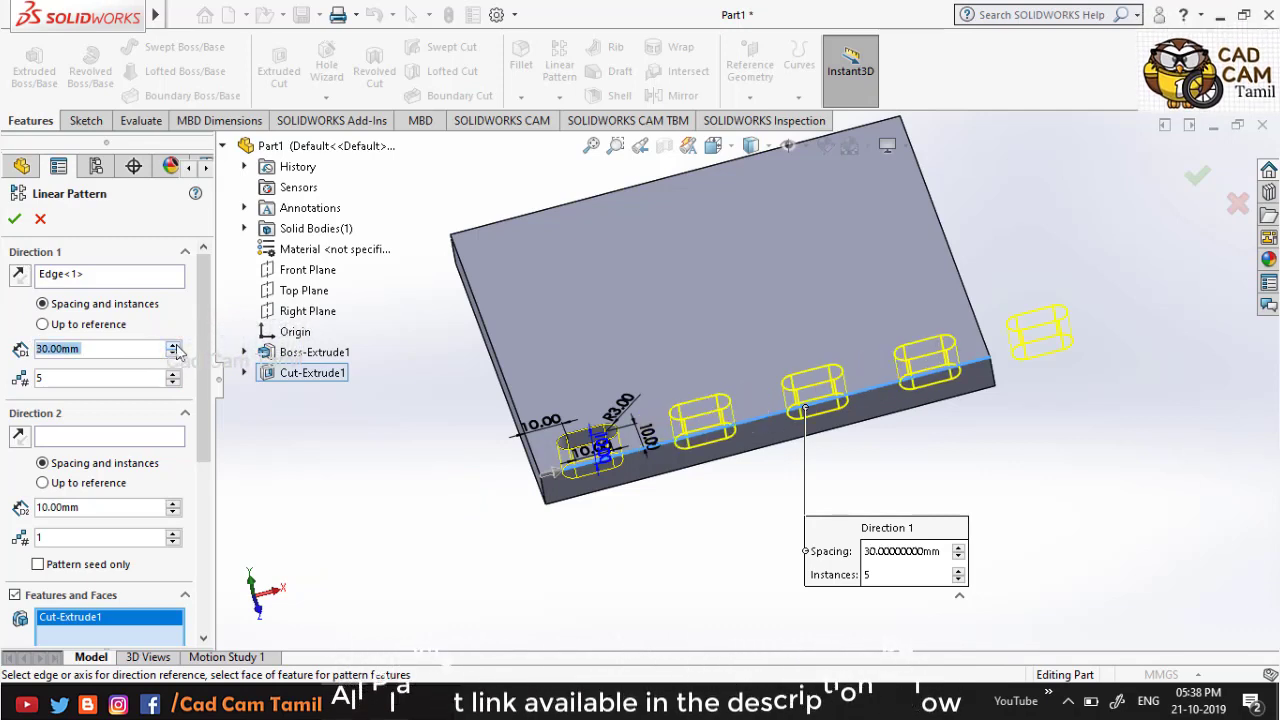
{"action": "left_click", "coordinate": [113, 327]}
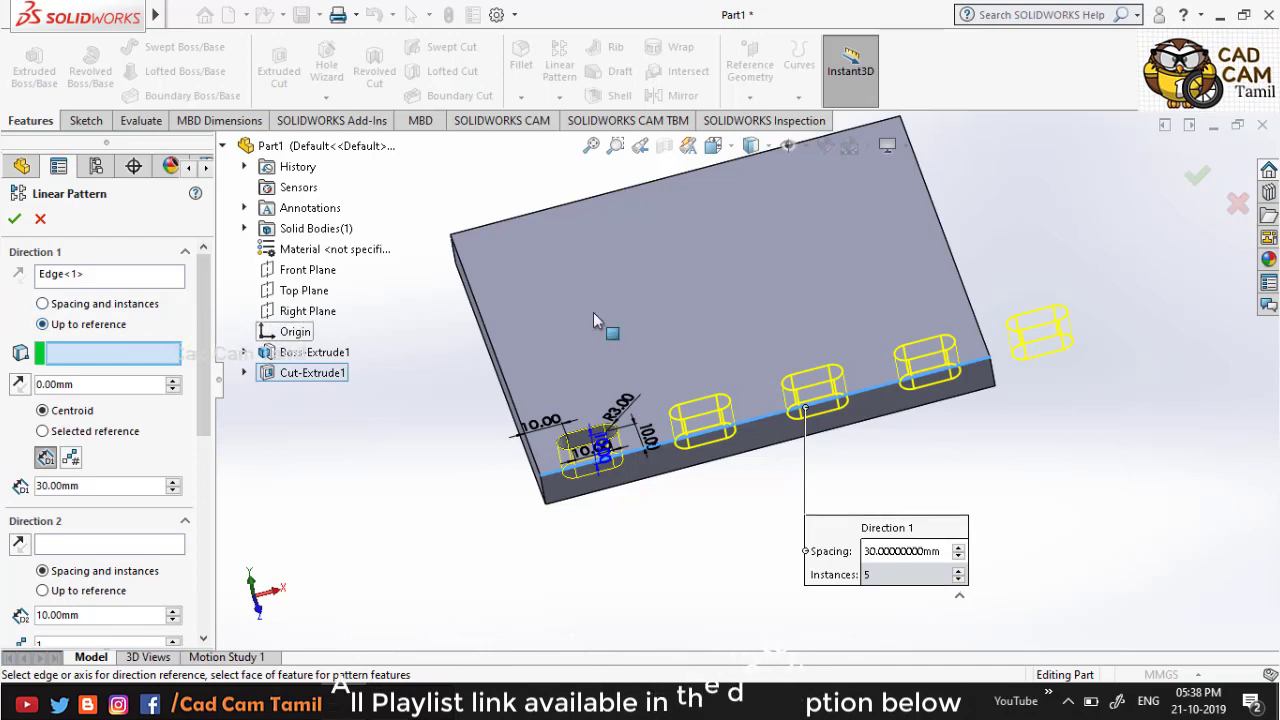
Step: Use the plate's far side face as the Up to reference end, previewing 4 slots
{"action": "middle_click_drag", "start_coordinate": [656, 292], "coordinate": [770, 320]}
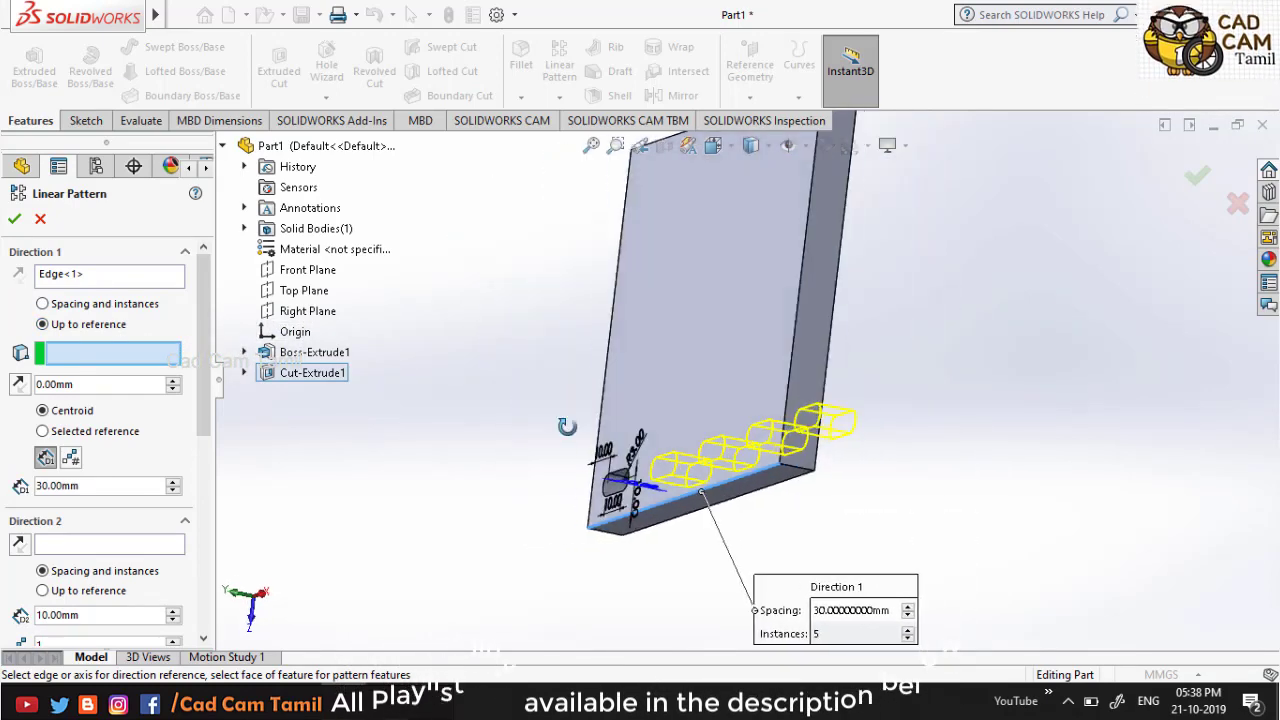
{"action": "left_click", "coordinate": [824, 295]}
{"action": "key", "text": "ctrl+1"}
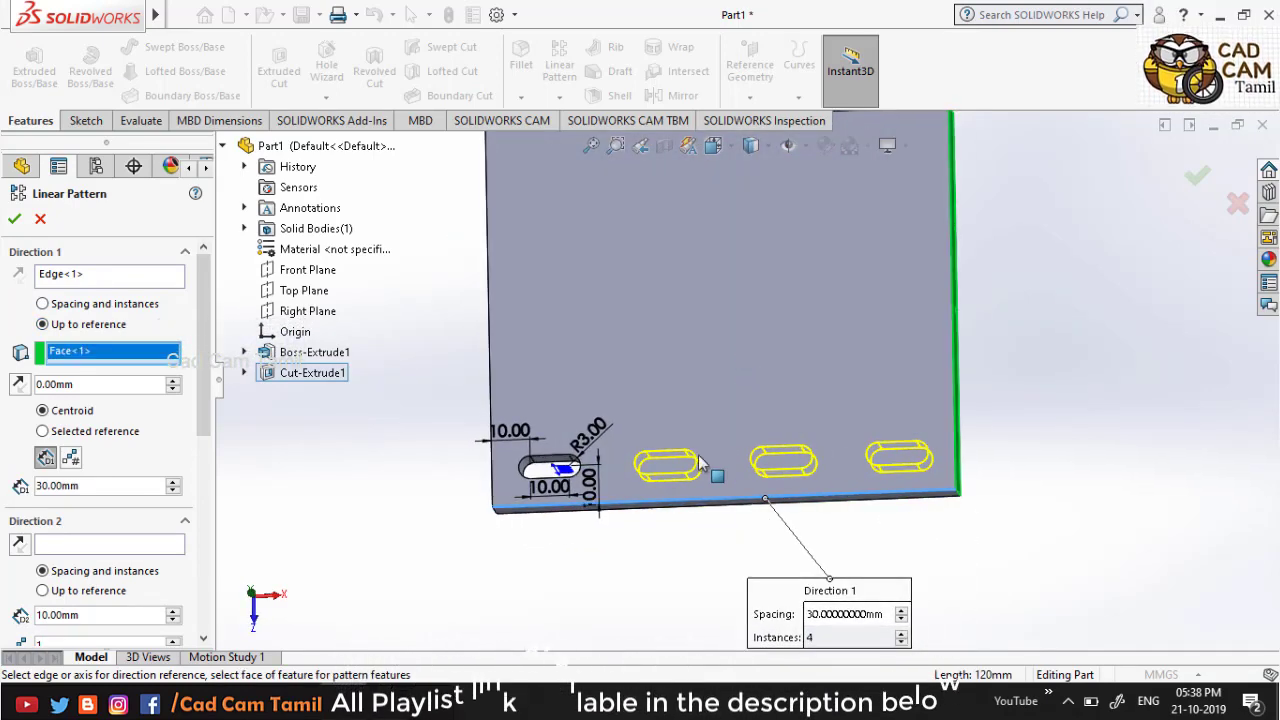
{"action": "middle_click_drag", "start_coordinate": [667, 476], "coordinate": [574, 476]}
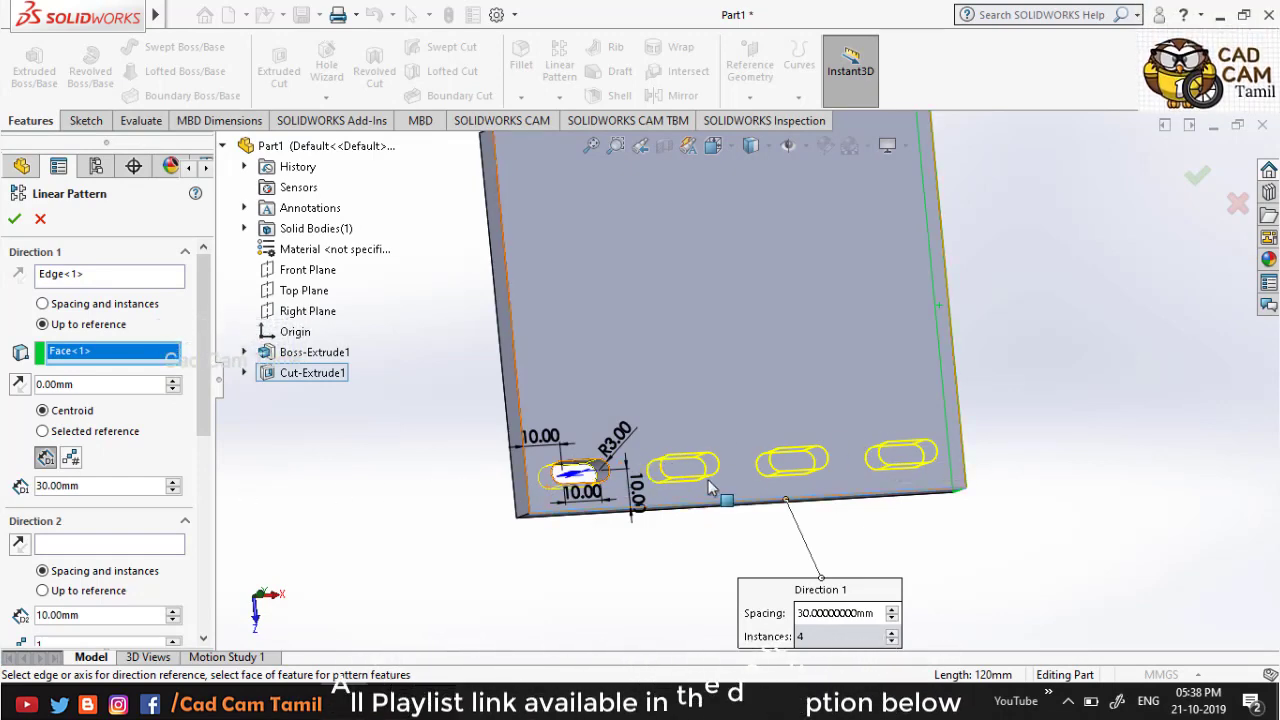
{"action": "mouse_move", "coordinate": [514, 500]}
{"action": "middle_mouse_down"}
{"action": "mouse_move", "coordinate": [516, 475]}
{"action": "mouse_move", "coordinate": [560, 620]}
{"action": "middle_mouse_up"}
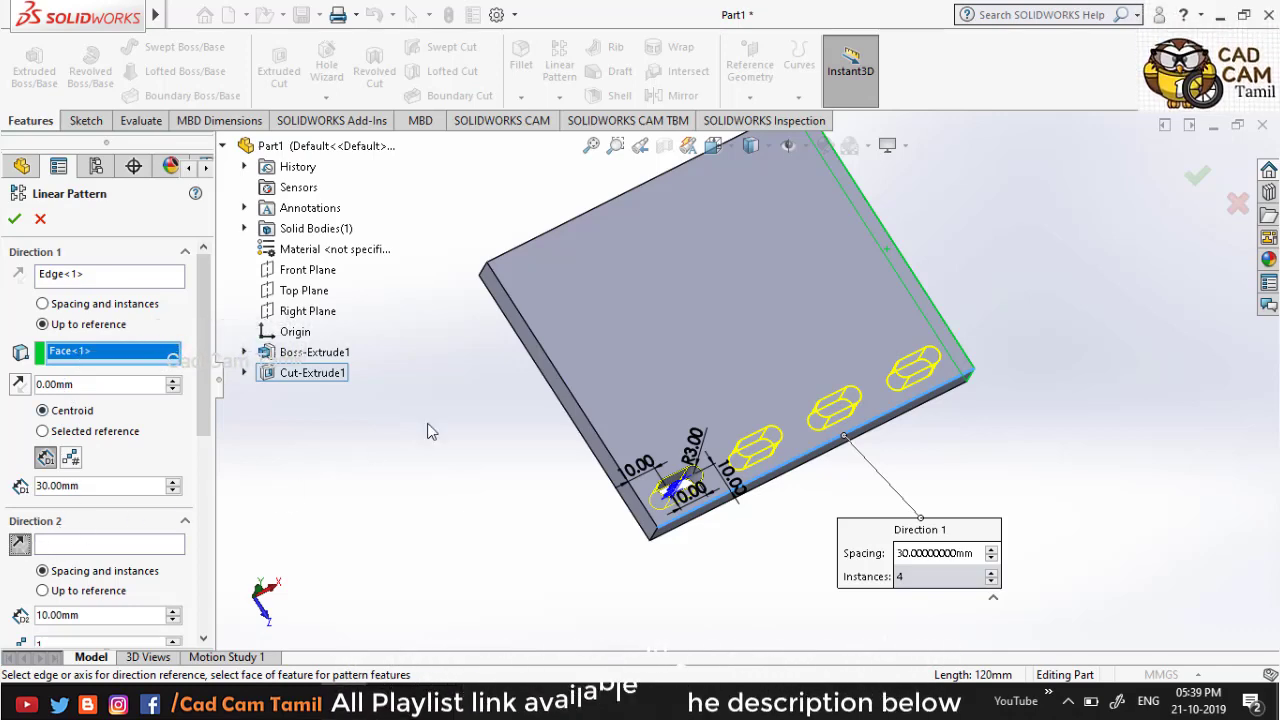
{"action": "middle_click_drag", "start_coordinate": [484, 447], "coordinate": [340, 542]}
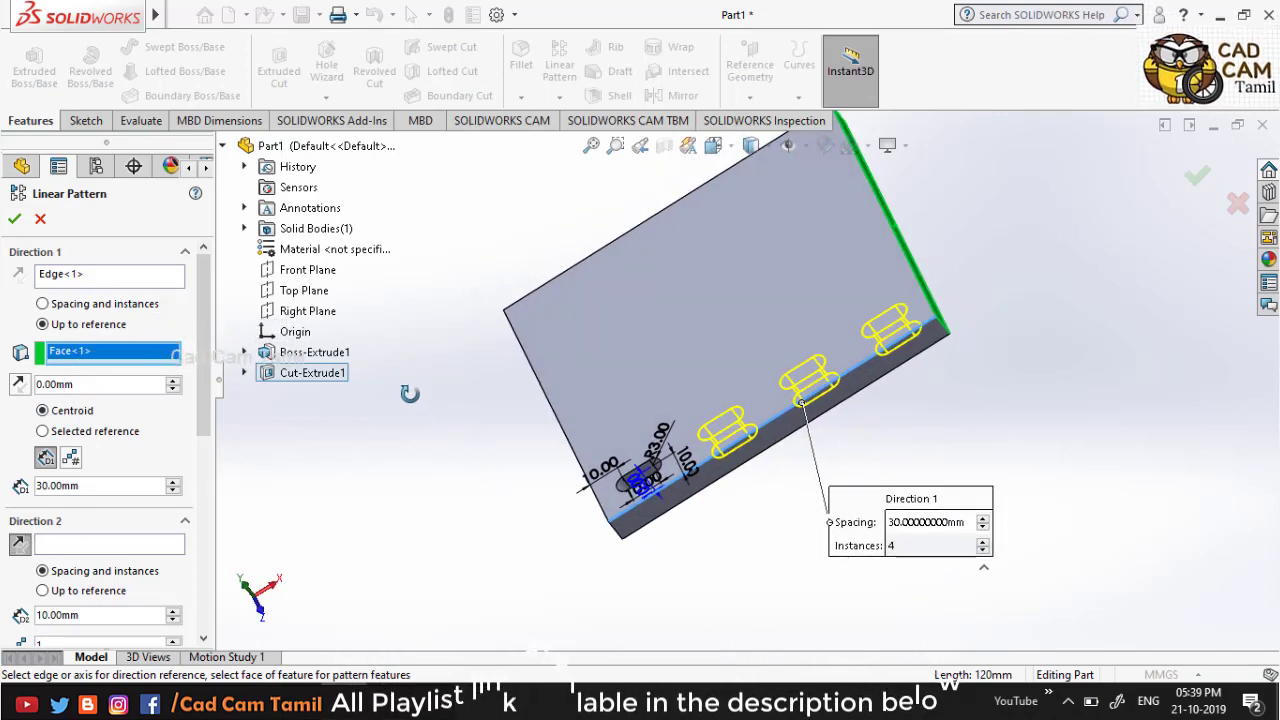
{"action": "left_click", "coordinate": [117, 548]}
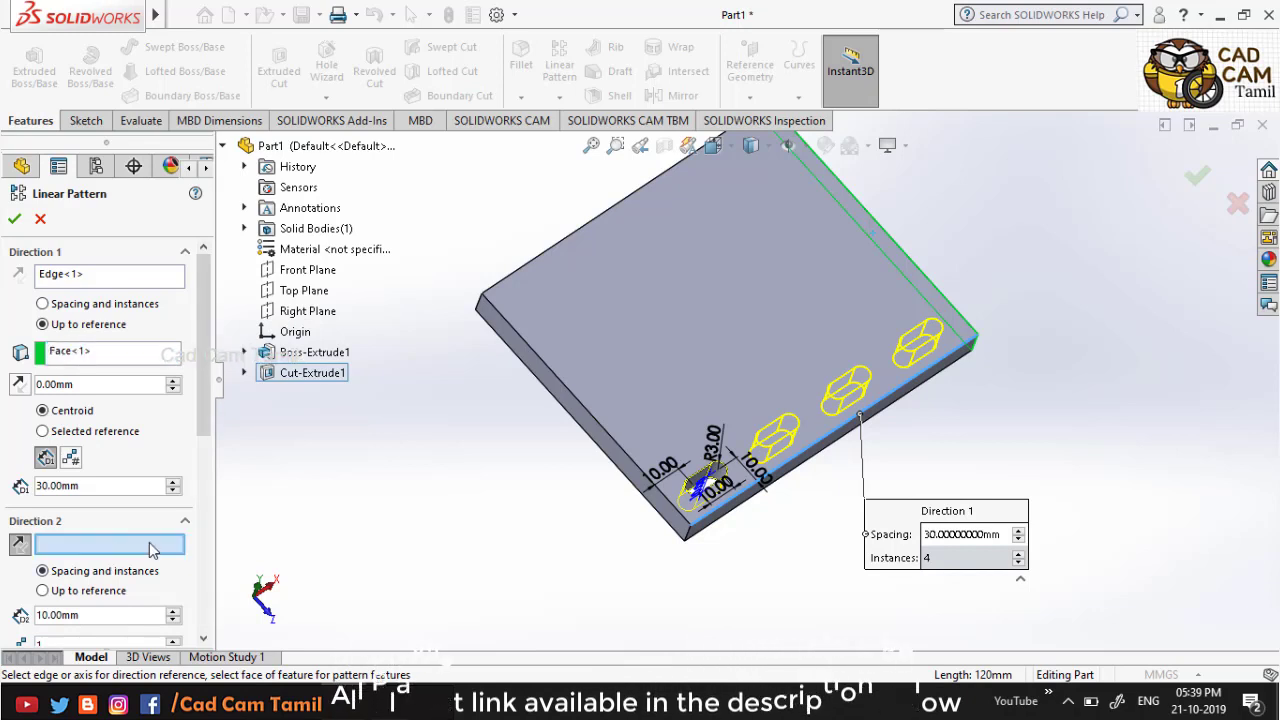
Step: Set Direction 2 along the plate's side edge, reversed, with 8 instances at 10 mm spacing
{"action": "left_click", "coordinate": [585, 410]}
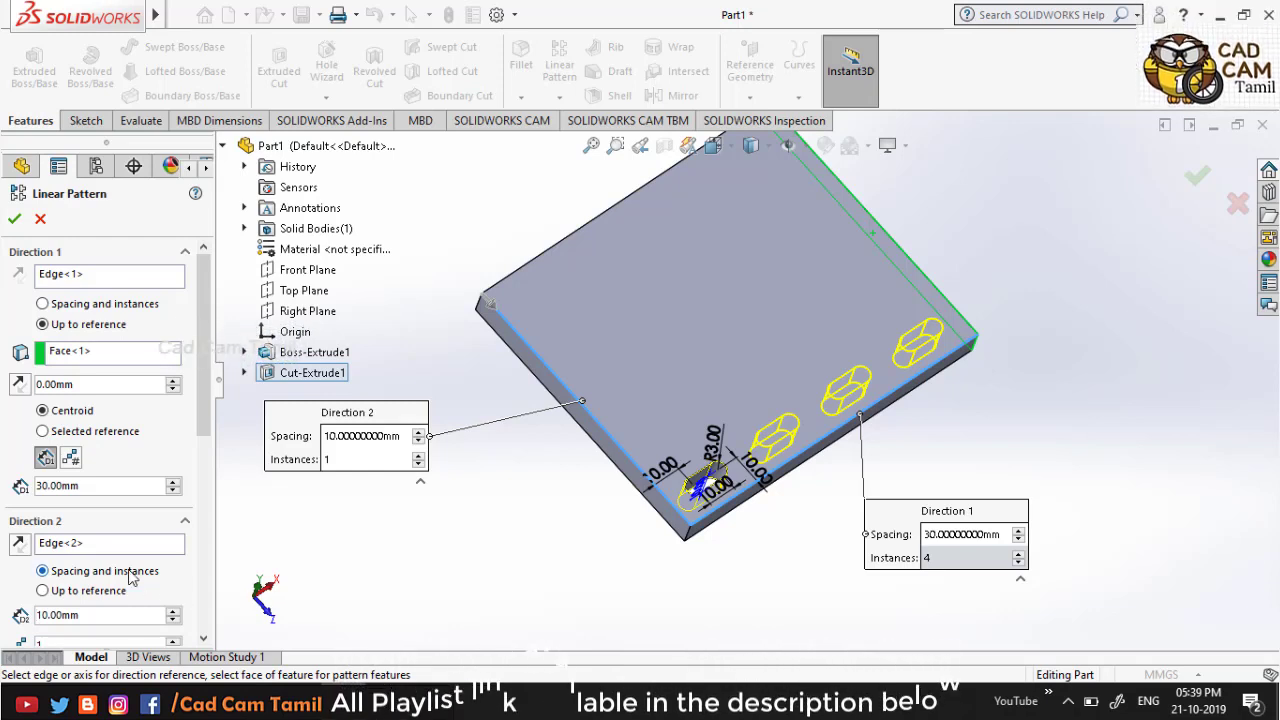
{"action": "scroll", "coordinate": [130, 577], "scroll_direction": "down", "scroll_amount": 5}
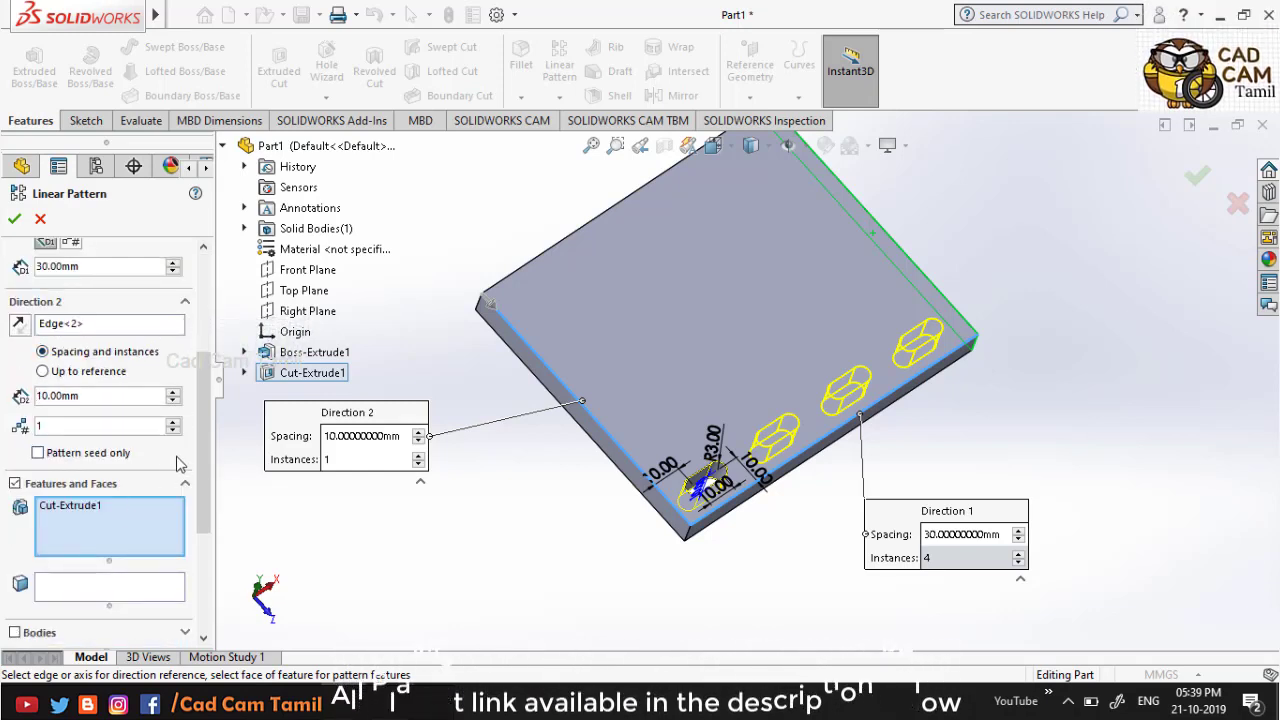
{"action": "left_click", "coordinate": [176, 421]}
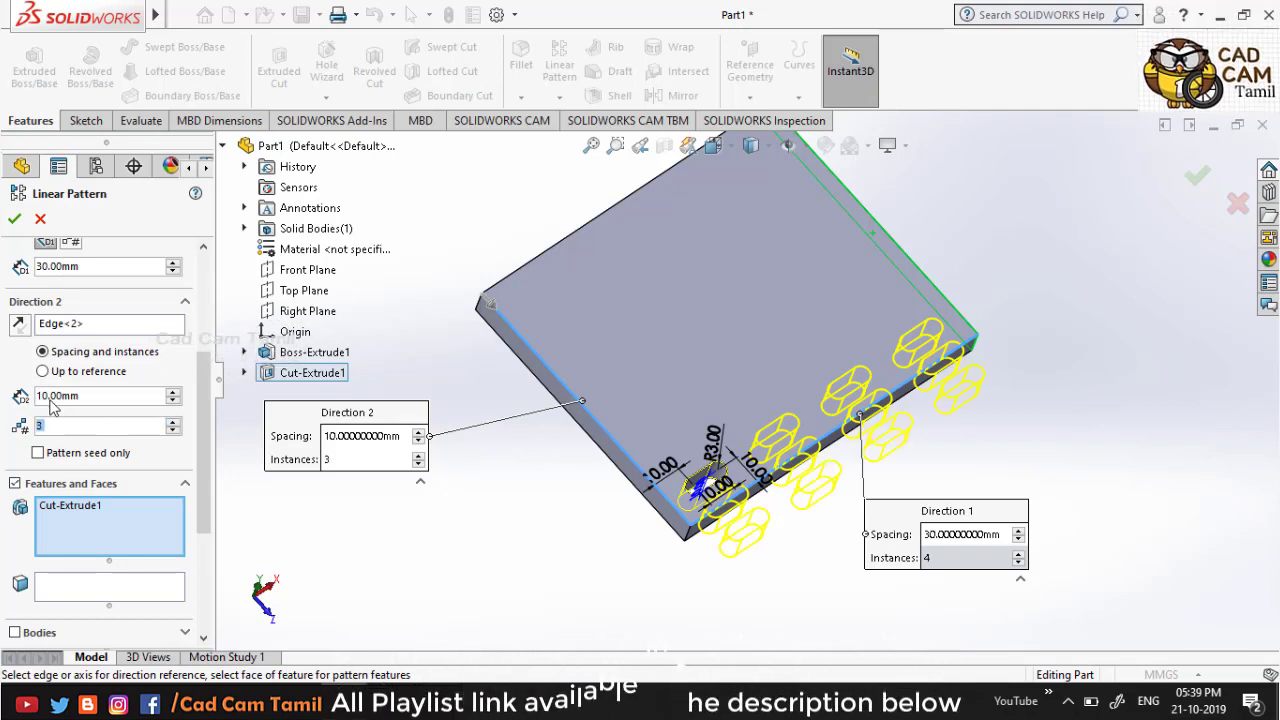
{"action": "left_click", "coordinate": [16, 330]}
{"action": "type", "text": "4"}
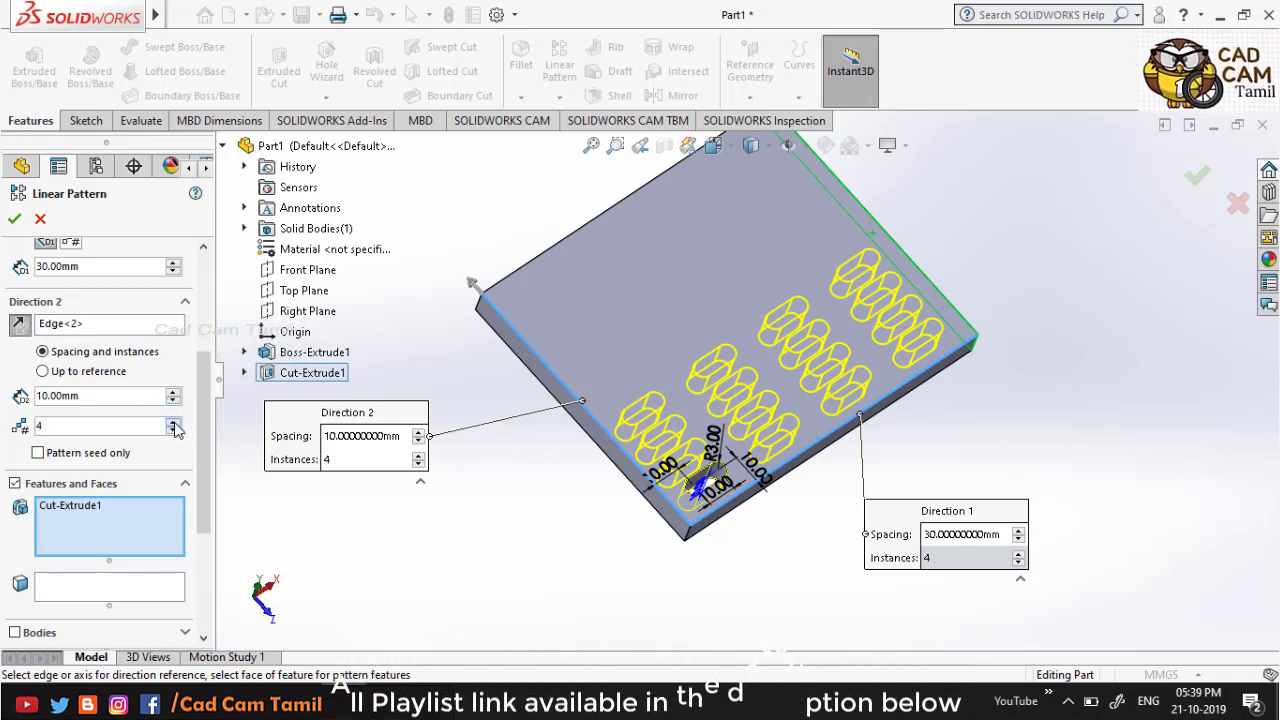
{"action": "left_click", "coordinate": [174, 424]}
{"action": "left_click", "coordinate": [174, 424]}
{"action": "left_click", "coordinate": [174, 424]}
{"action": "left_click", "coordinate": [174, 424]}
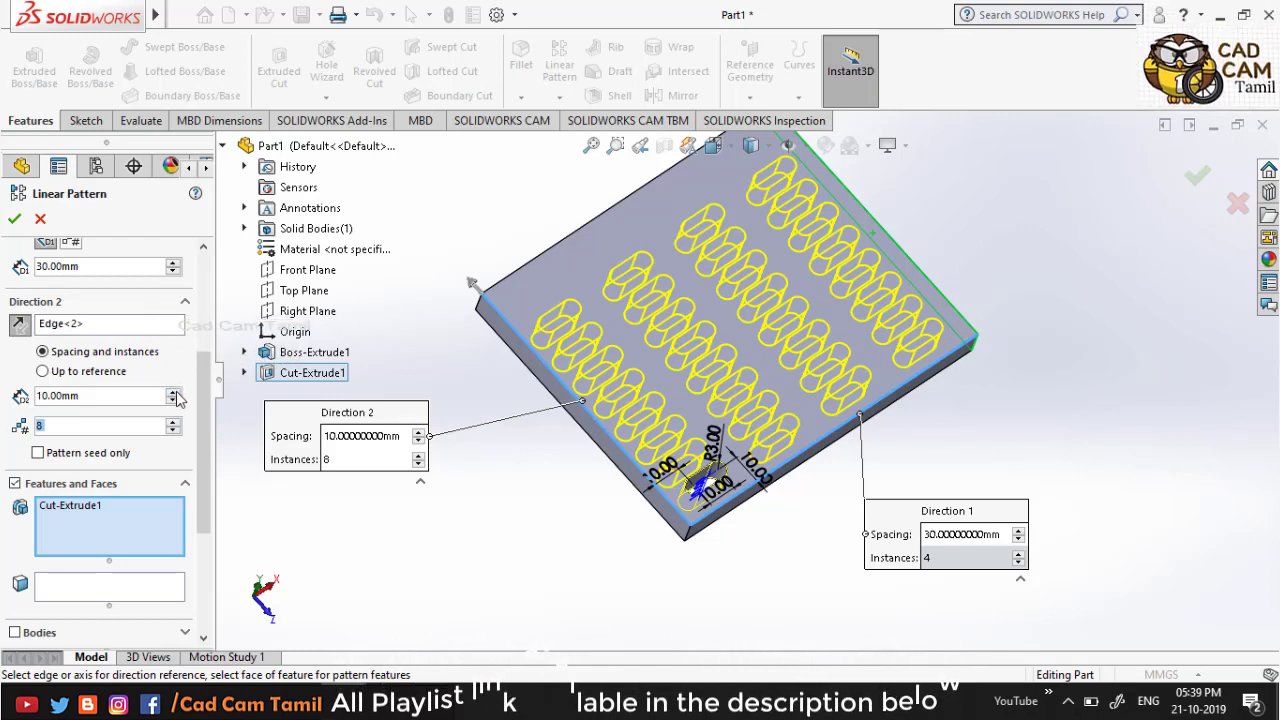
{"action": "left_click", "coordinate": [174, 392]}
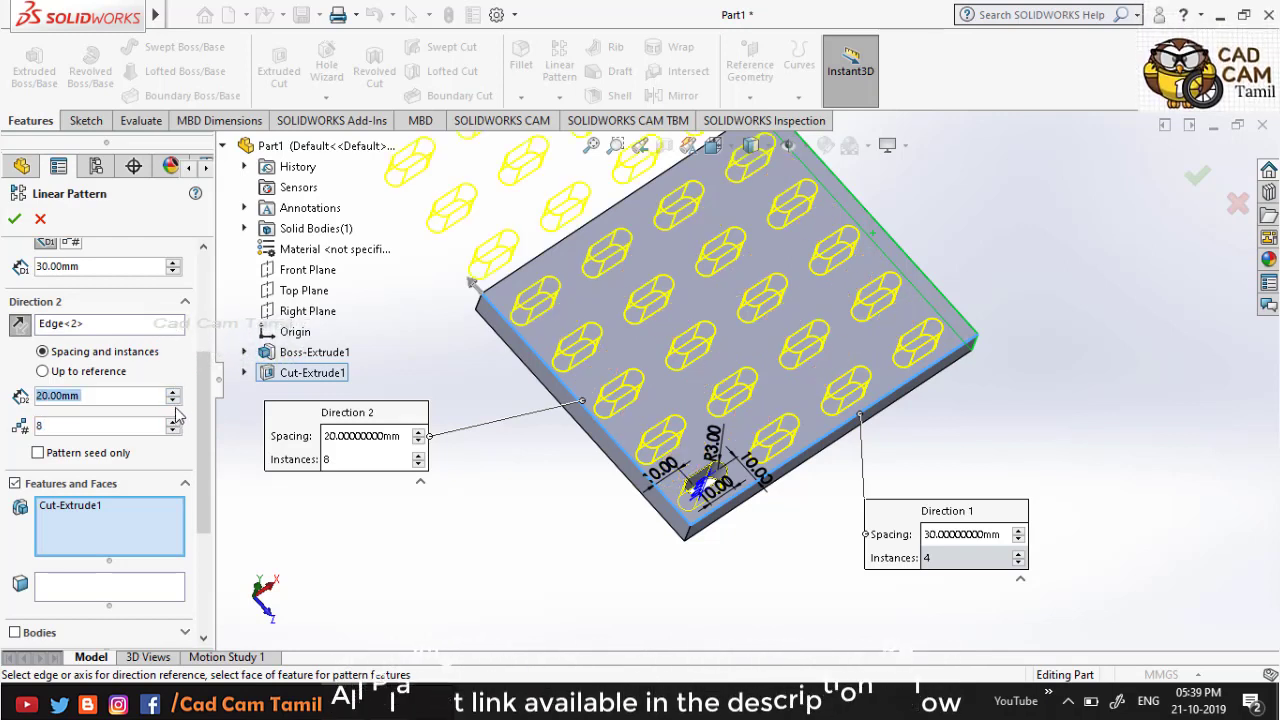
{"action": "left_click", "coordinate": [174, 401]}
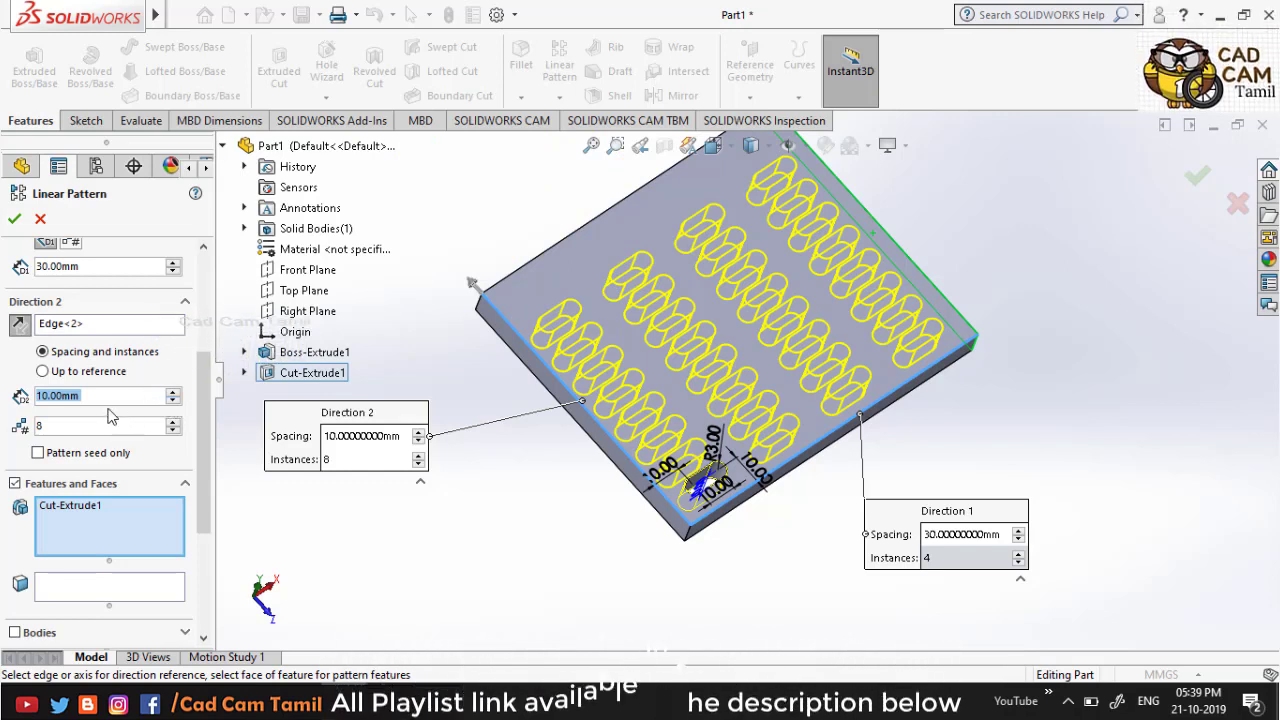
Step: Set Direction 2 spacing to 12 mm, keep 4 instances at 30 mm, and accept LPattern1
{"action": "type", "text": "12"}
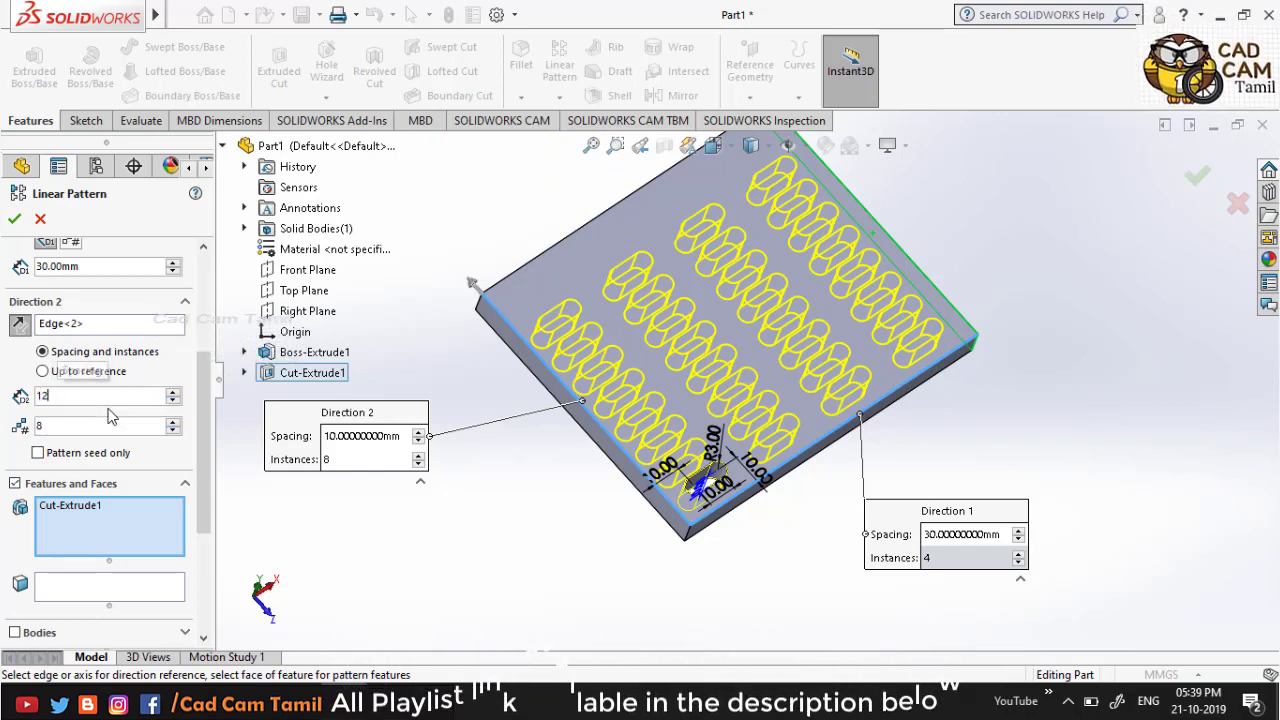
{"action": "key", "text": "Return"}
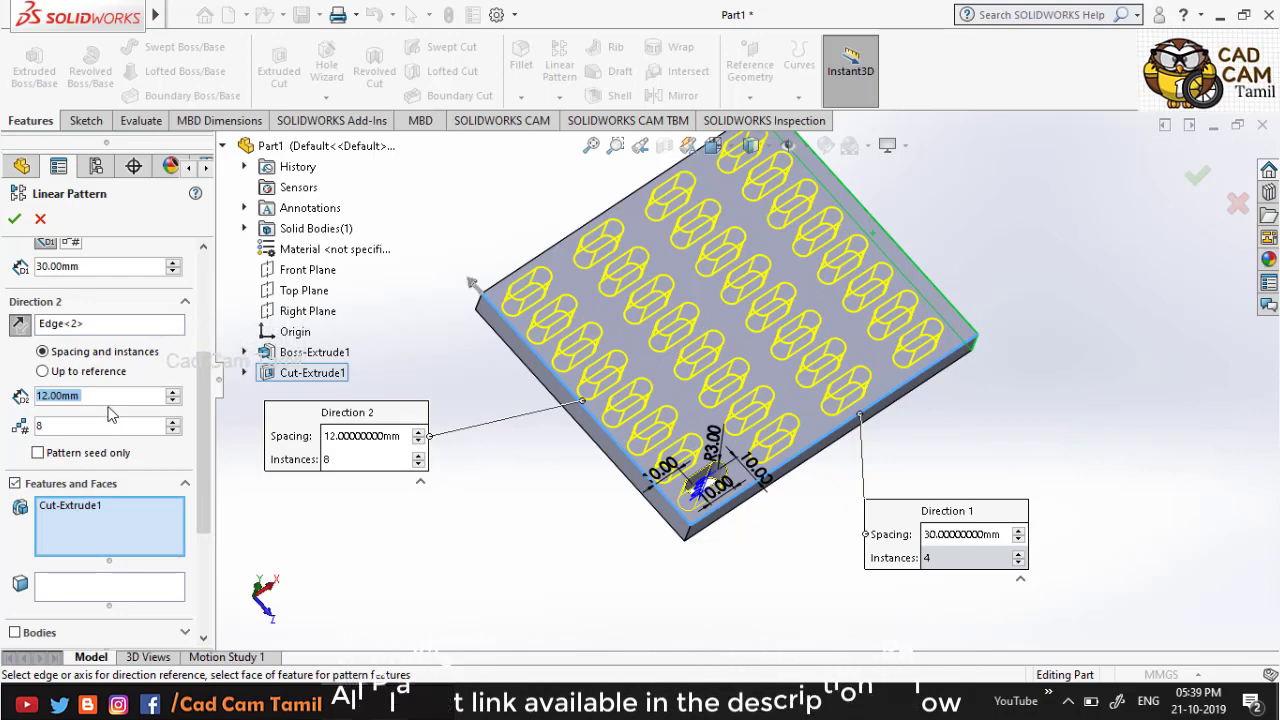
{"action": "scroll", "coordinate": [87, 387], "scroll_direction": "up", "scroll_amount": 2}
{"action": "scroll", "coordinate": [87, 380], "scroll_direction": "up", "scroll_amount": 1}
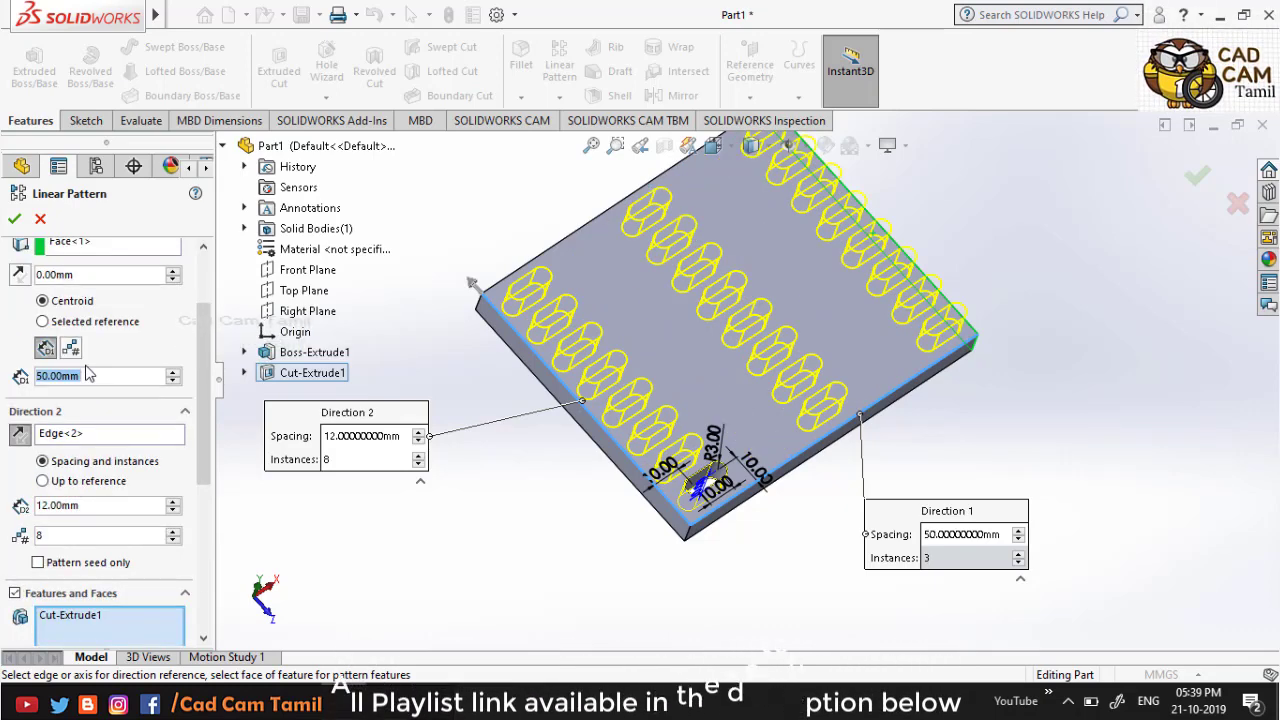
{"action": "scroll", "coordinate": [100, 467], "scroll_direction": "down", "scroll_amount": 2}
{"action": "left_click", "coordinate": [95, 396]}
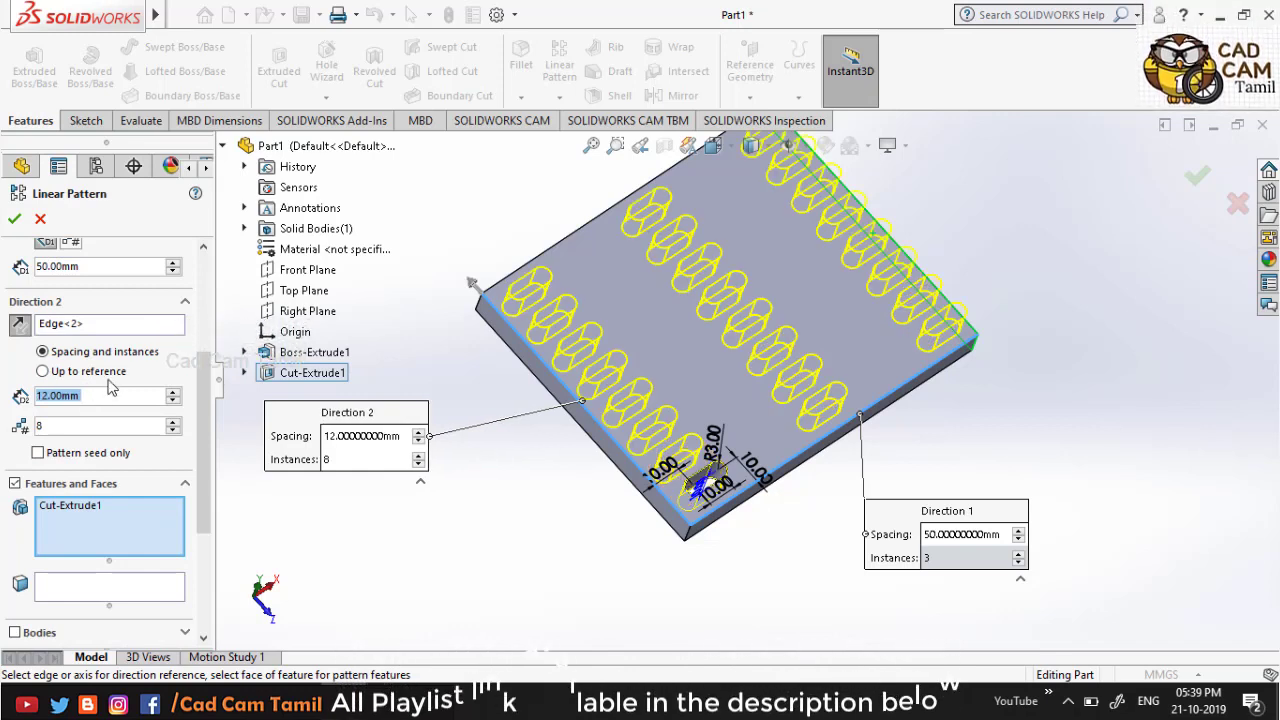
{"action": "scroll", "coordinate": [105, 305], "scroll_direction": "up", "scroll_amount": 2}
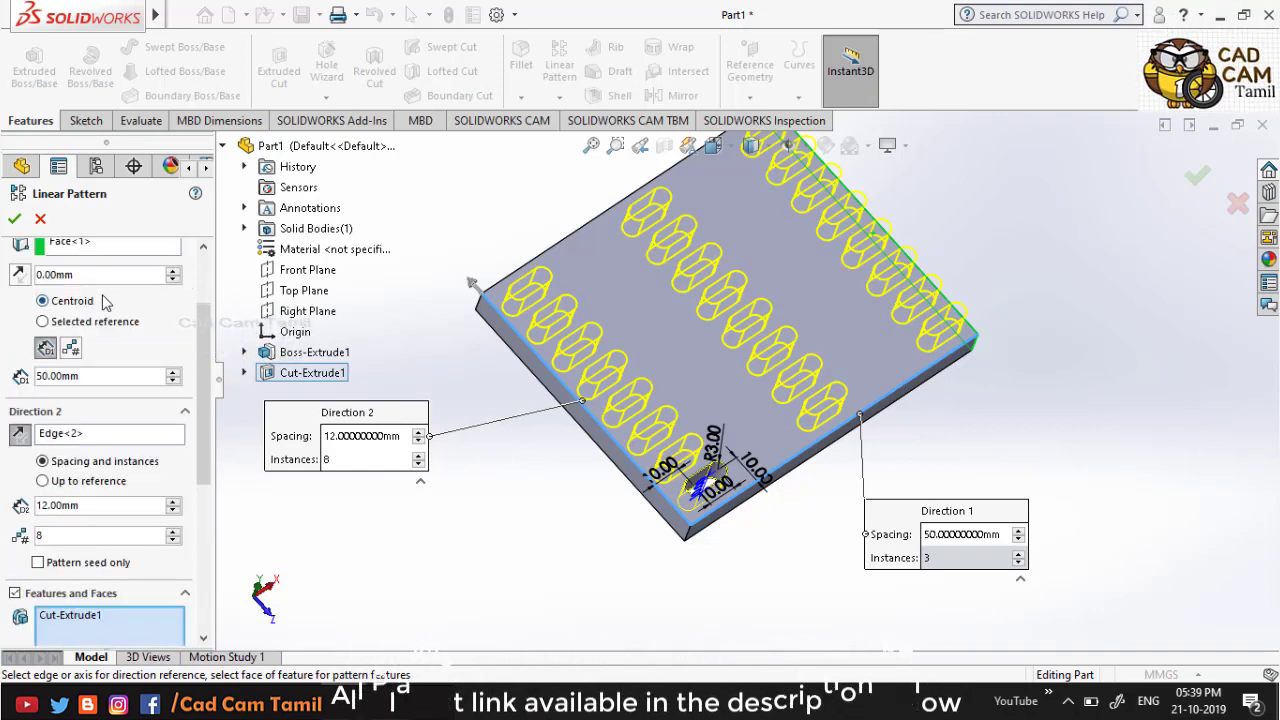
{"action": "scroll", "coordinate": [95, 325], "scroll_direction": "up", "scroll_amount": 2}
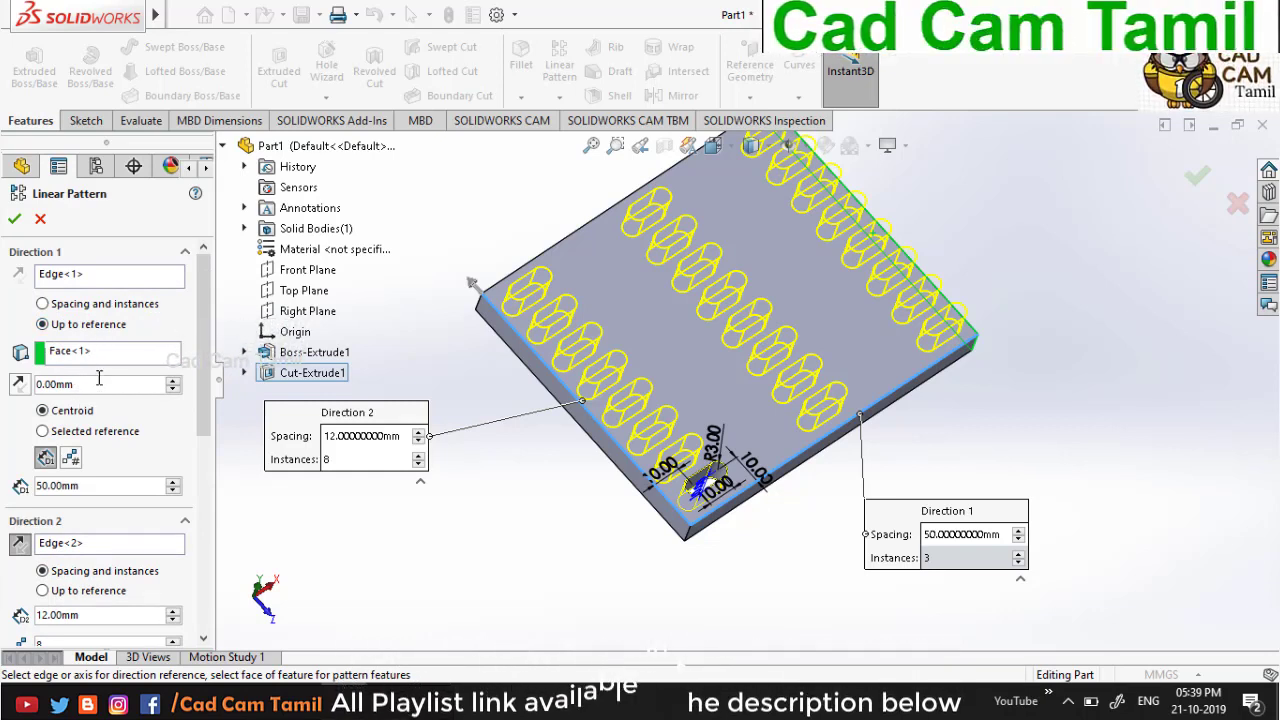
{"action": "scroll", "coordinate": [95, 487], "scroll_direction": "down", "scroll_amount": 1}
{"action": "scroll", "coordinate": [95, 487], "scroll_direction": "down", "scroll_amount": 1}
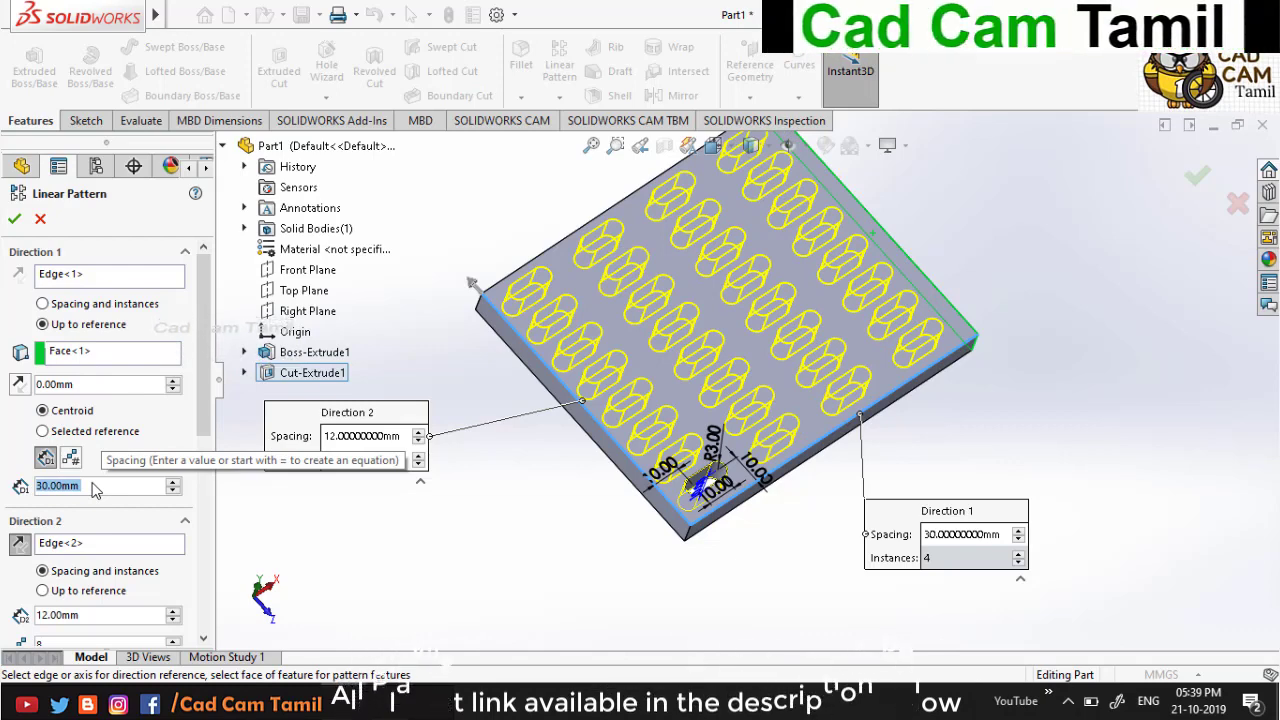
{"action": "left_click", "coordinate": [14, 219]}
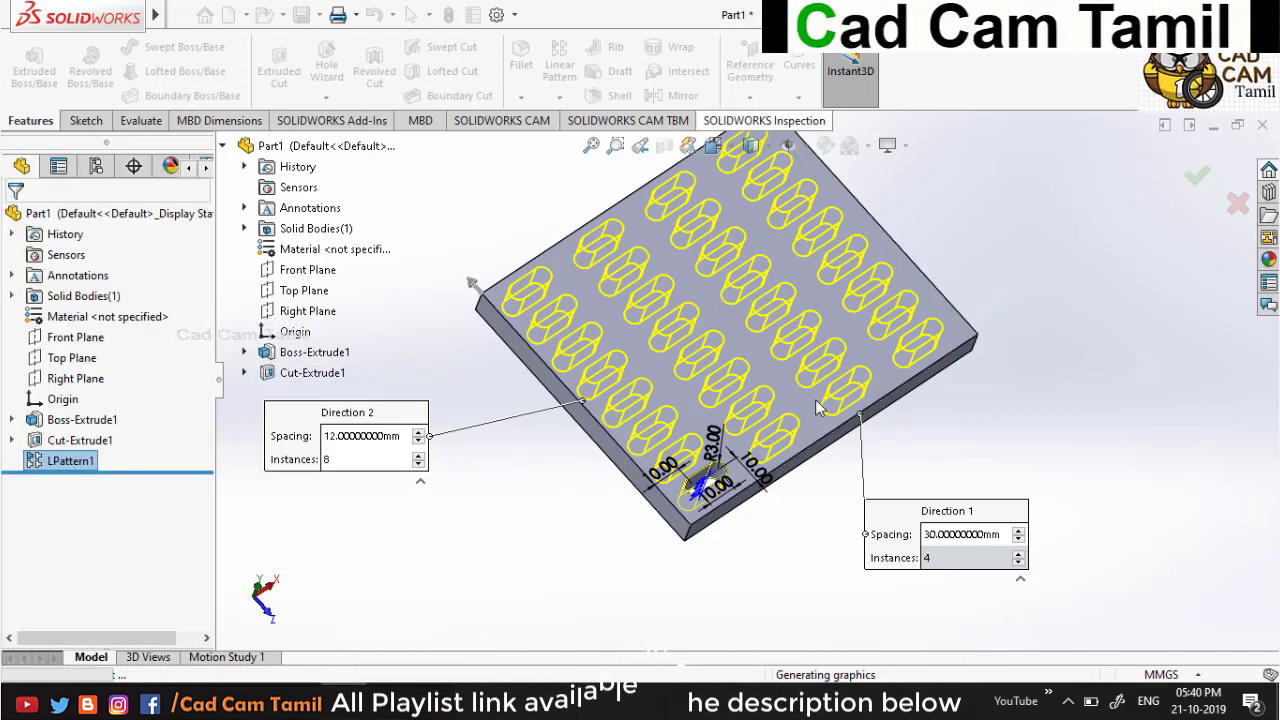
Step: Rotate the plate to view the slots, then choose Edit Feature on LPattern1
{"action": "middle_click_drag", "start_coordinate": [632, 466], "coordinate": [624, 556]}
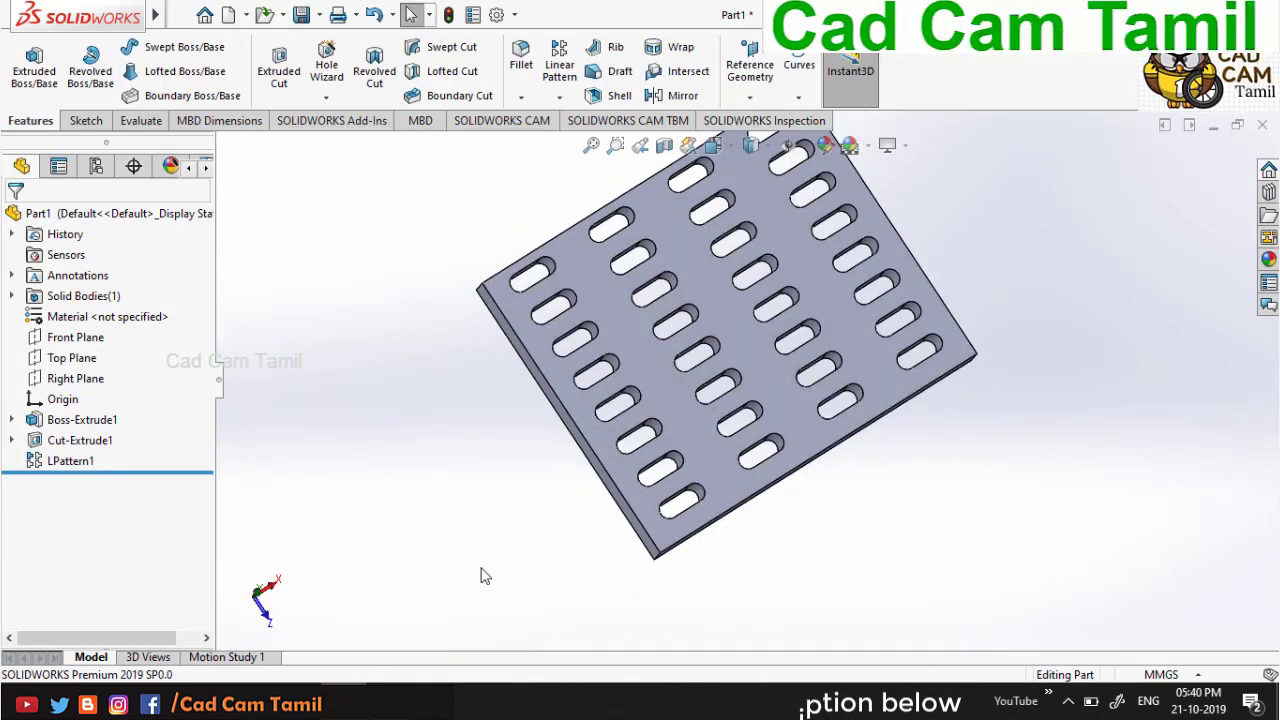
{"action": "left_click", "coordinate": [66, 462]}
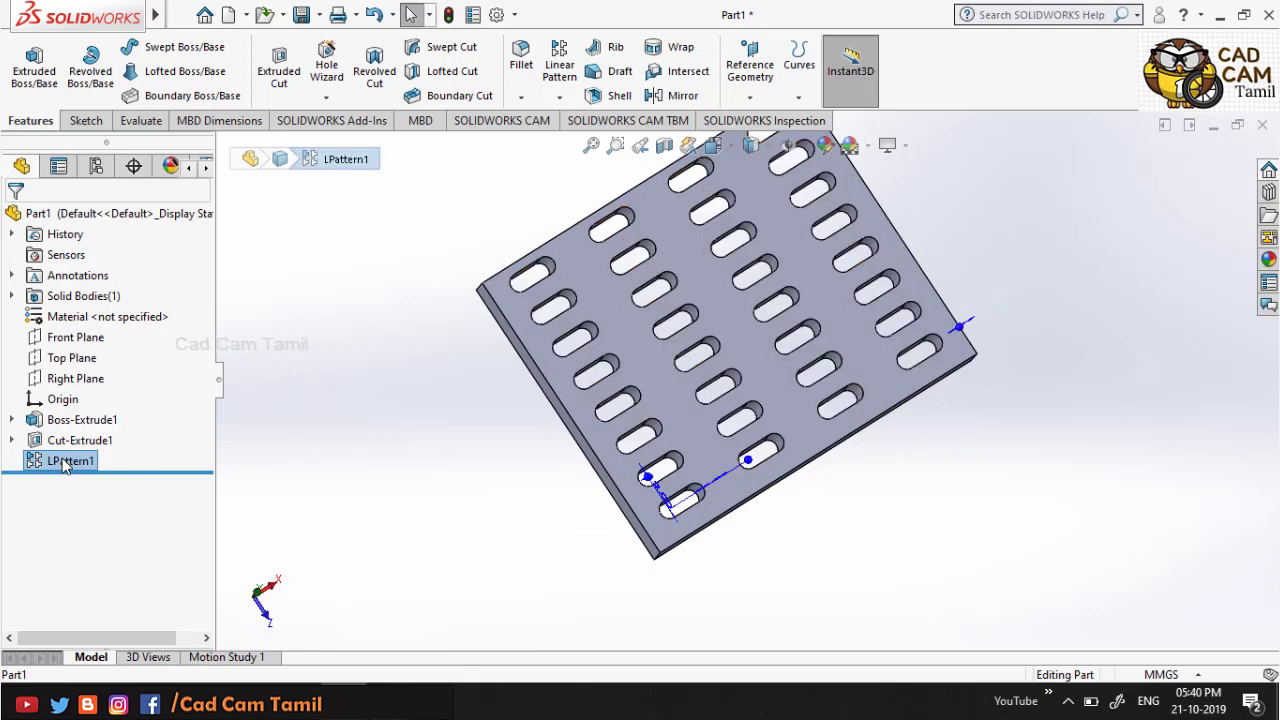
{"action": "right_click", "coordinate": [66, 463]}
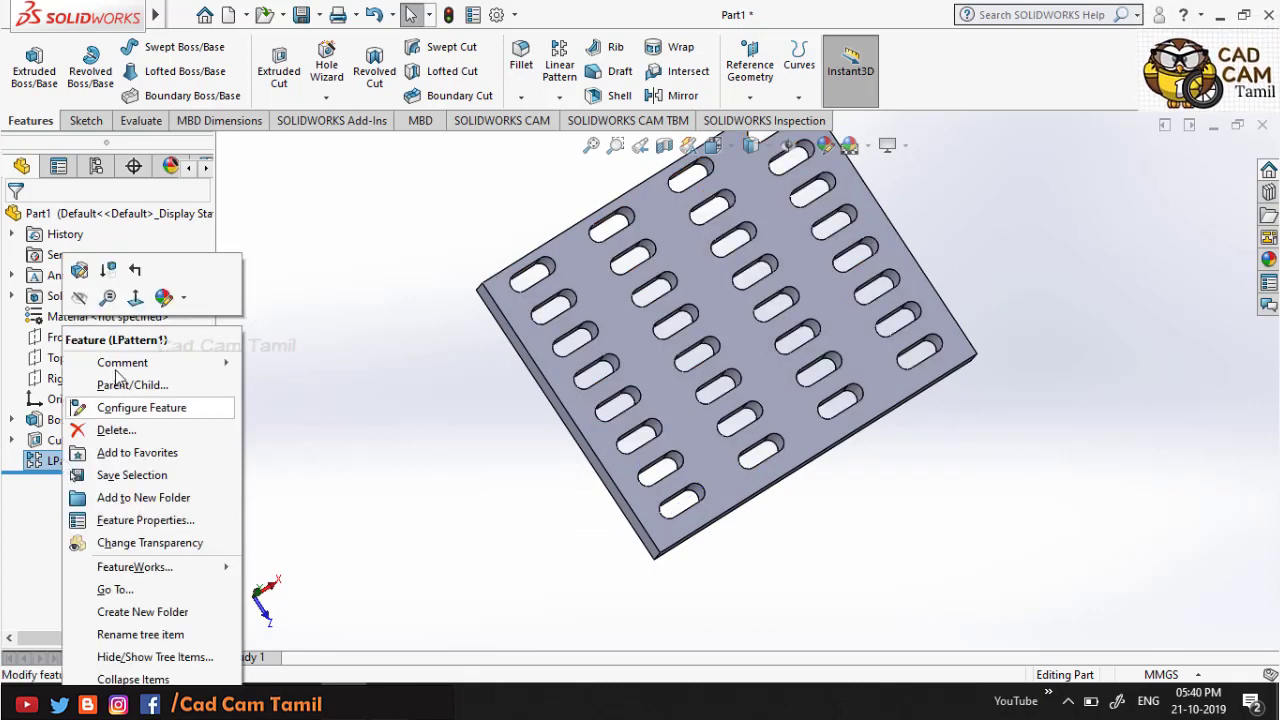
{"action": "left_click", "coordinate": [79, 269]}
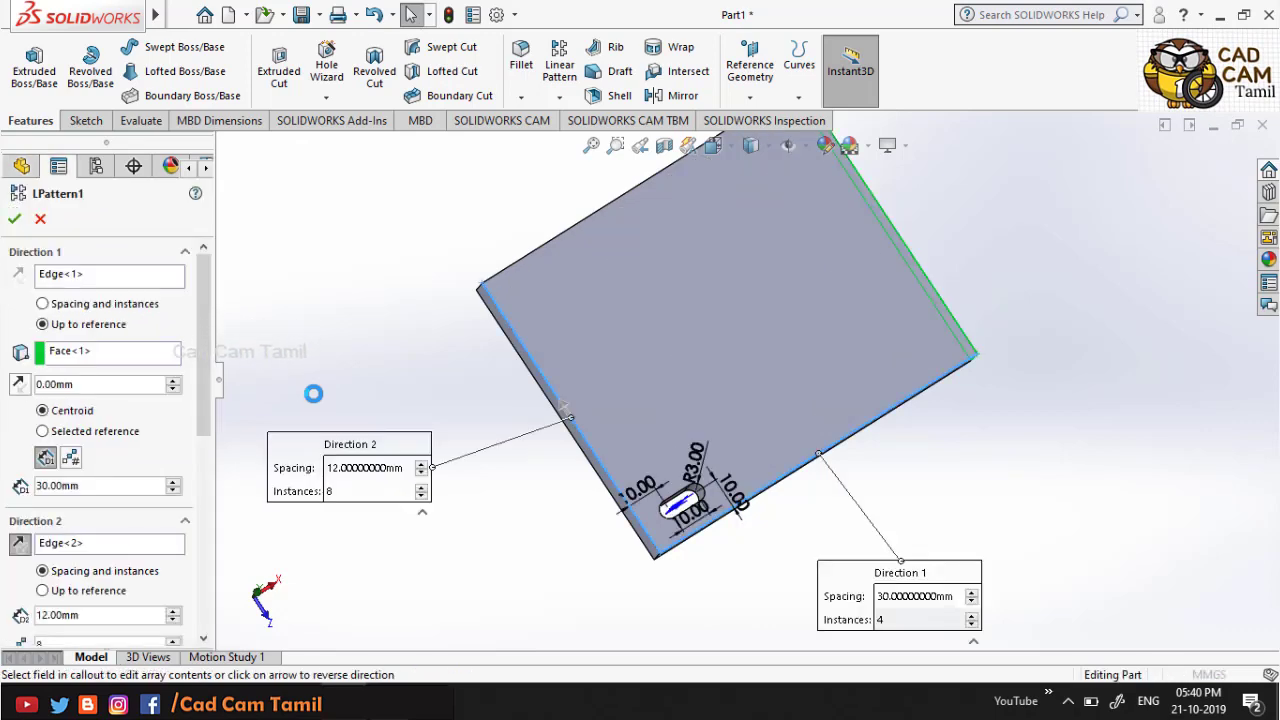
Step: Expand the Instances to Skip section of the LPattern1 settings
{"action": "scroll", "coordinate": [120, 520], "scroll_direction": "down", "scroll_amount": 3}
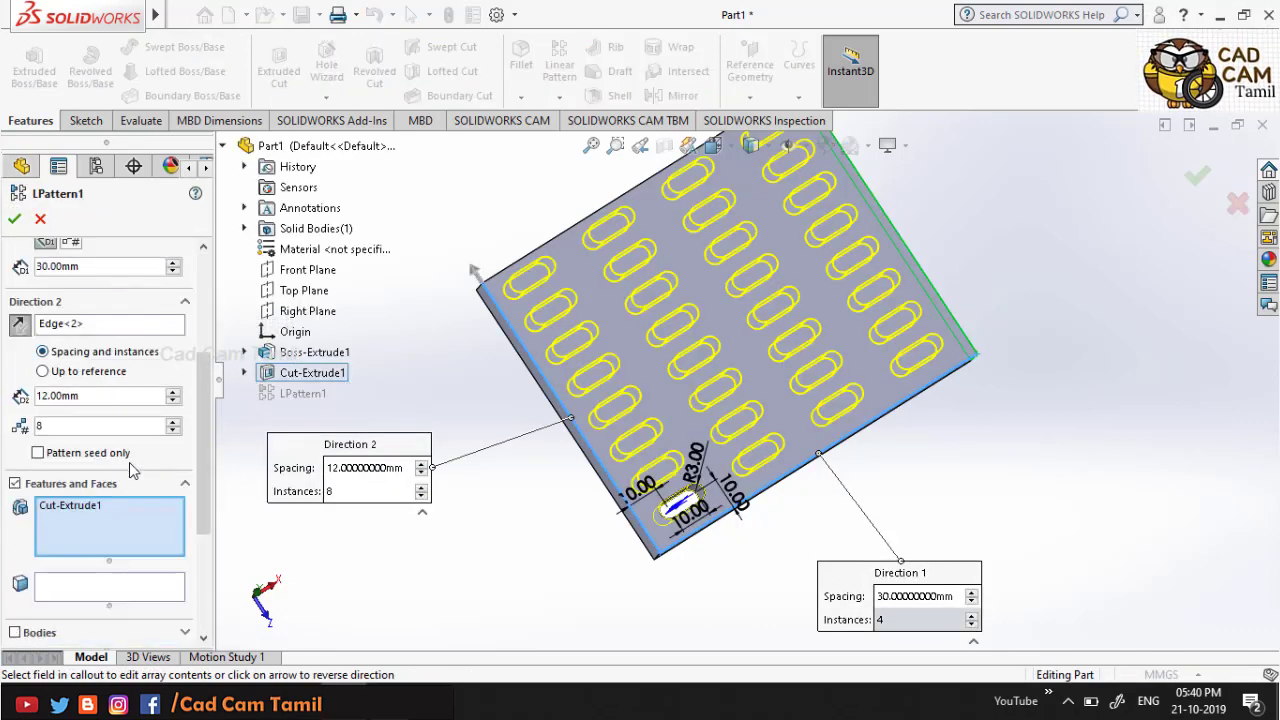
{"action": "scroll", "coordinate": [118, 535], "scroll_direction": "down", "scroll_amount": 1}
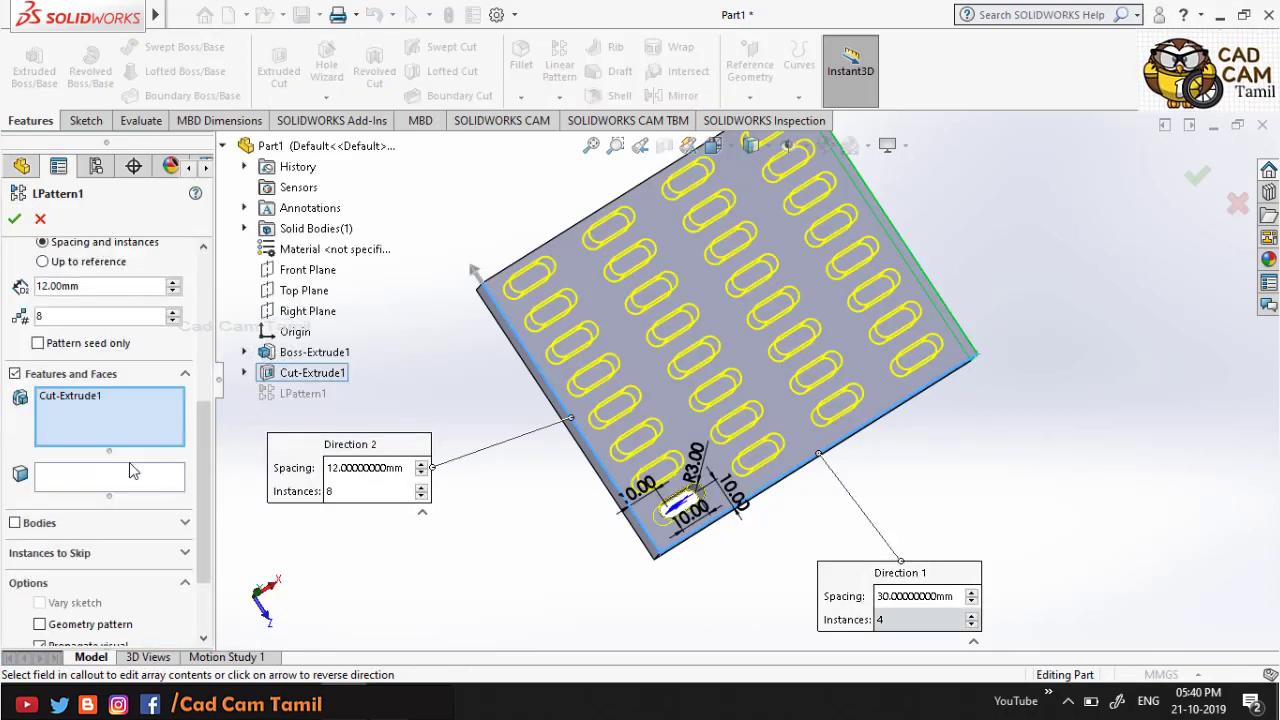
{"action": "left_click", "coordinate": [112, 552]}
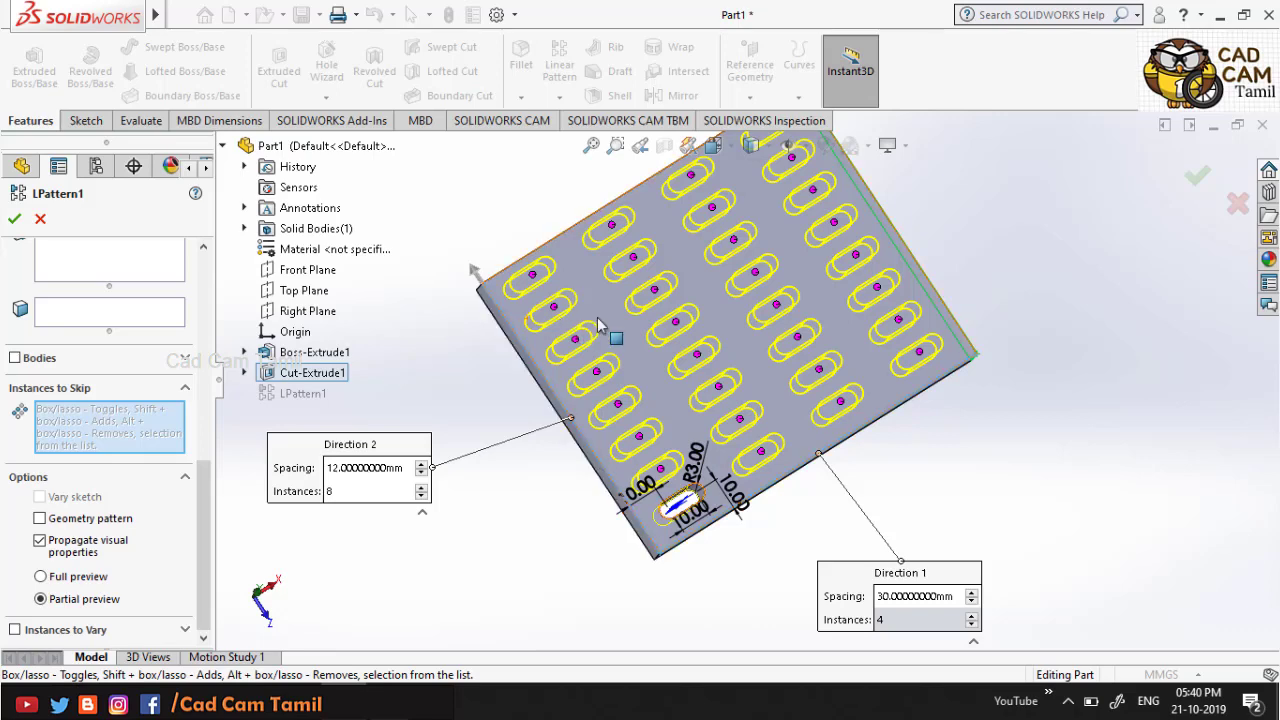
{"action": "scroll", "coordinate": [697, 280], "scroll_direction": "down", "scroll_amount": 2}
{"action": "scroll", "coordinate": [690, 290], "scroll_direction": "down", "scroll_amount": 2}
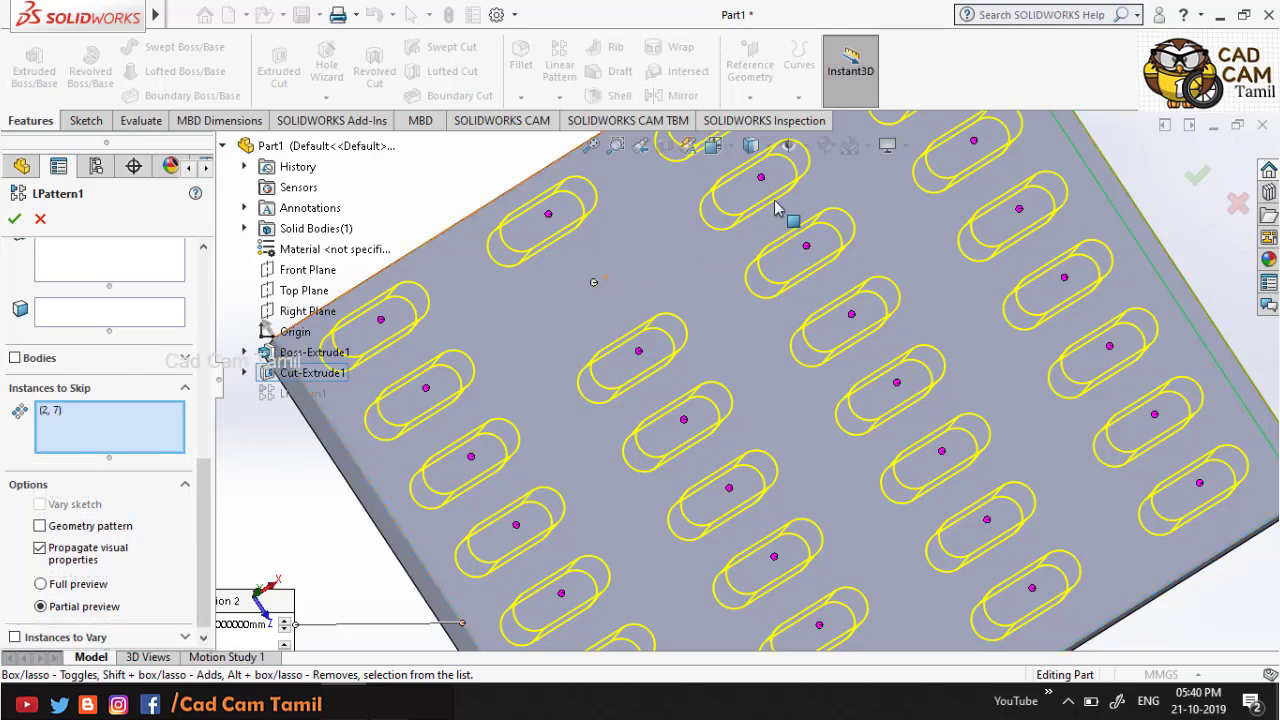
{"action": "scroll", "coordinate": [766, 200], "scroll_direction": "up", "scroll_amount": 2}
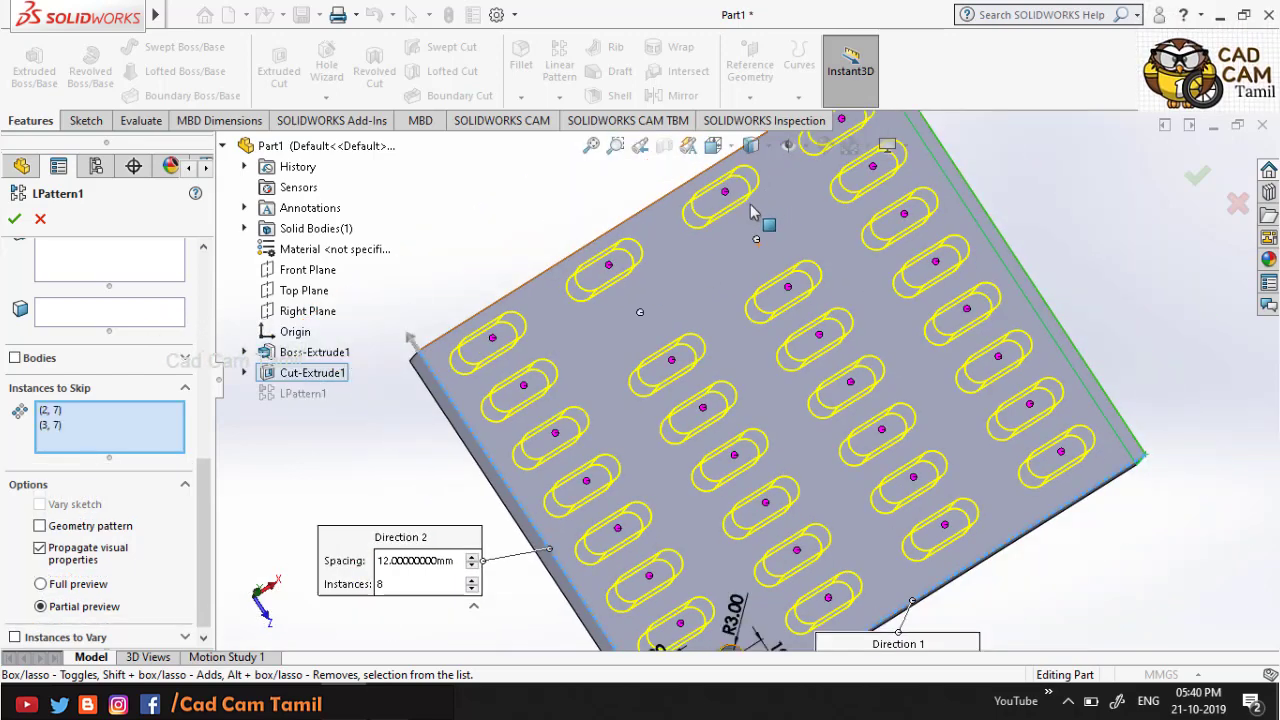
Step: Mark six slot instances to skip, starting with (3, 6), around the plate centre
{"action": "left_click", "coordinate": [787, 287]}
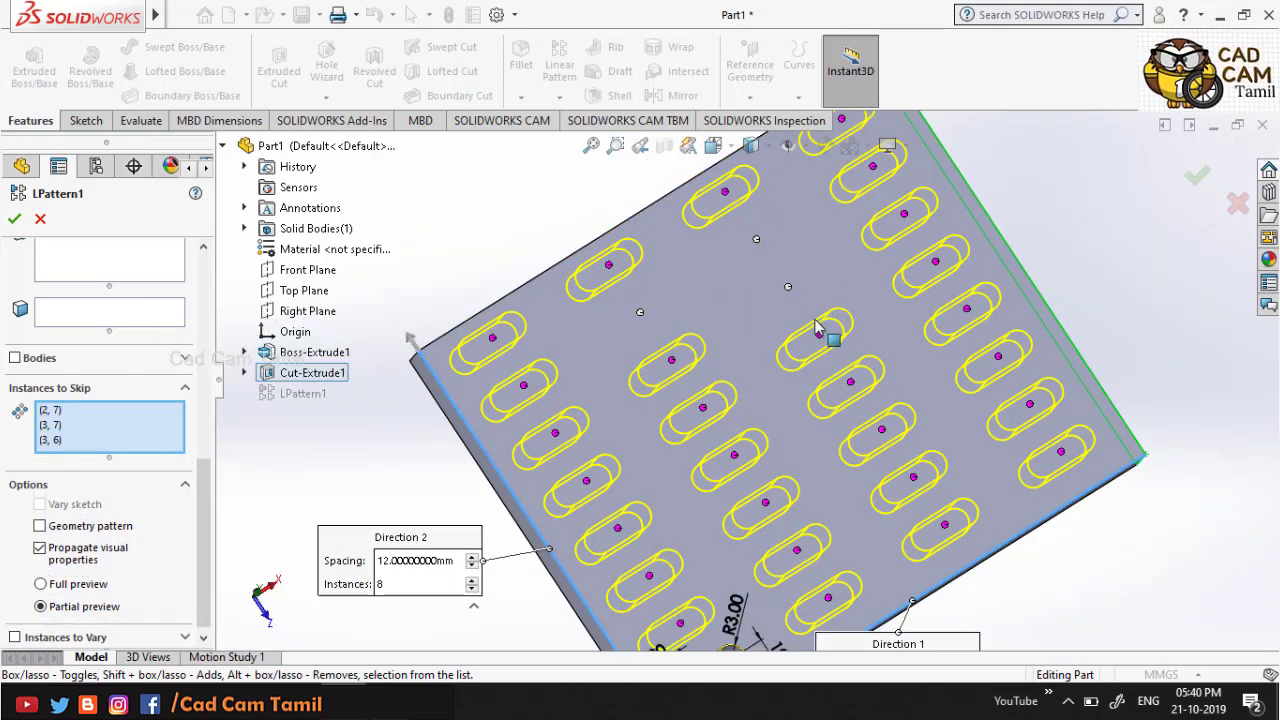
{"action": "left_click", "coordinate": [703, 407]}
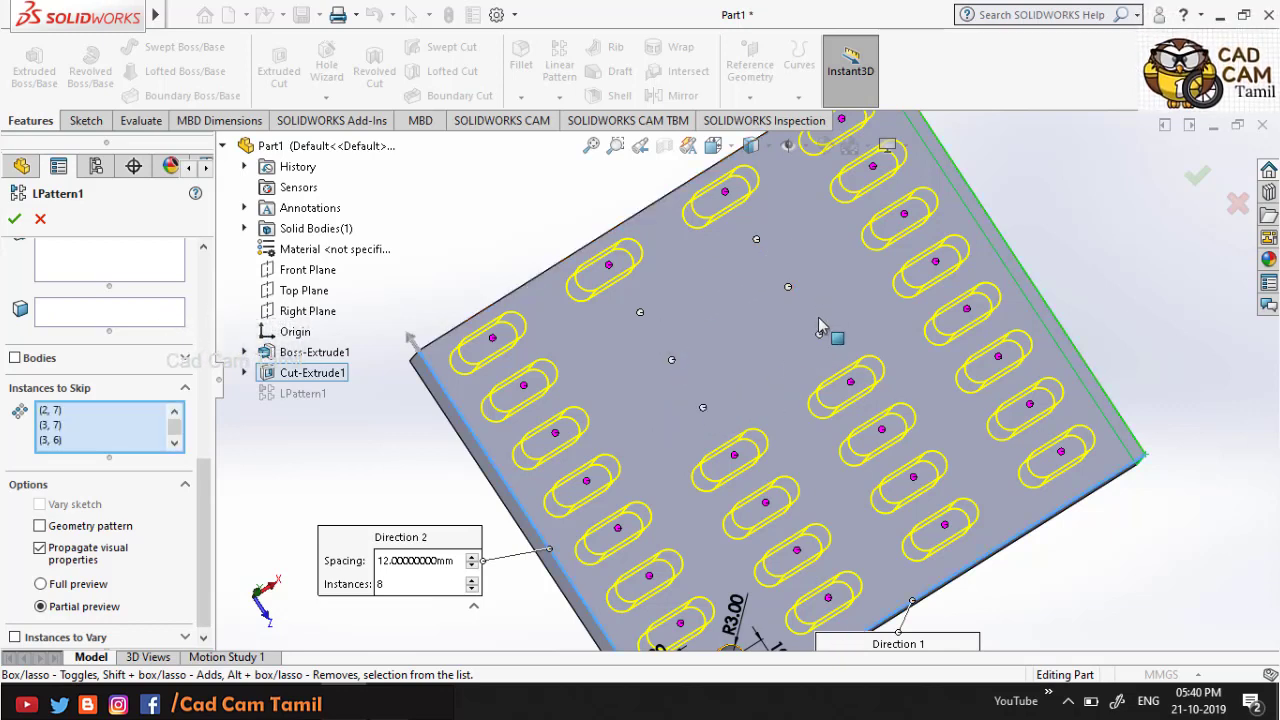
{"action": "left_click", "coordinate": [913, 479]}
{"action": "left_click", "coordinate": [881, 430]}
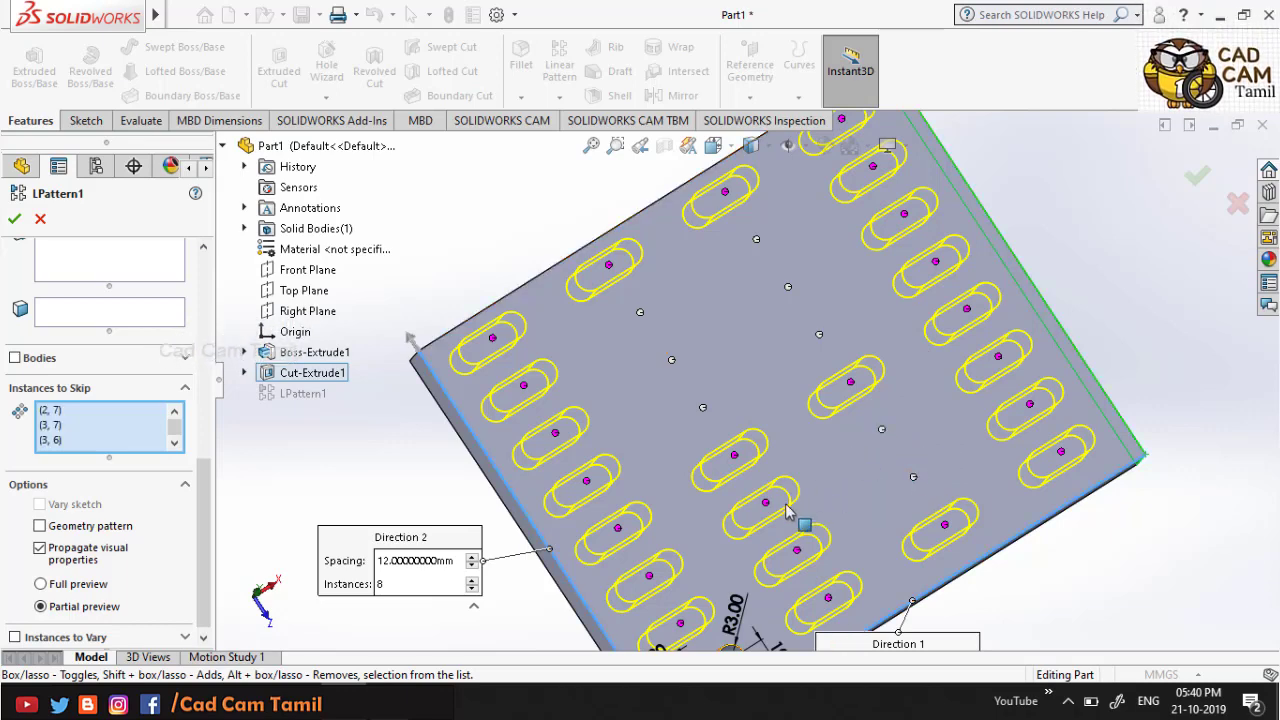
{"action": "left_click", "coordinate": [789, 557]}
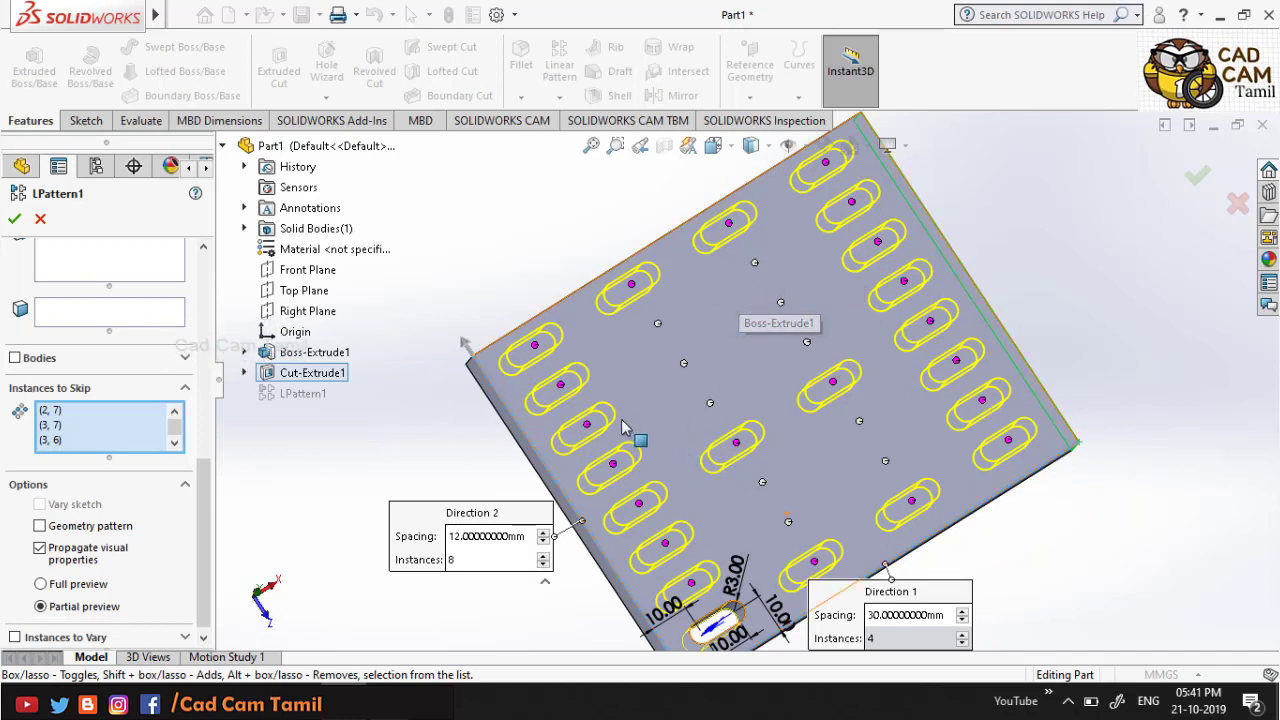
{"action": "left_click", "coordinate": [561, 381]}
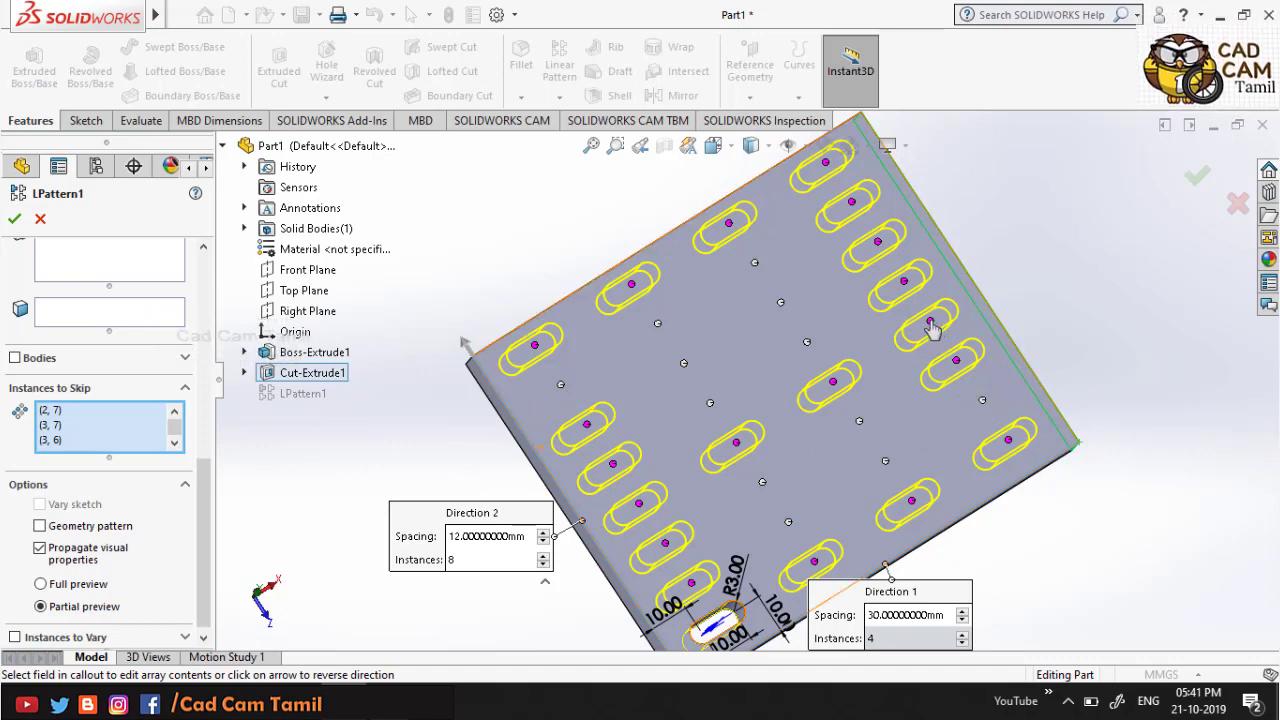
Step: Accept the edited LPattern1 with skipped slots, then zoom out and rotate to inspect the plate
{"action": "left_click", "coordinate": [17, 221]}
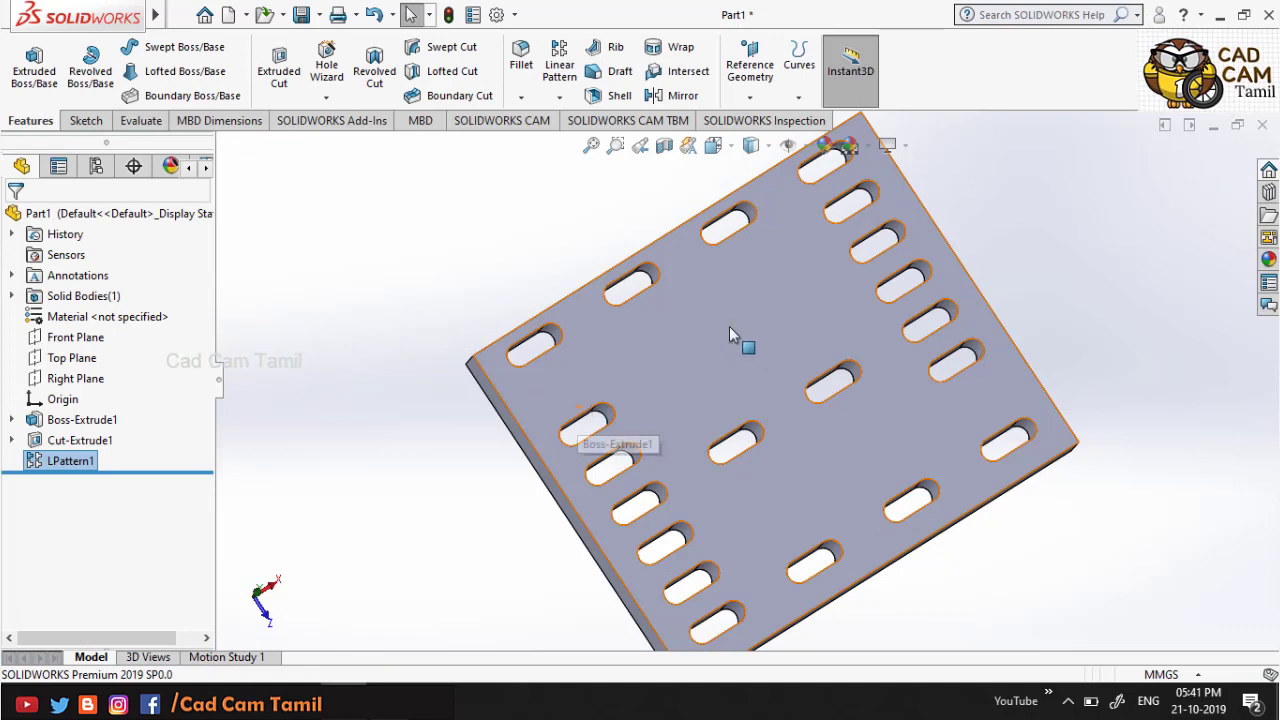
{"action": "scroll", "coordinate": [729, 335], "scroll_direction": "down", "scroll_amount": 3}
{"action": "middle_click_drag", "start_coordinate": [693, 310], "coordinate": [825, 350]}
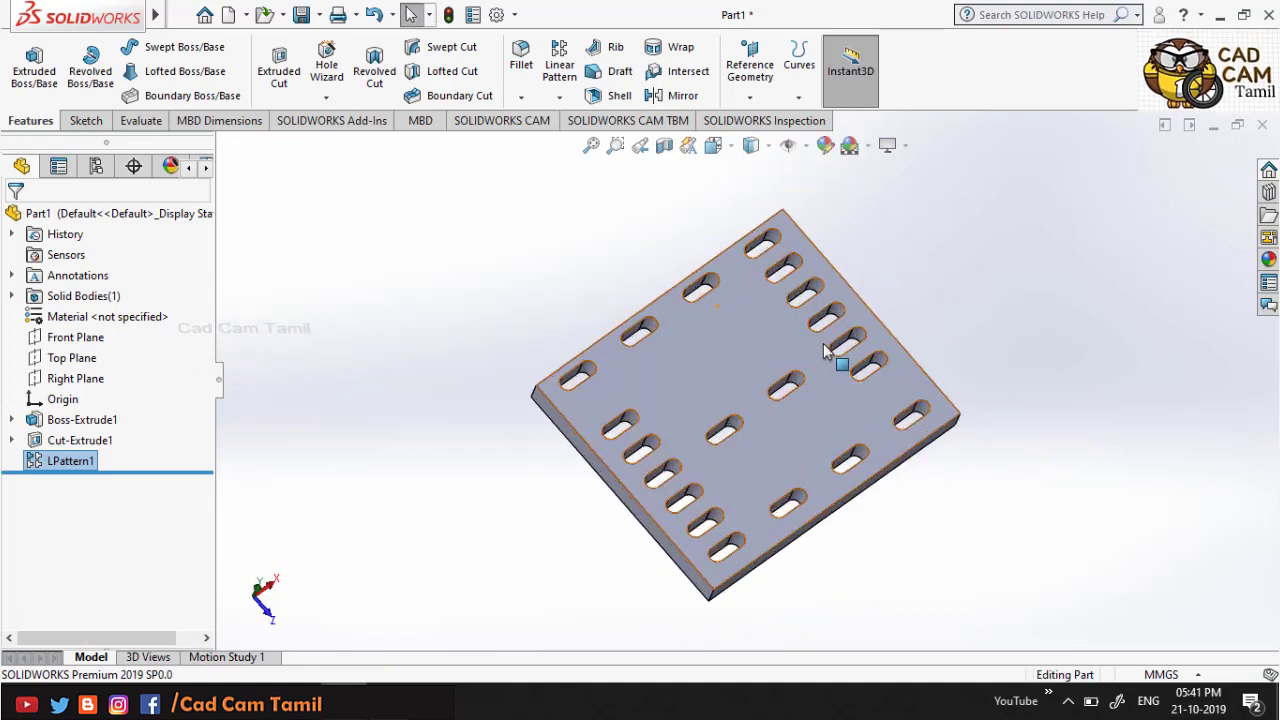